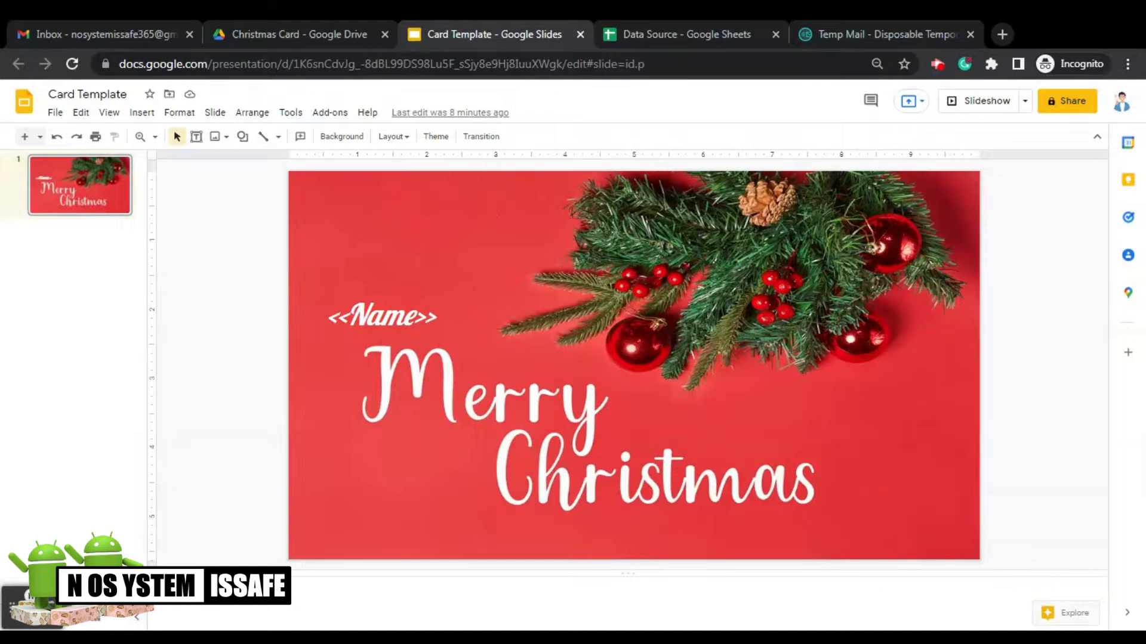
# Examine the <<Name>> placeholder on the Christmas card slide and the matching Name and Email headers in the Data Source spreadsheet
pyautogui.click(382, 315)
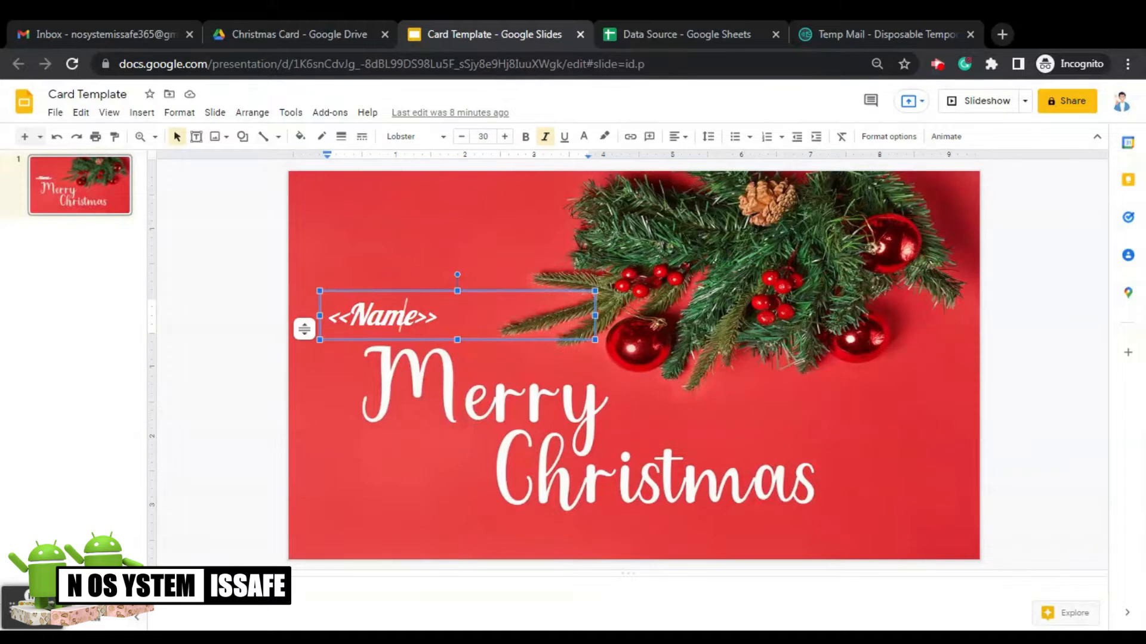
pyautogui.moveTo(327, 315); pyautogui.dragTo(452, 315)
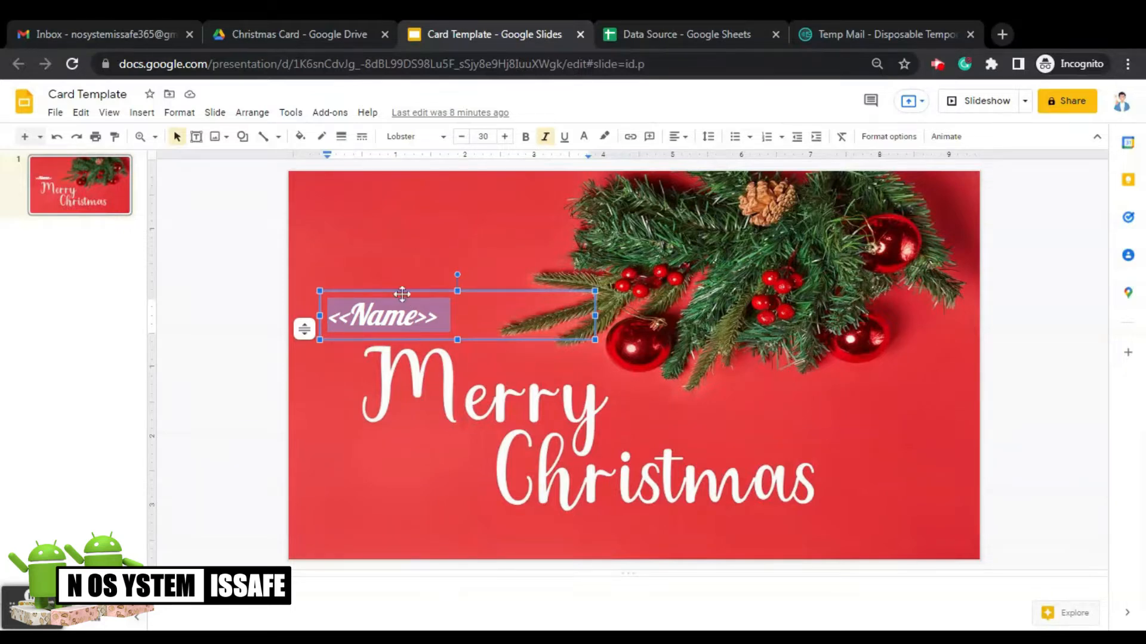
pyautogui.click(368, 358)
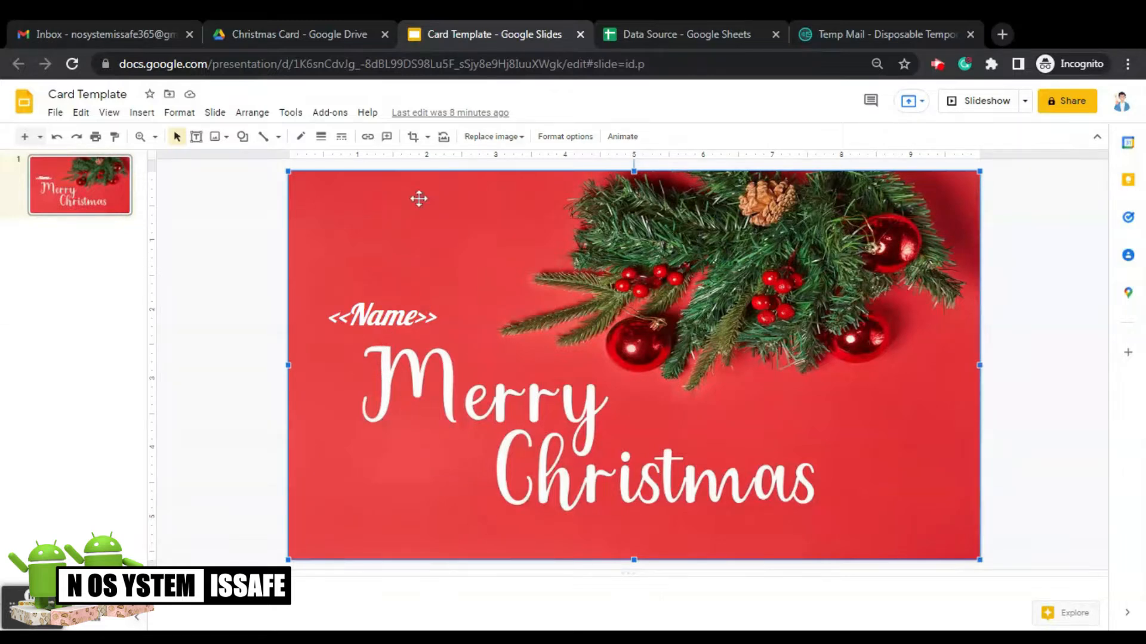
pyautogui.click(647, 30)
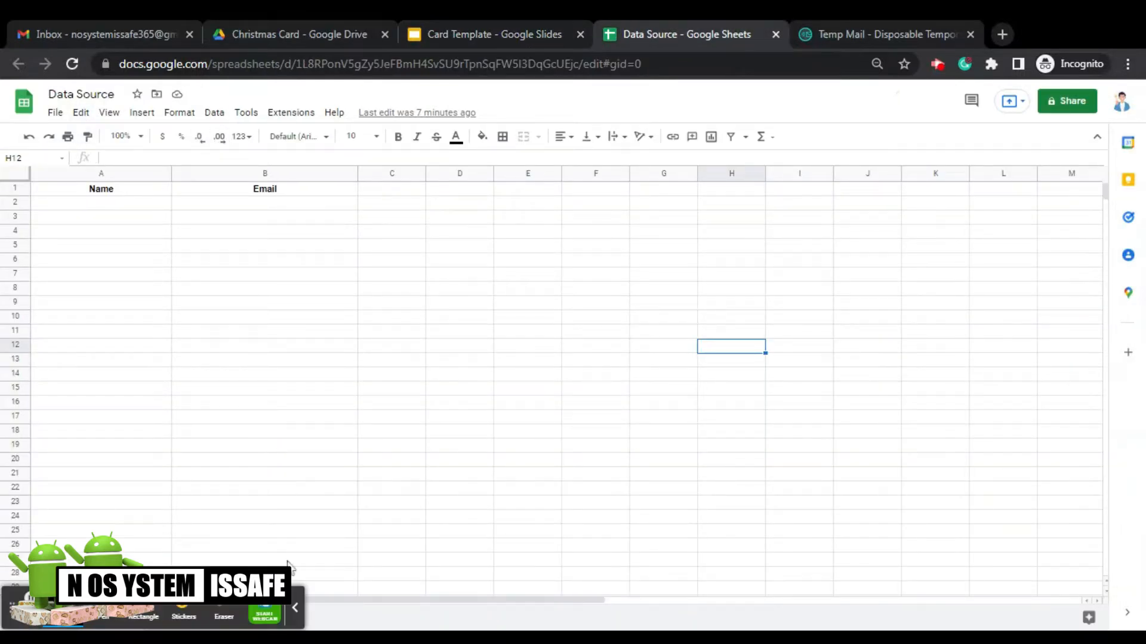
pyautogui.click(296, 609)
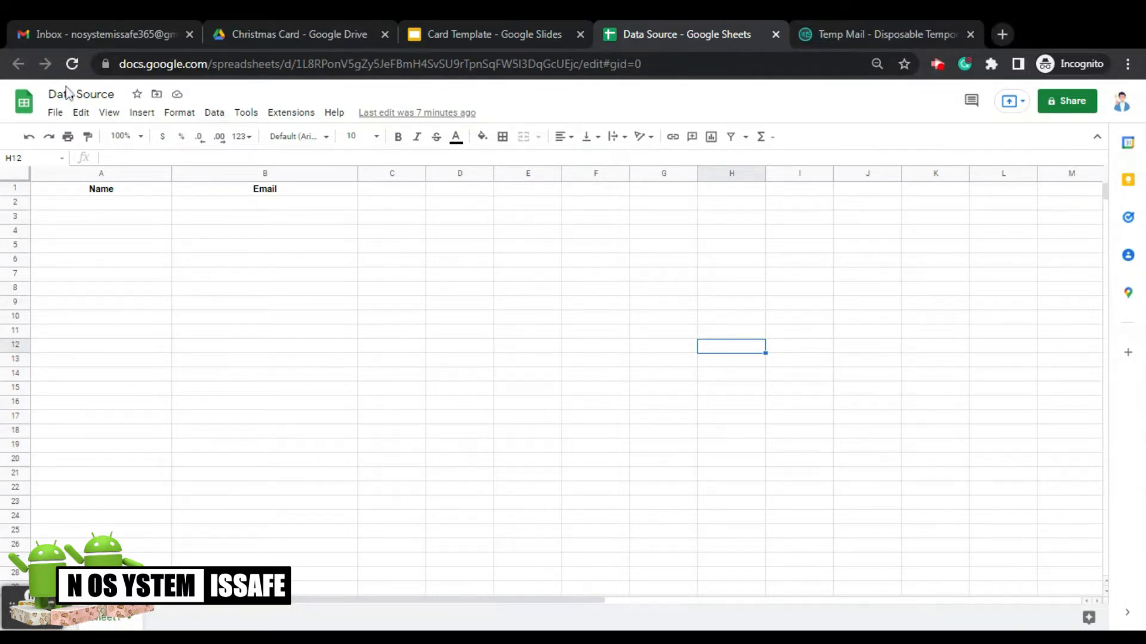
pyautogui.click(155, 231)
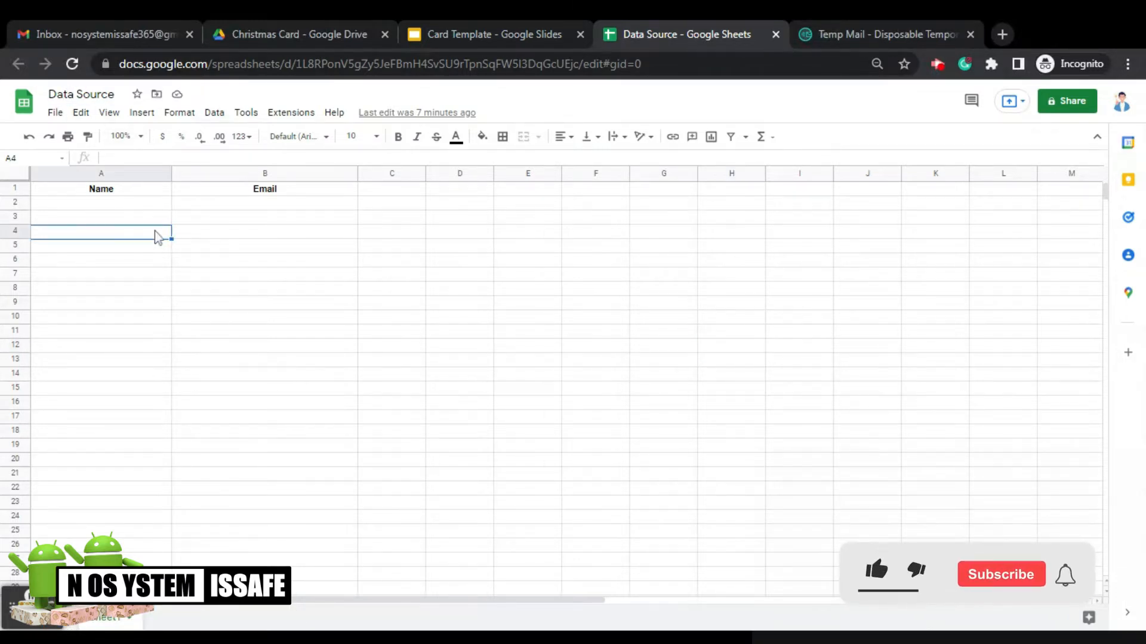
pyautogui.click(256, 289)
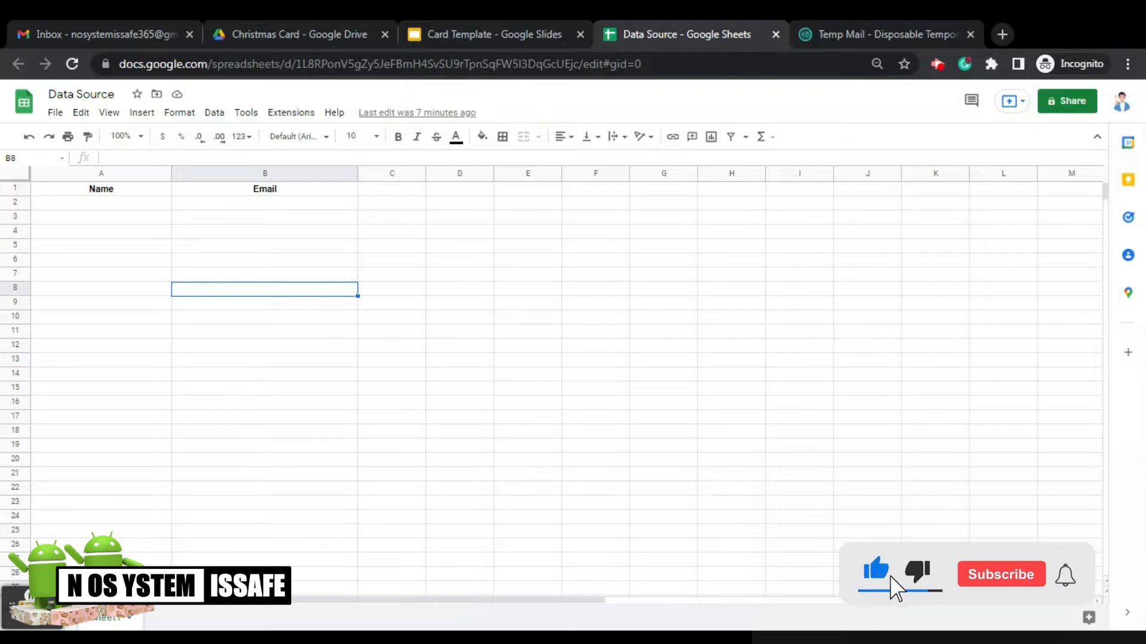
pyautogui.click(125, 193)
pyautogui.click(496, 30)
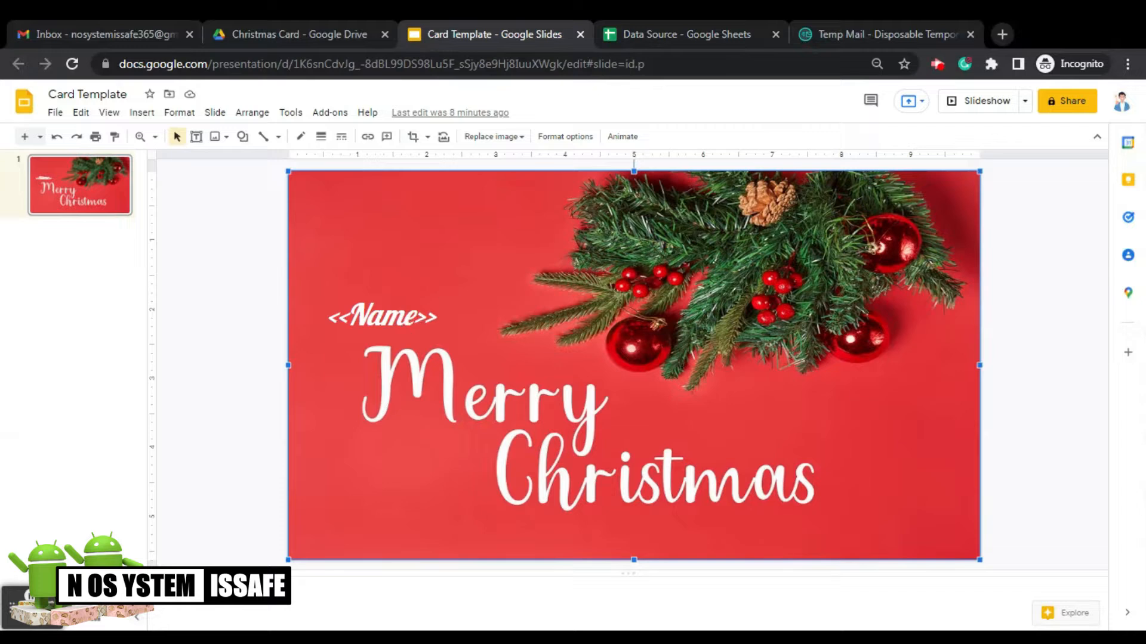
pyautogui.click(673, 26)
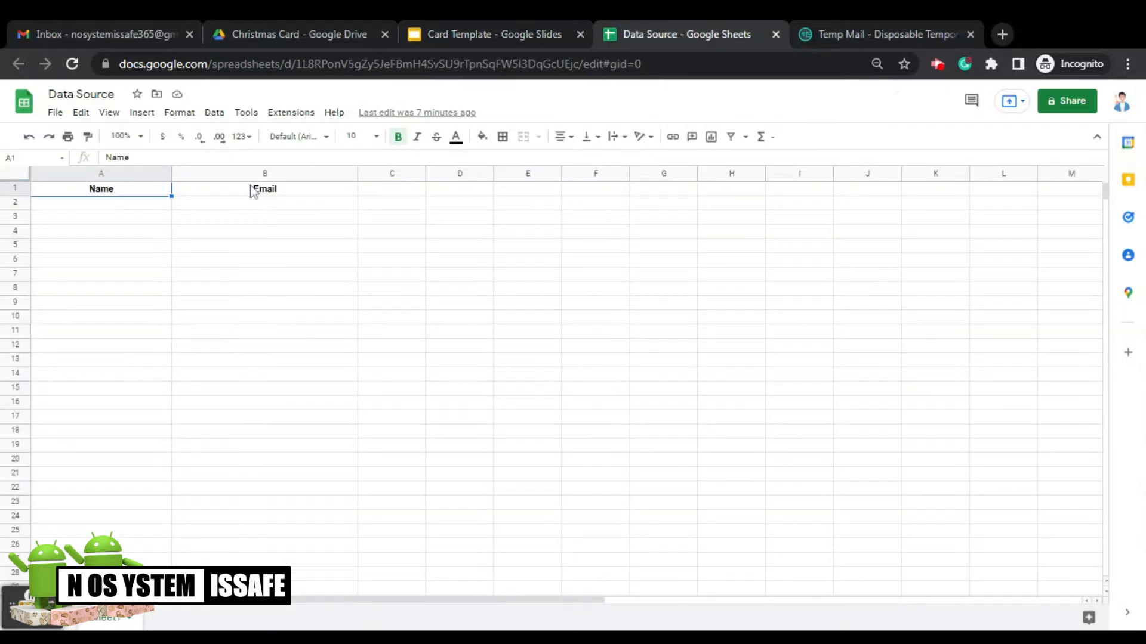
# Switch to the Temp Mail page and view its temporary email address section
pyautogui.click(850, 27)
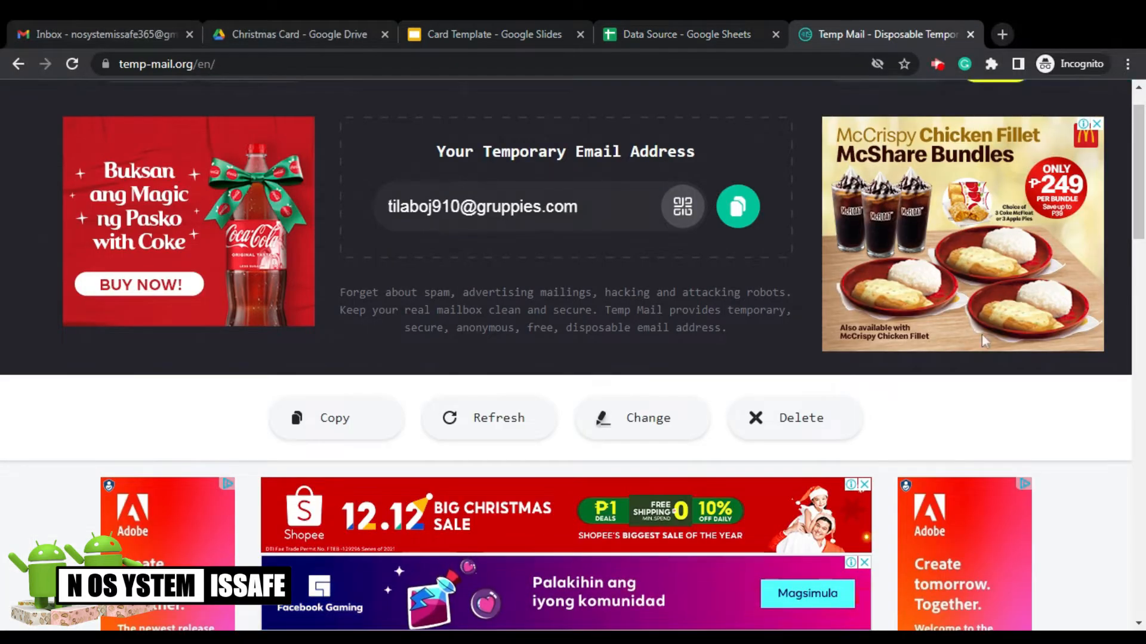
pyautogui.scroll(-1, 1022, 320)
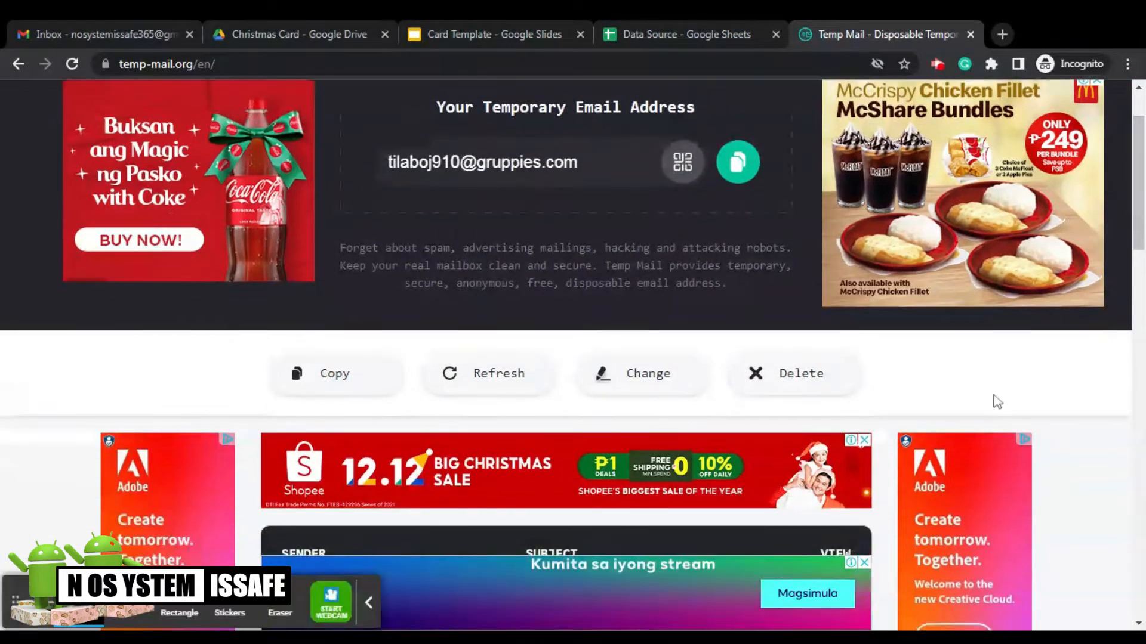
pyautogui.click(864, 442)
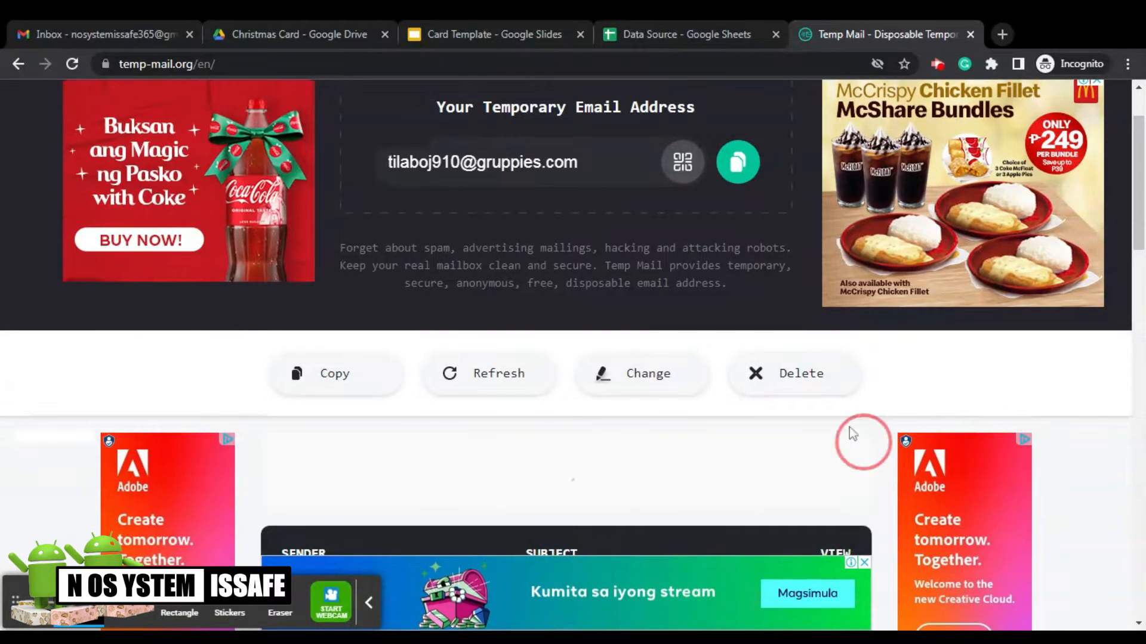
# In the Data Source spreadsheet, enter three recipients' first names under the Name header in cells A2 to A4
pyautogui.click(679, 27)
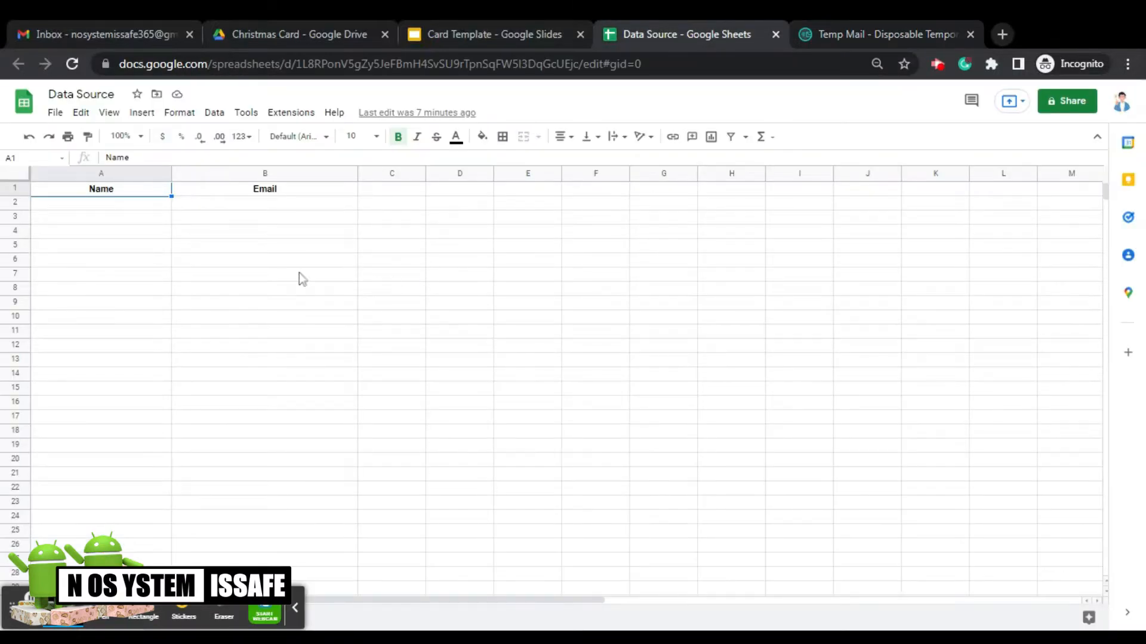
pyautogui.click(113, 206)
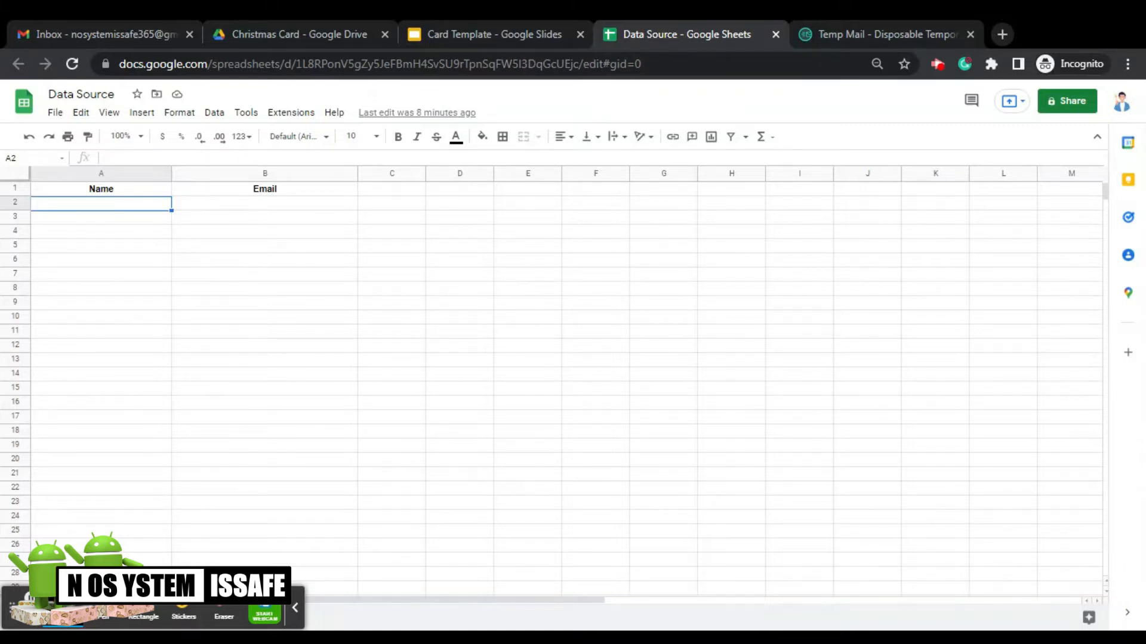
pyautogui.write('Ric')
pyautogui.press('Return')
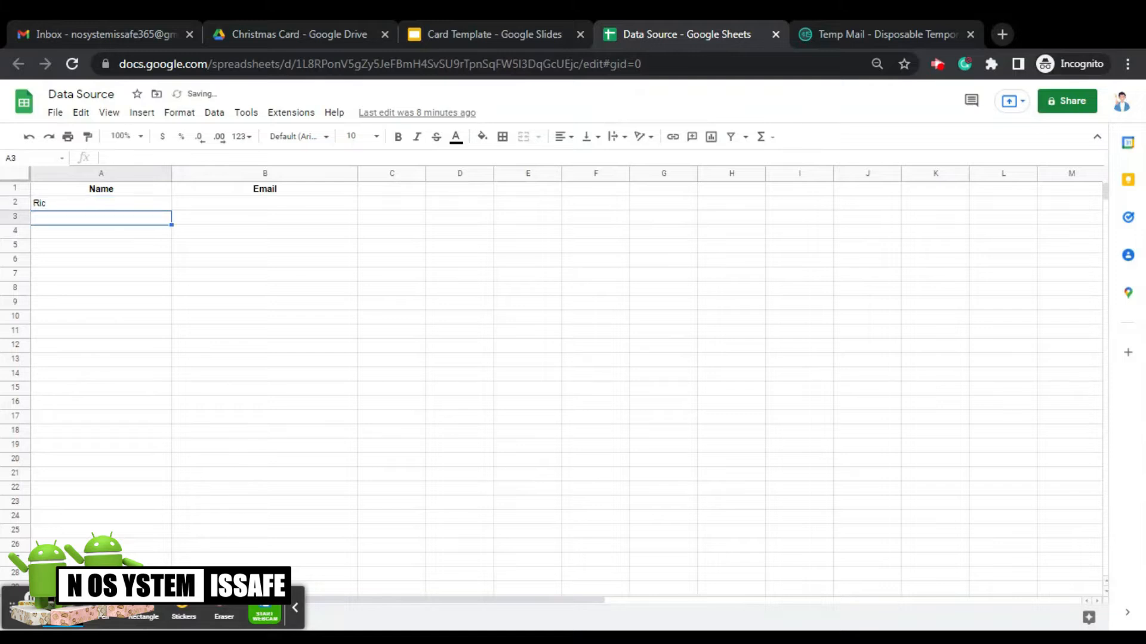
pyautogui.write('Nick')
pyautogui.press('Return')
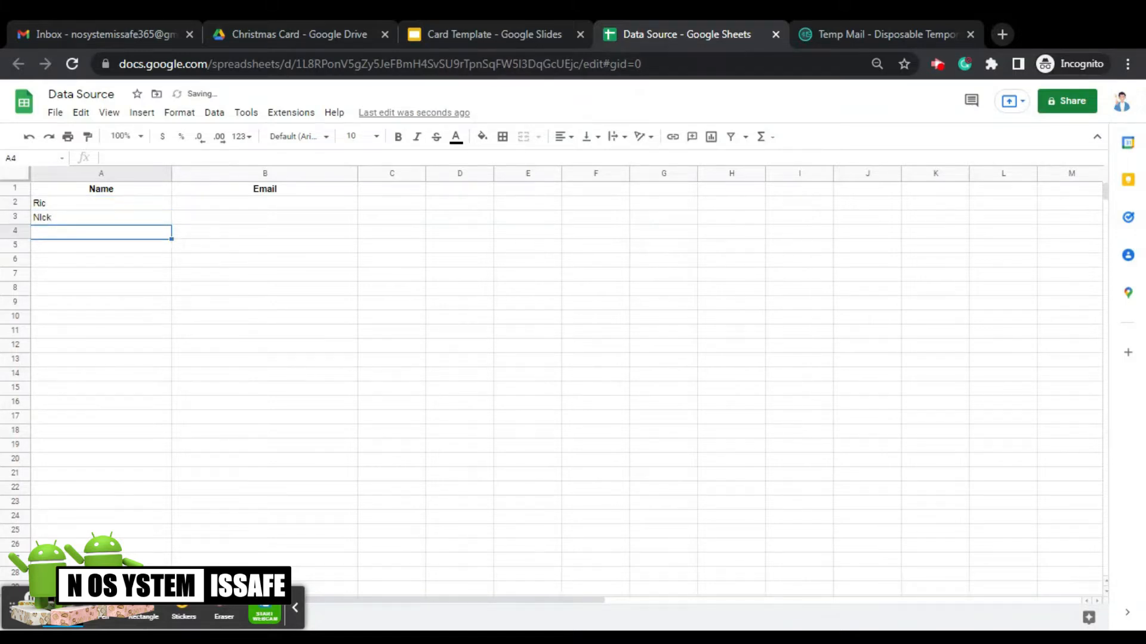
pyautogui.write('Ju')
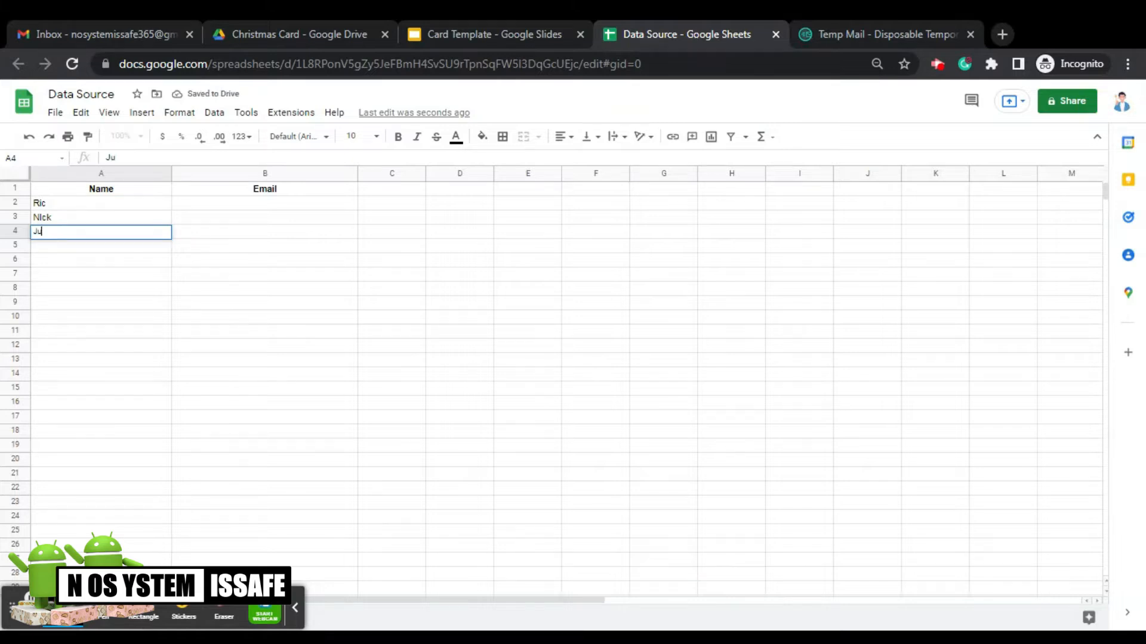
pyautogui.write('onh')
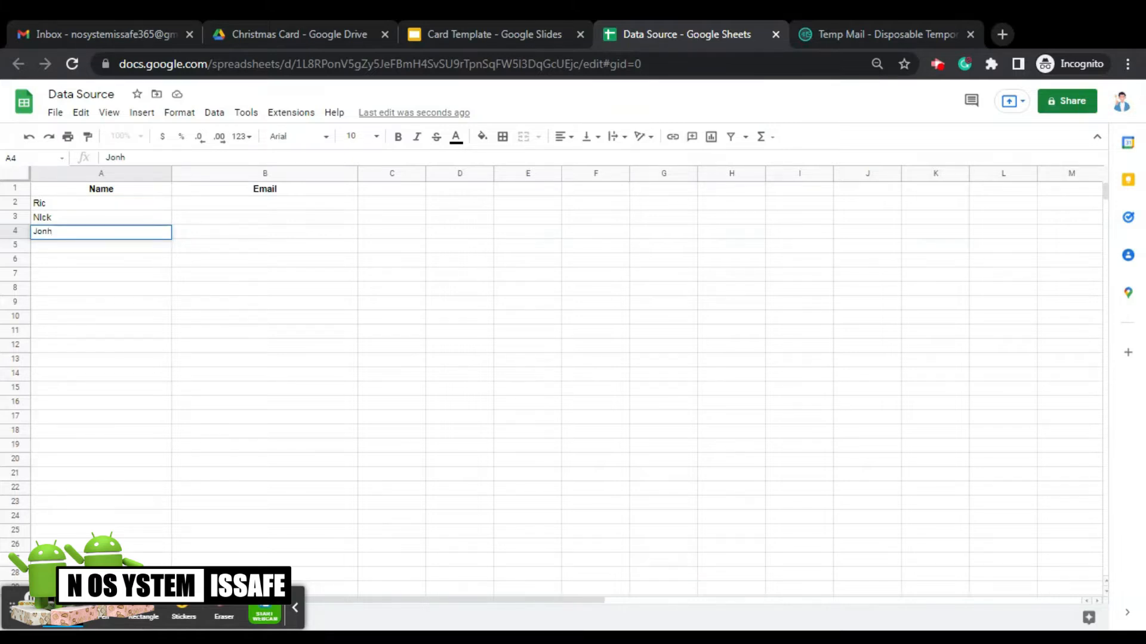
pyautogui.press('BackSpace')
pyautogui.press('BackSpace')
pyautogui.write('hn')
pyautogui.click(260, 336)
# Copy the temporary email address from Temp Mail and fill it into cells B2 to B4 under the Email header
pyautogui.click(865, 31)
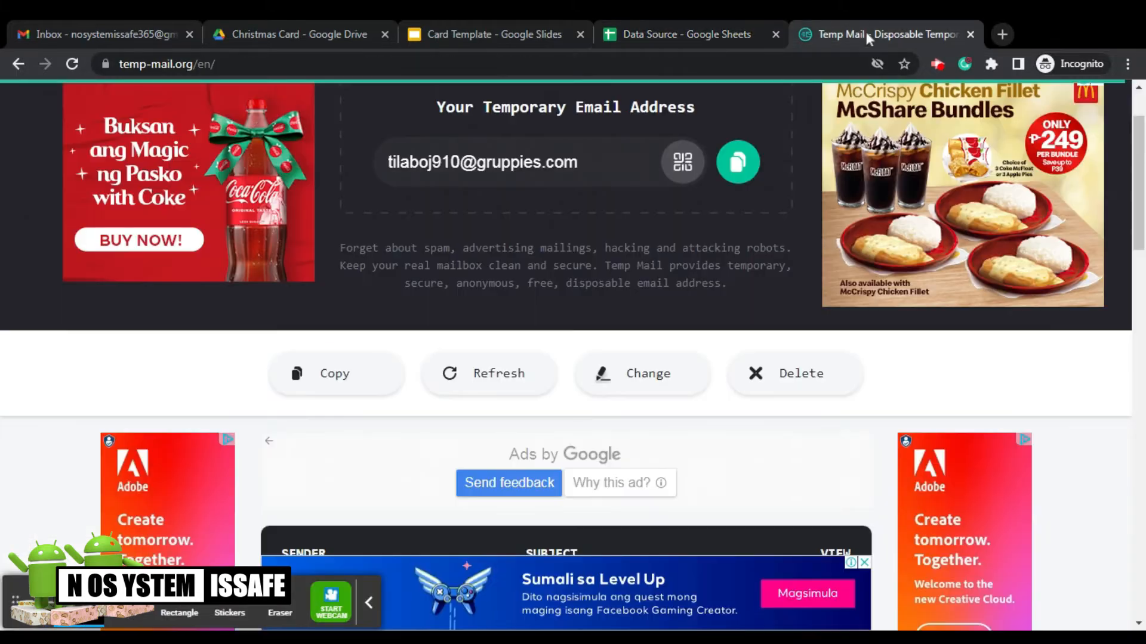
pyautogui.click(738, 162)
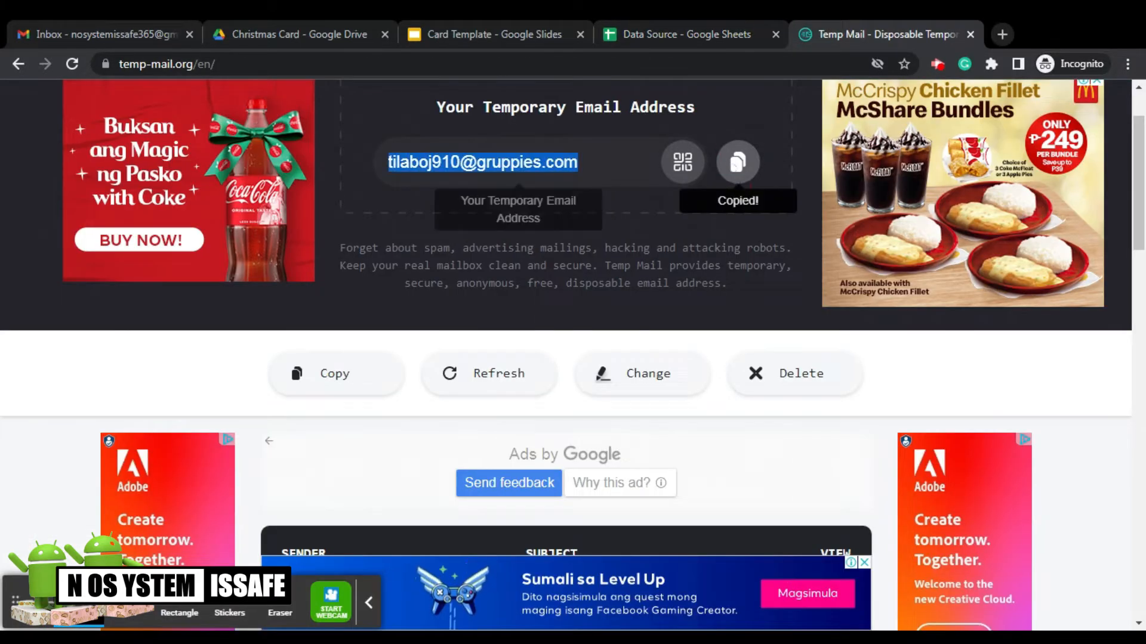
pyautogui.click(615, 32)
pyautogui.click(241, 205)
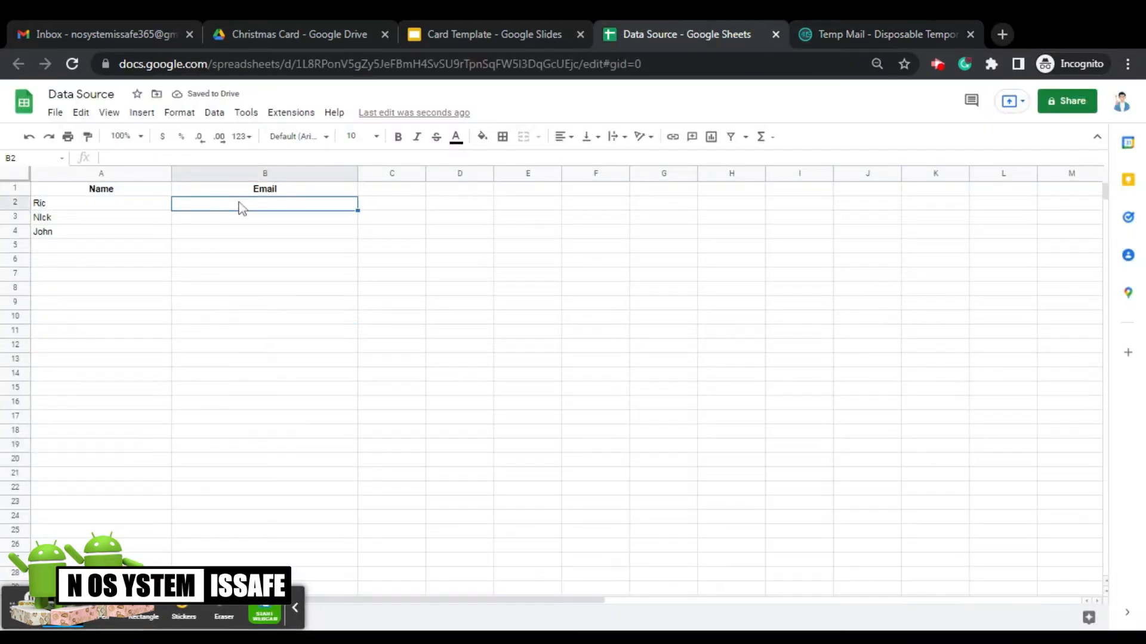
pyautogui.hotkey('ctrl', 'v')
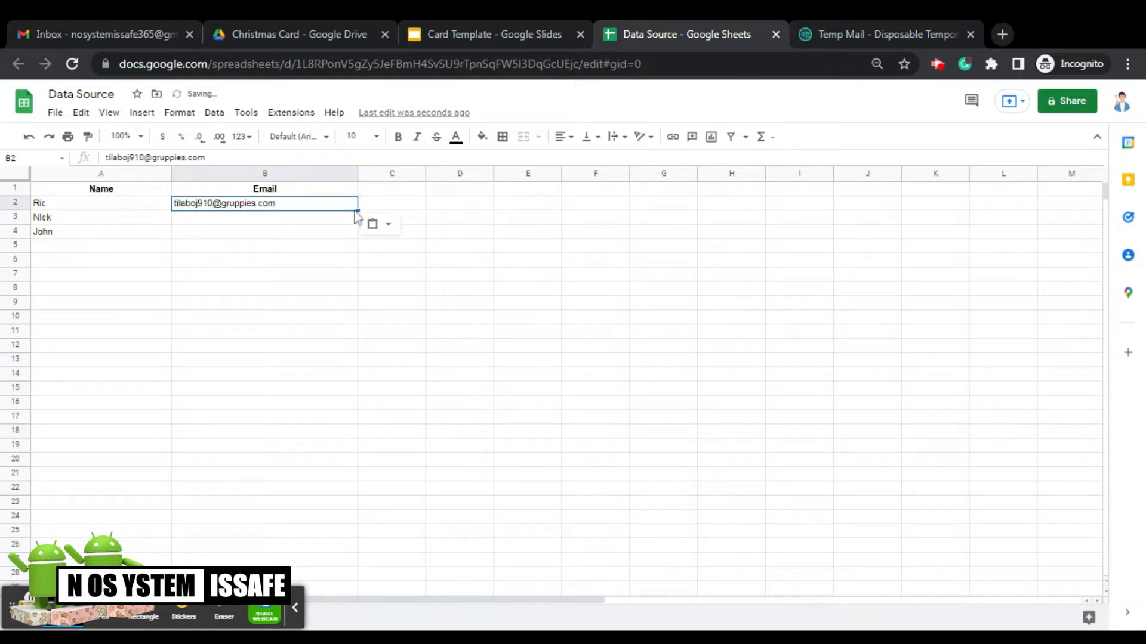
pyautogui.moveTo(357, 210); pyautogui.dragTo(353, 241)
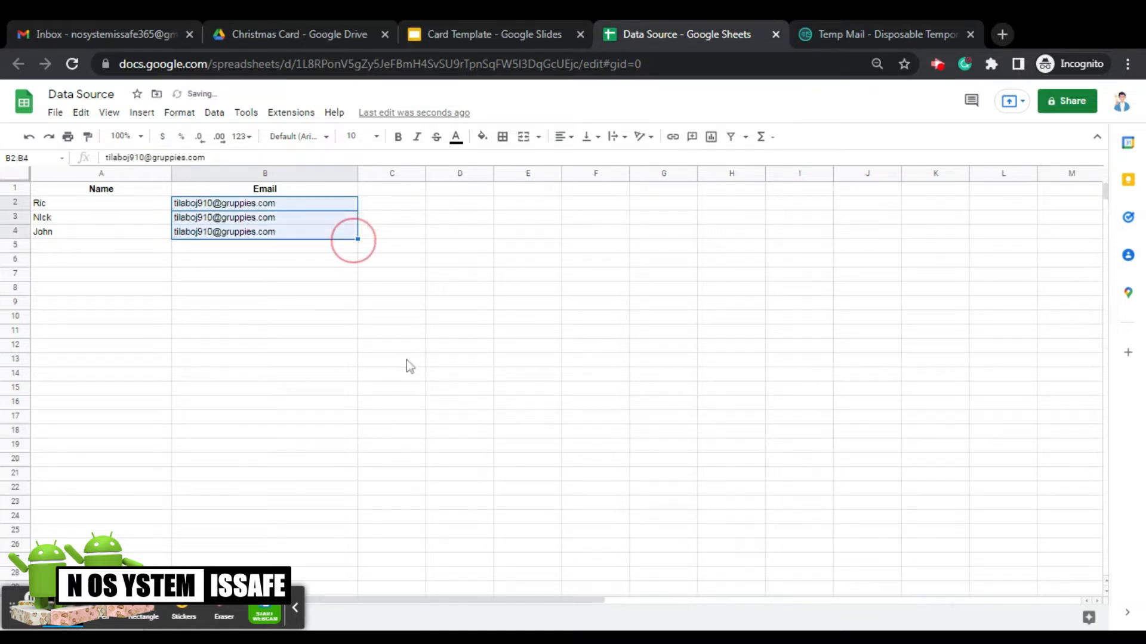
pyautogui.click(374, 344)
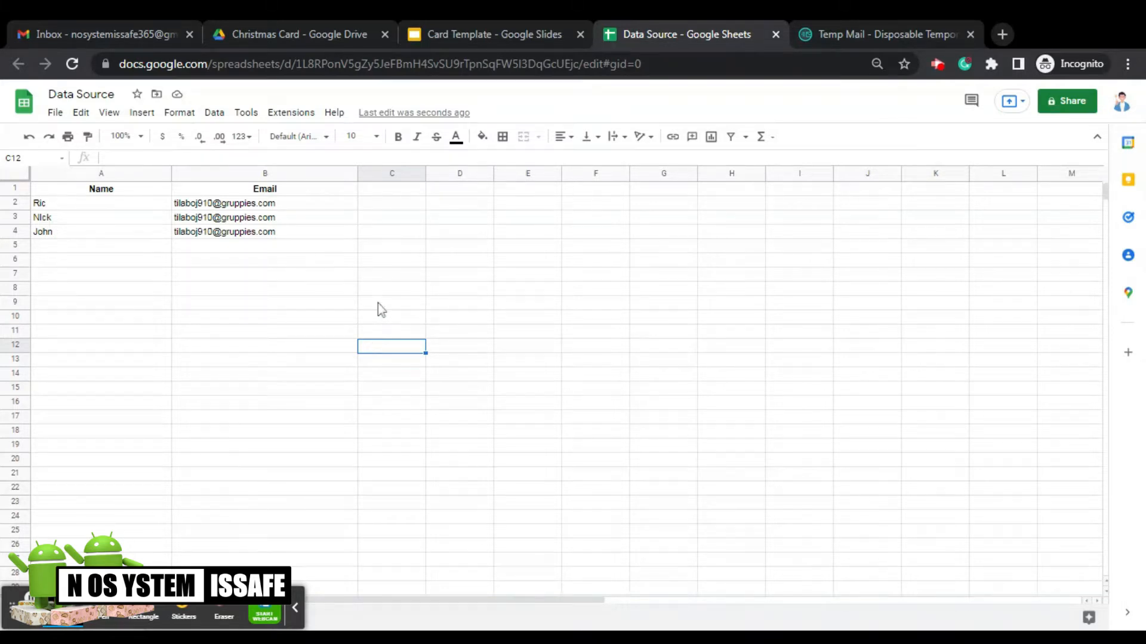
# Search the Google Workspace Marketplace for the Autocrat add-on and open its details page
pyautogui.click(296, 115)
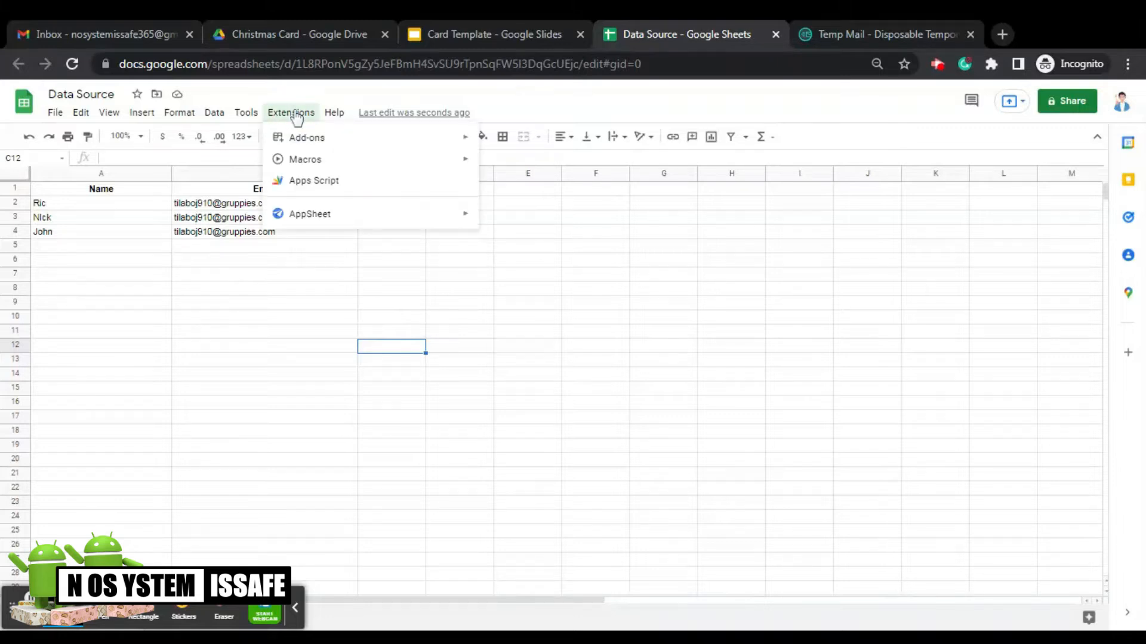
pyautogui.moveTo(383, 136)
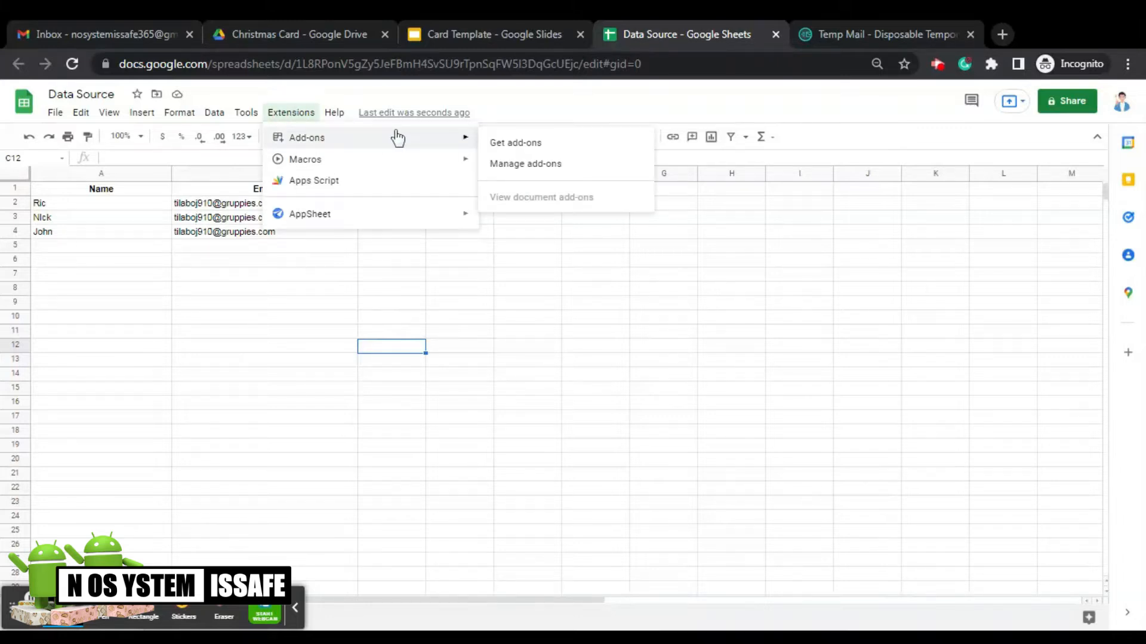
pyautogui.click(520, 144)
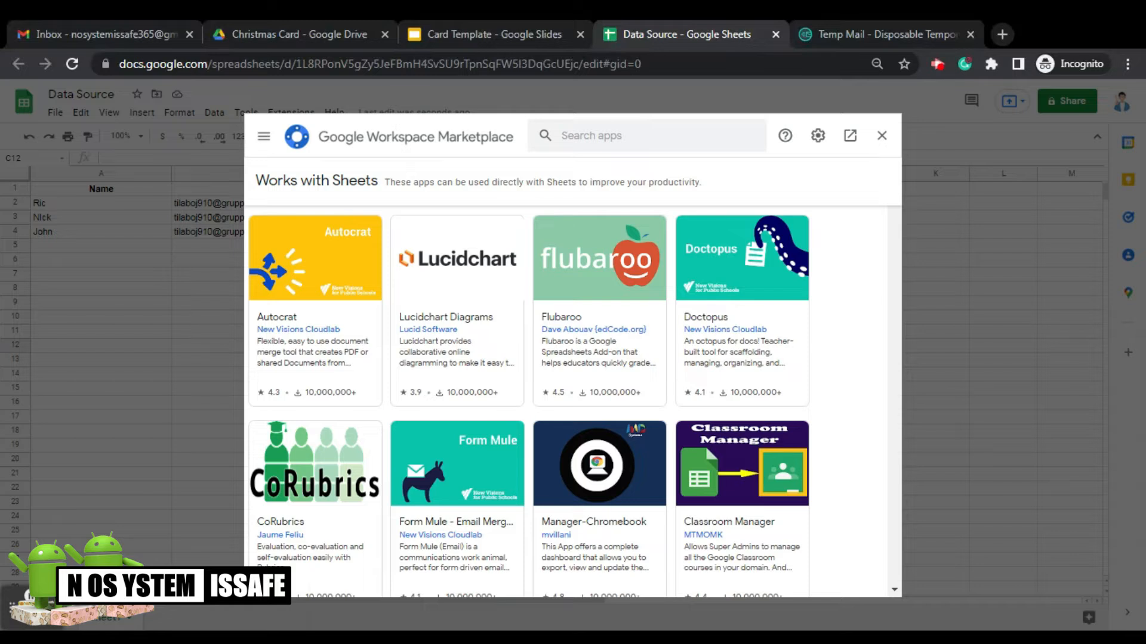
pyautogui.write('au')
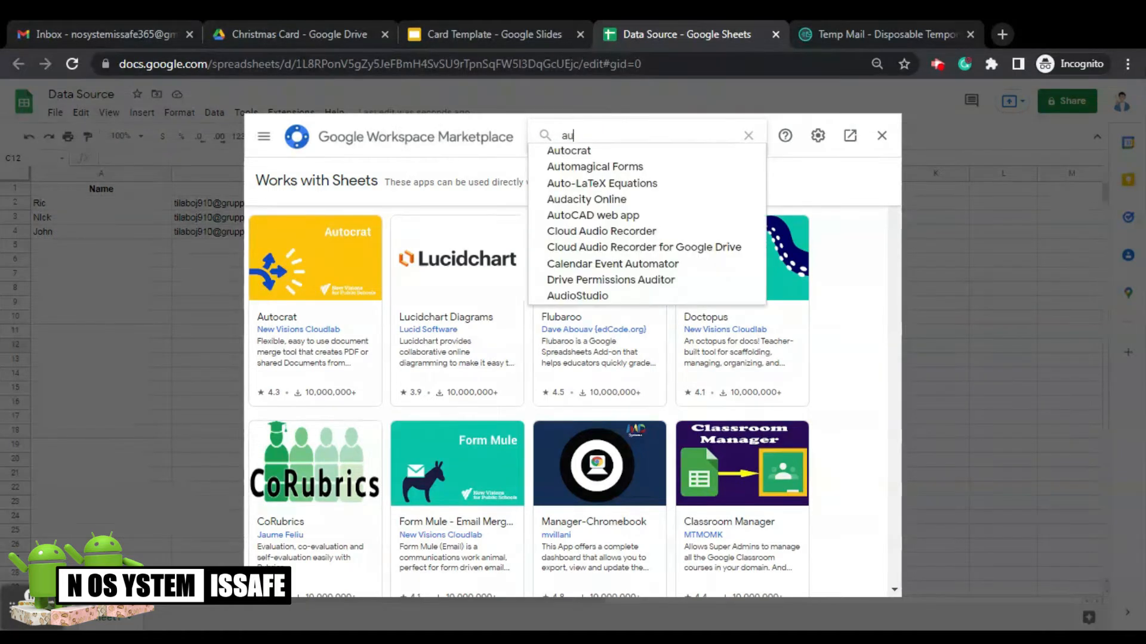
pyautogui.write('tocra')
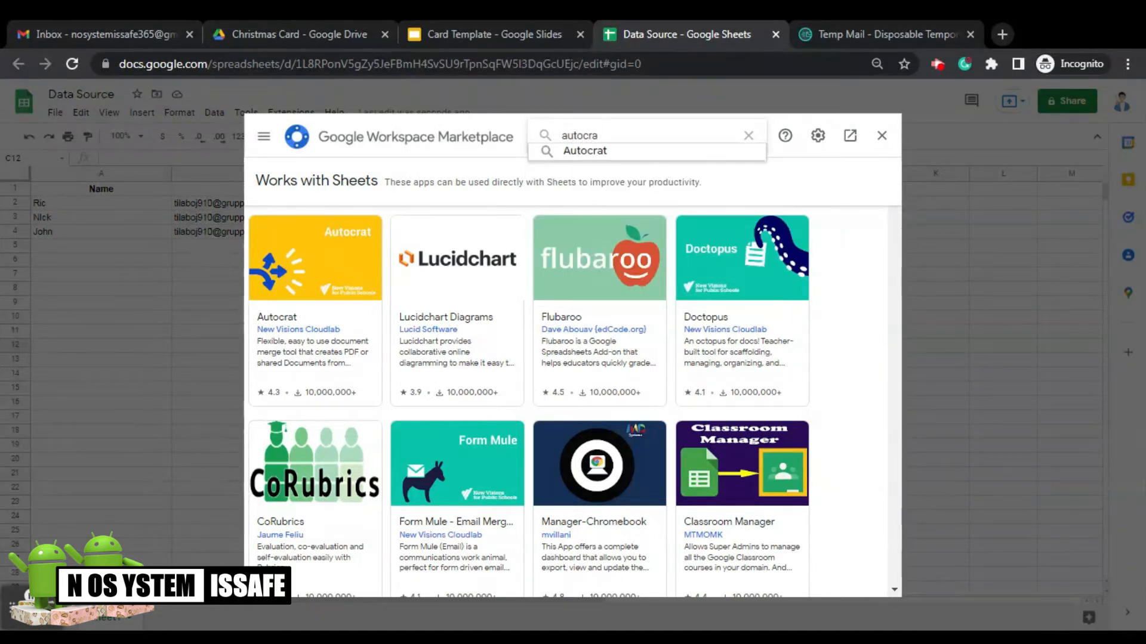
pyautogui.click(624, 152)
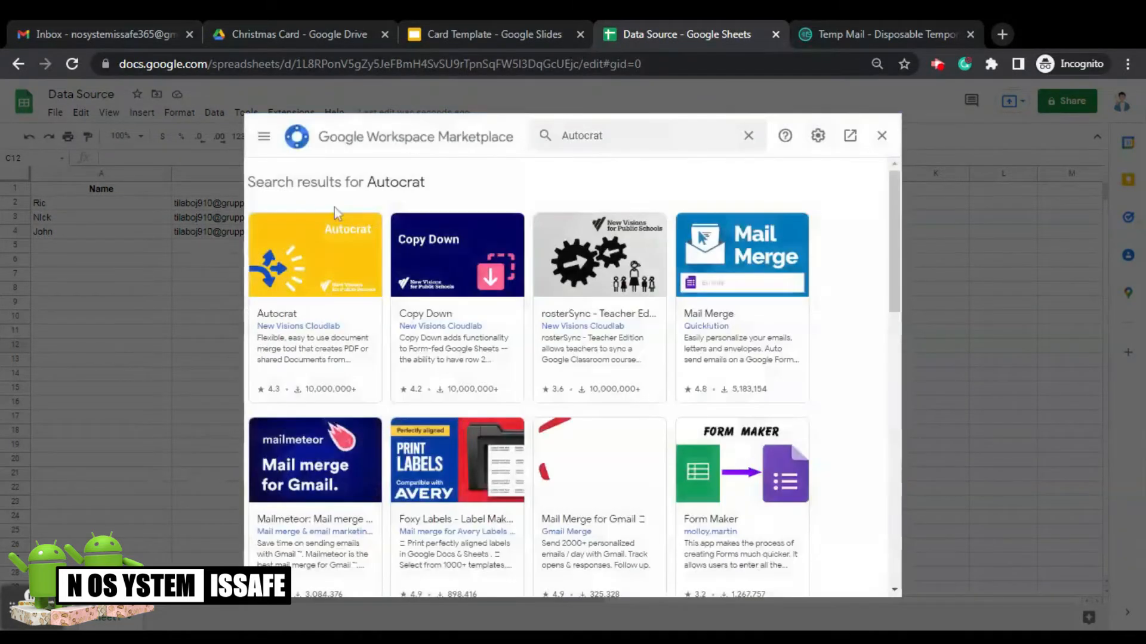
pyautogui.click(307, 269)
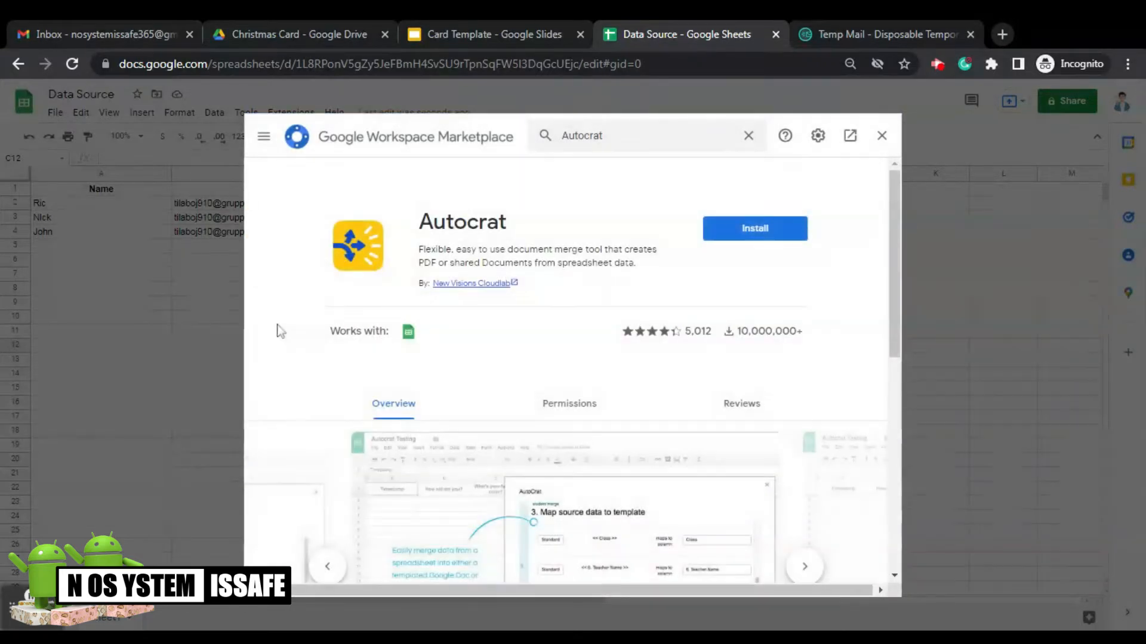
# Install the Autocrat add-on, agree to continue with its permission request, and dismiss the installation notice
pyautogui.click(724, 241)
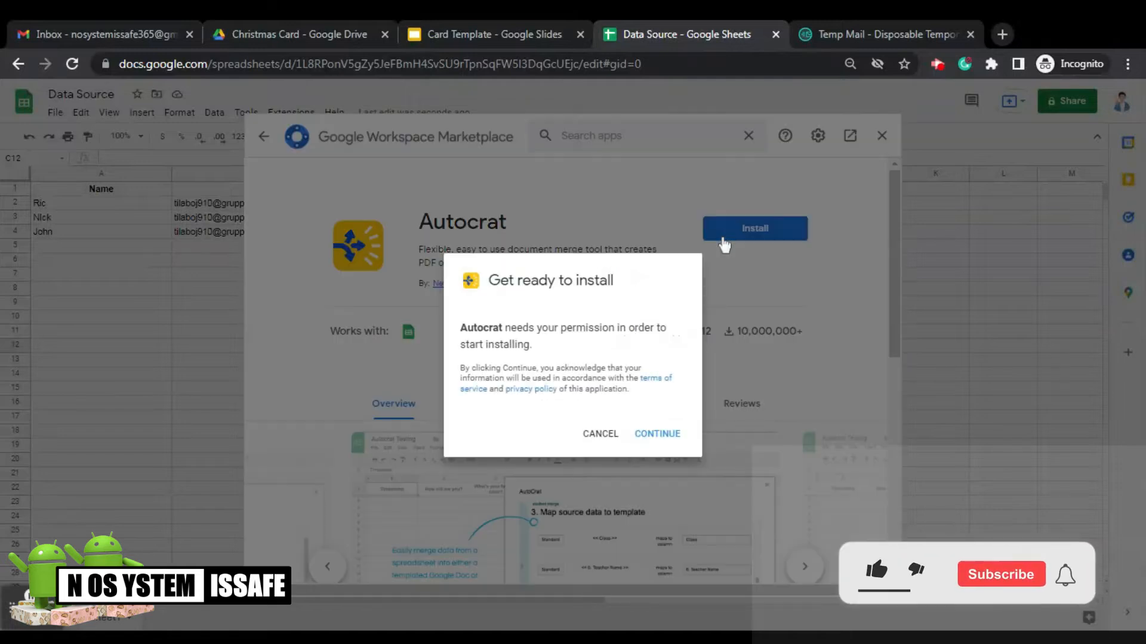
pyautogui.click(656, 438)
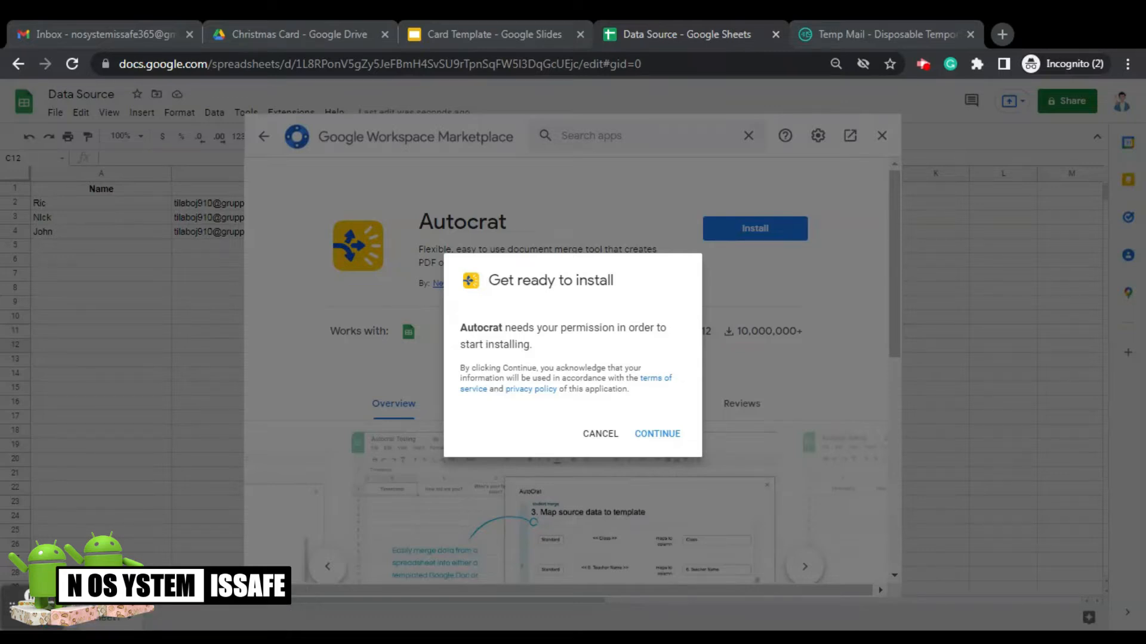
pyautogui.click(656, 433)
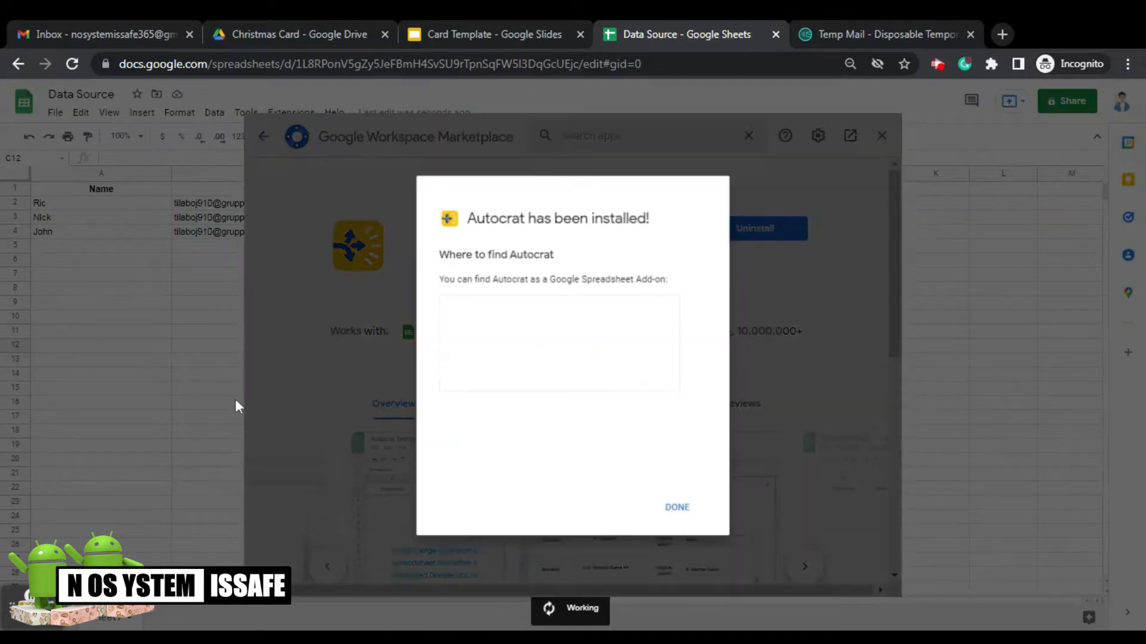
pyautogui.click(678, 509)
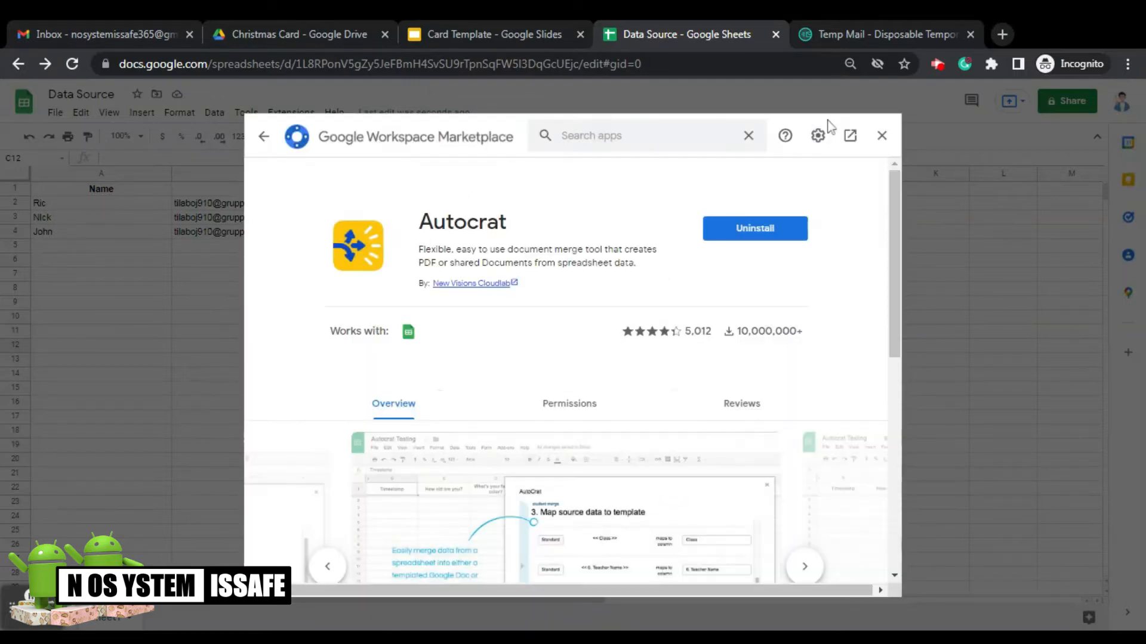
# Close the add-on marketplace, switch to Google Drive, and enable Autocrat as a default app in Drive's Manage Apps settings
pyautogui.click(880, 138)
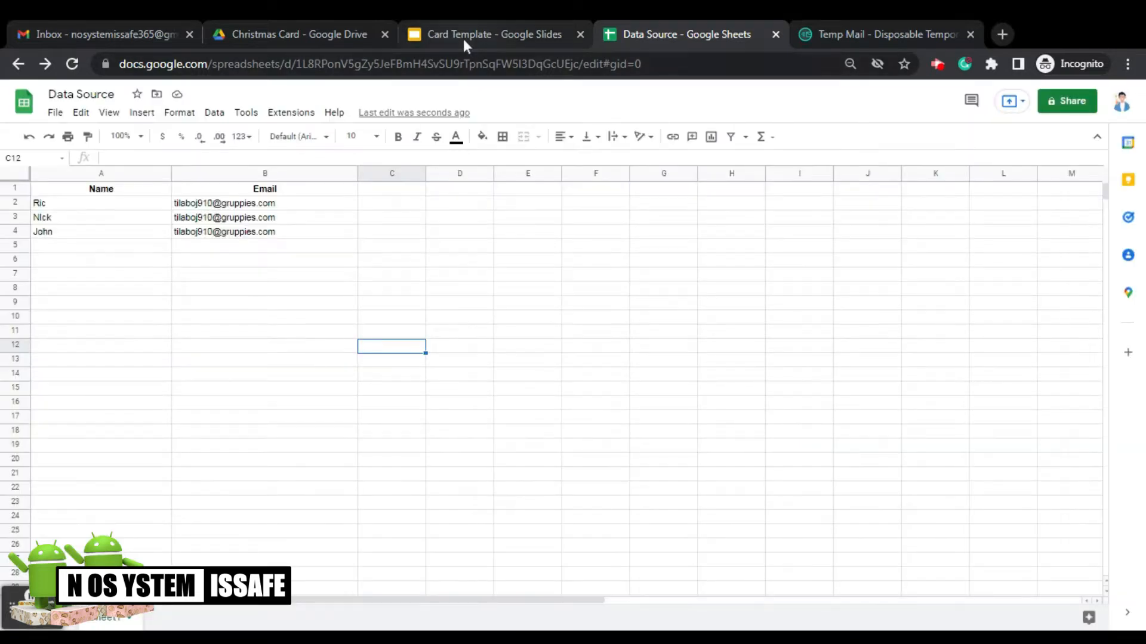
pyautogui.click(291, 27)
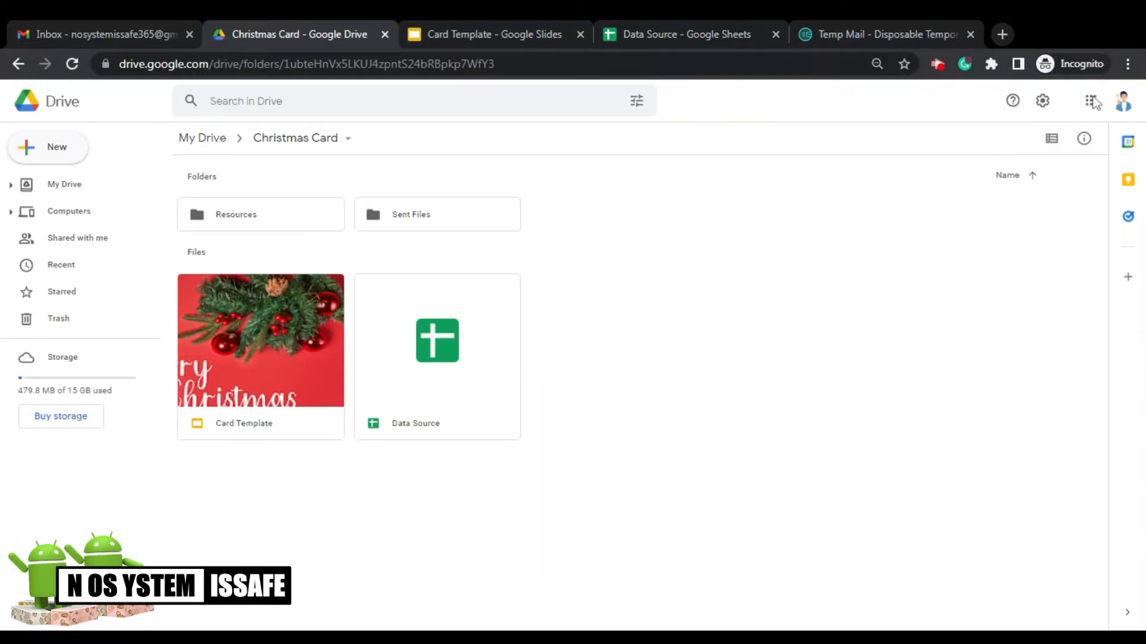
pyautogui.click(1043, 111)
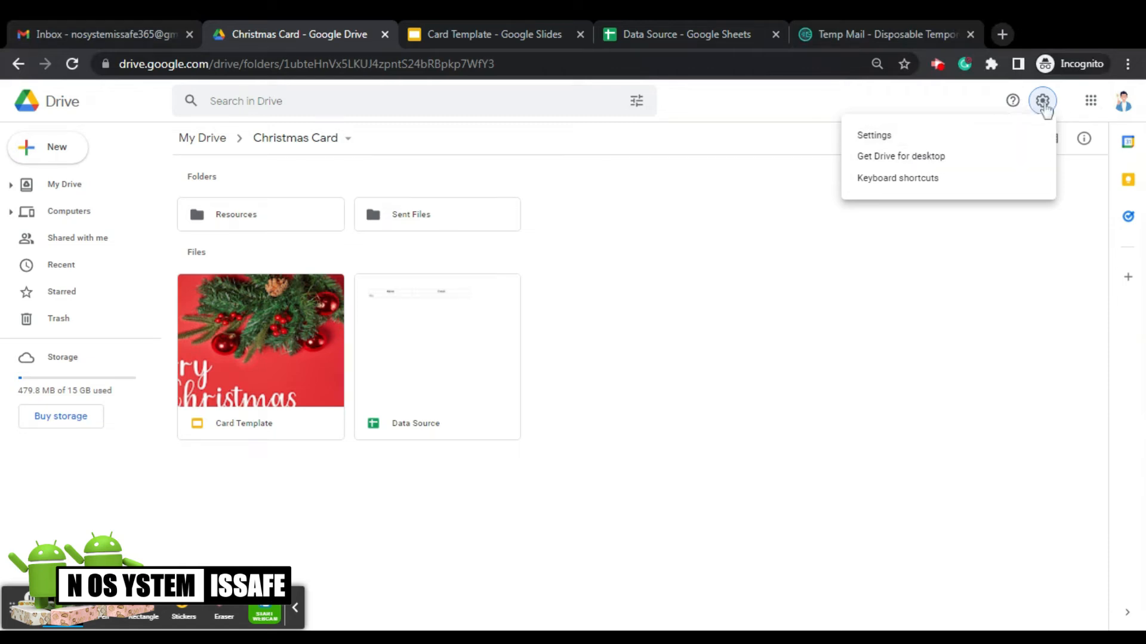
pyautogui.click(911, 137)
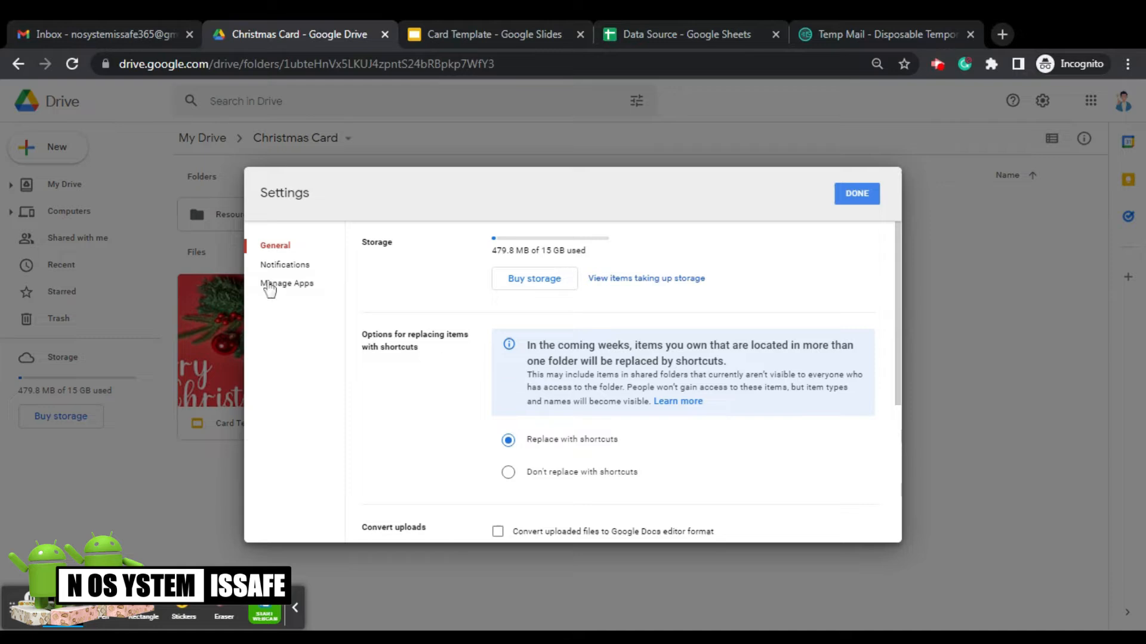
pyautogui.click(295, 290)
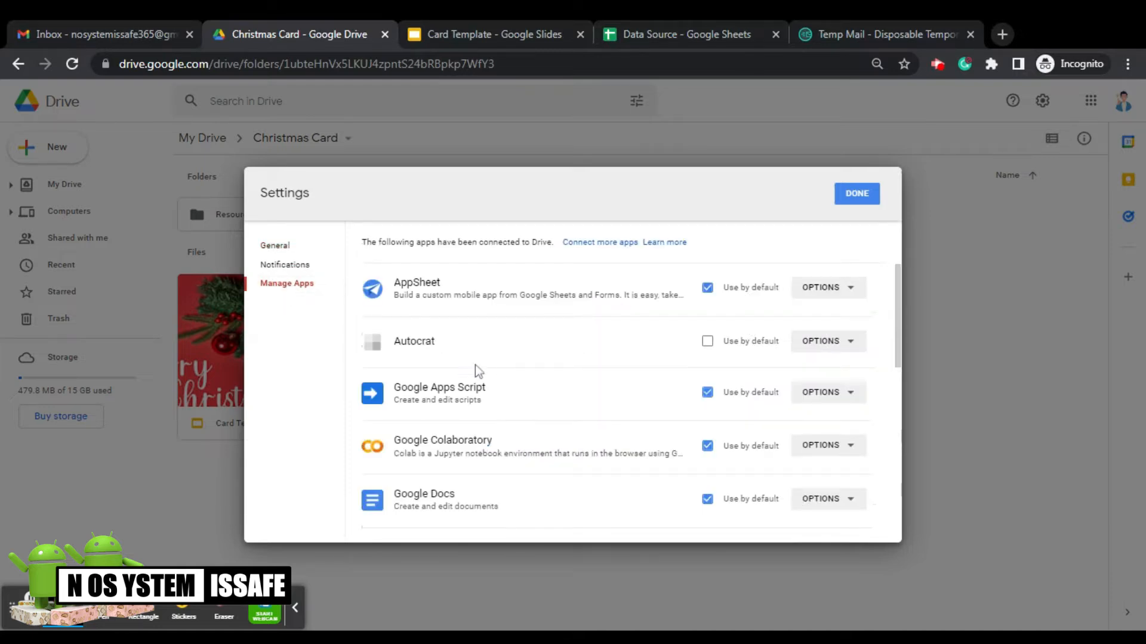
pyautogui.click(708, 341)
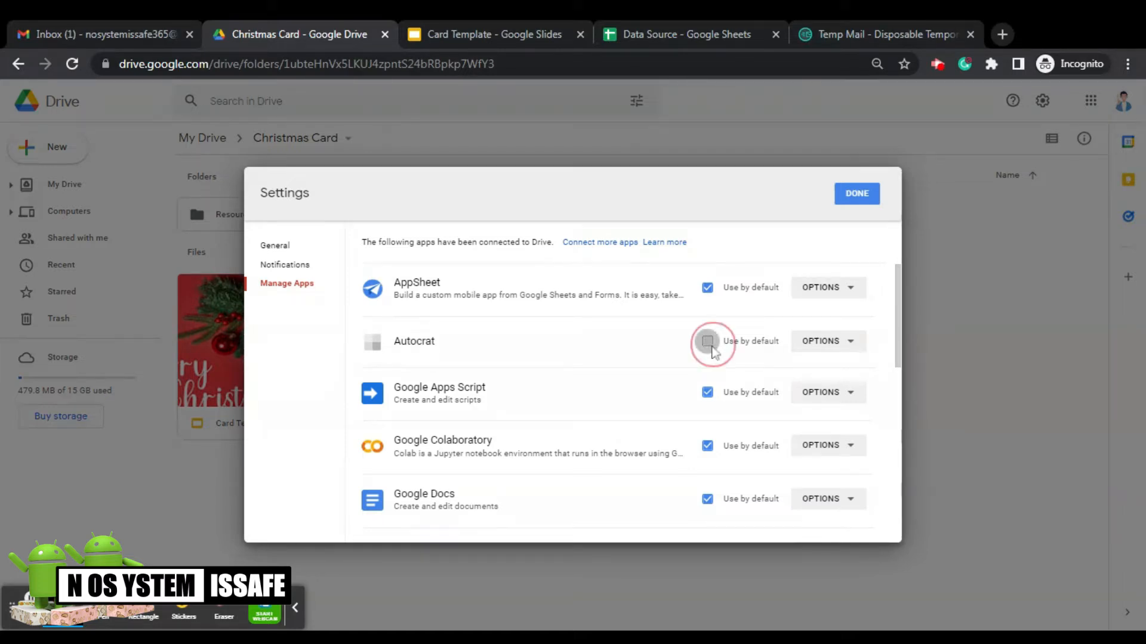
pyautogui.click(857, 194)
pyautogui.click(857, 195)
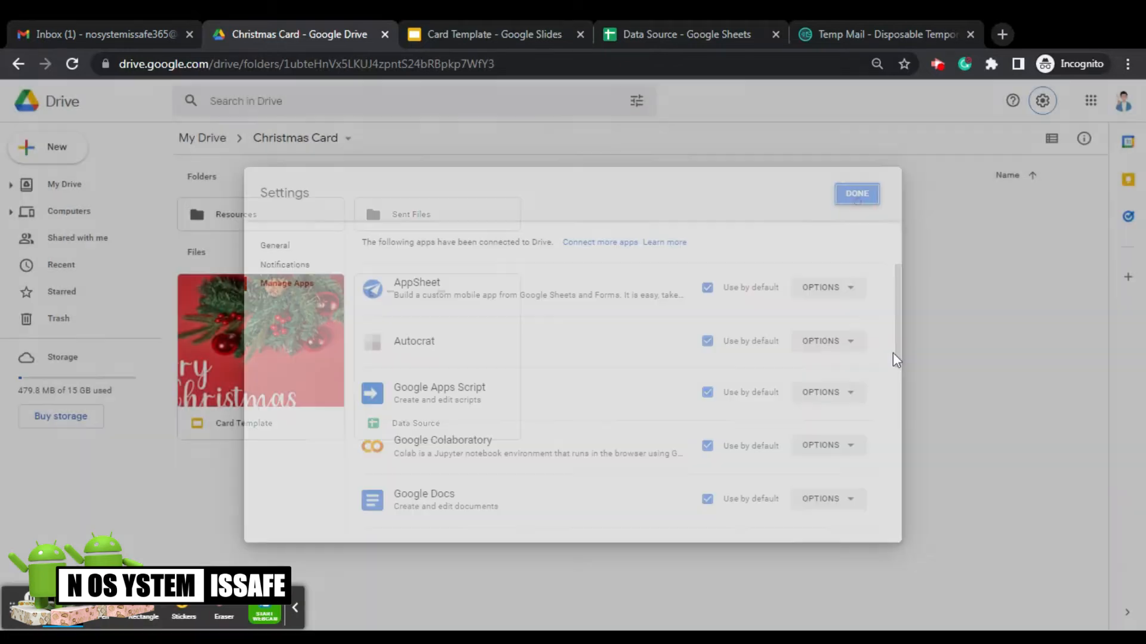
# Launch Autocrat from the Data Source spreadsheet and create a new merge job named Sample Christmas Card
pyautogui.click(653, 34)
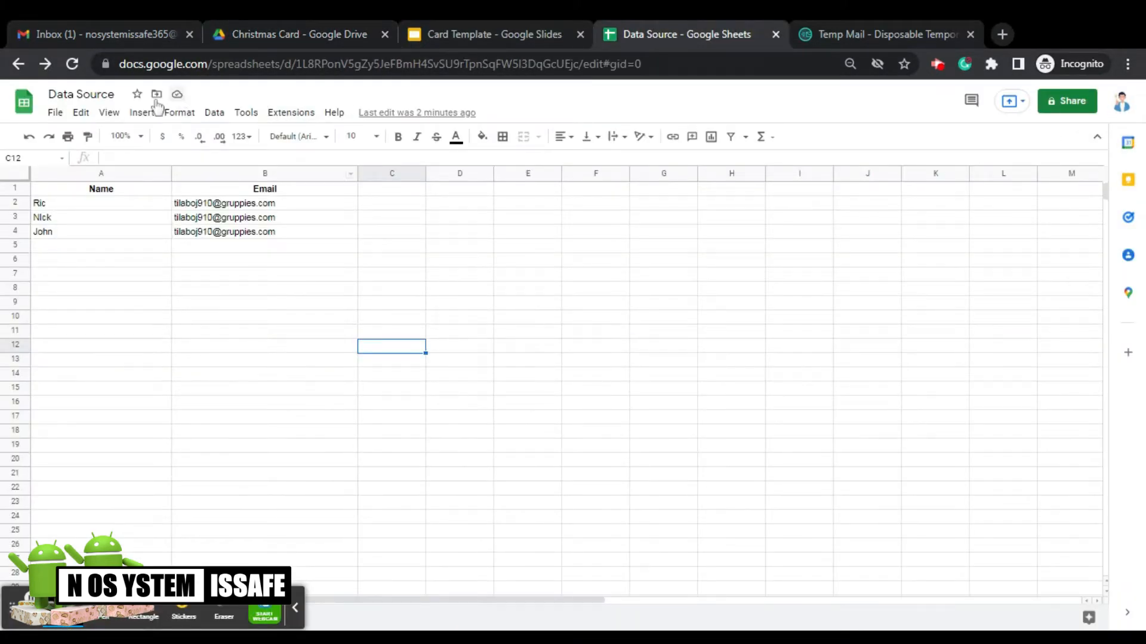
pyautogui.click(293, 116)
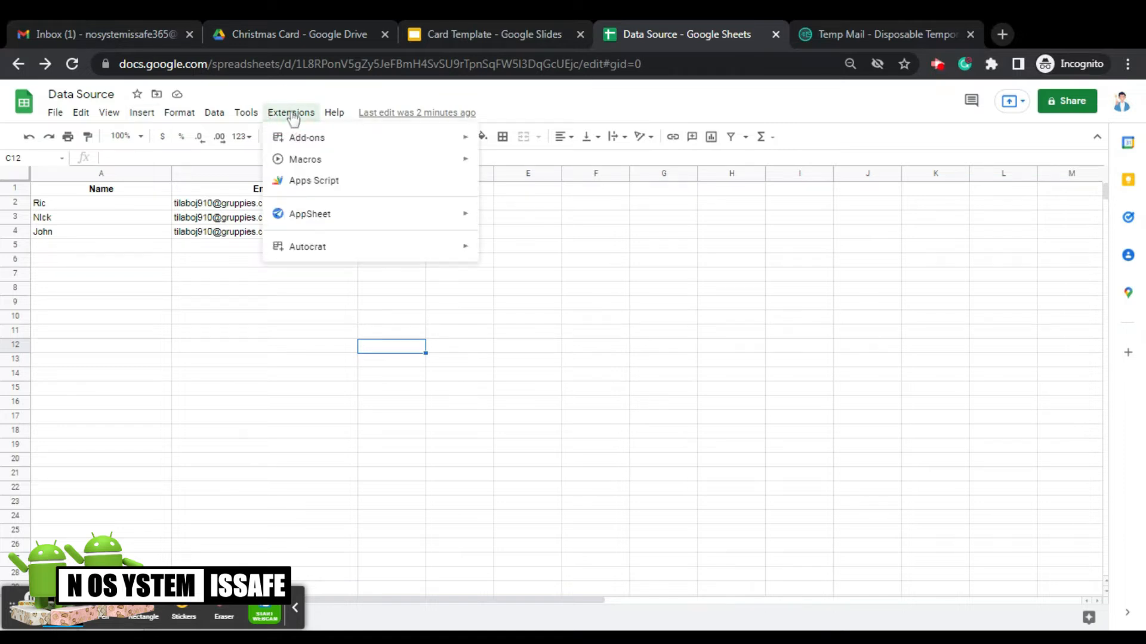
pyautogui.moveTo(334, 256)
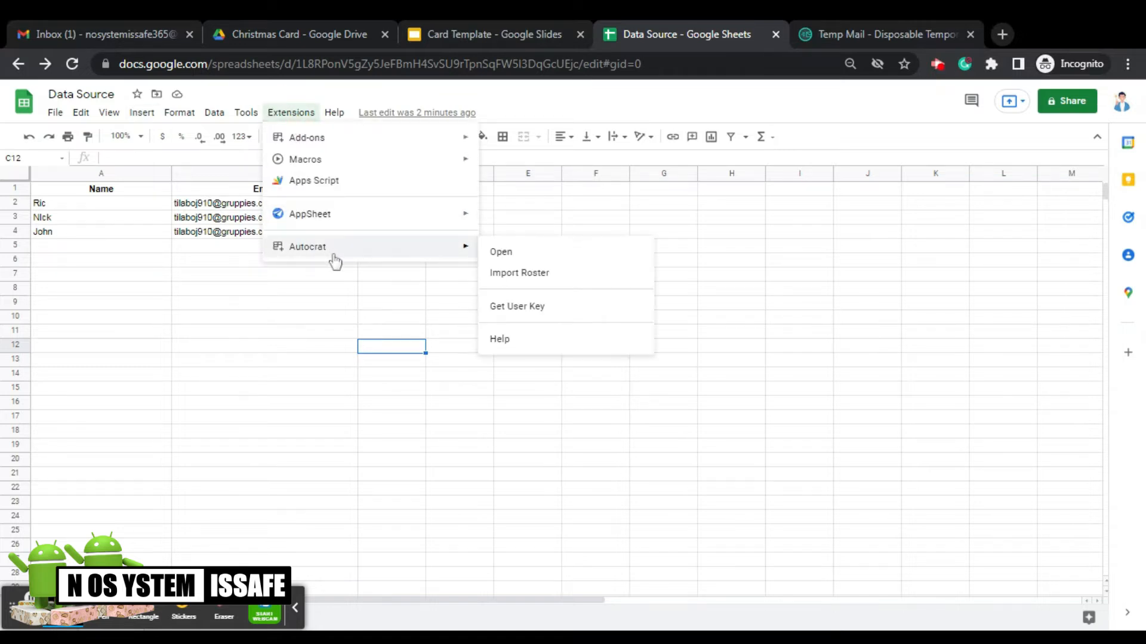
pyautogui.click(506, 258)
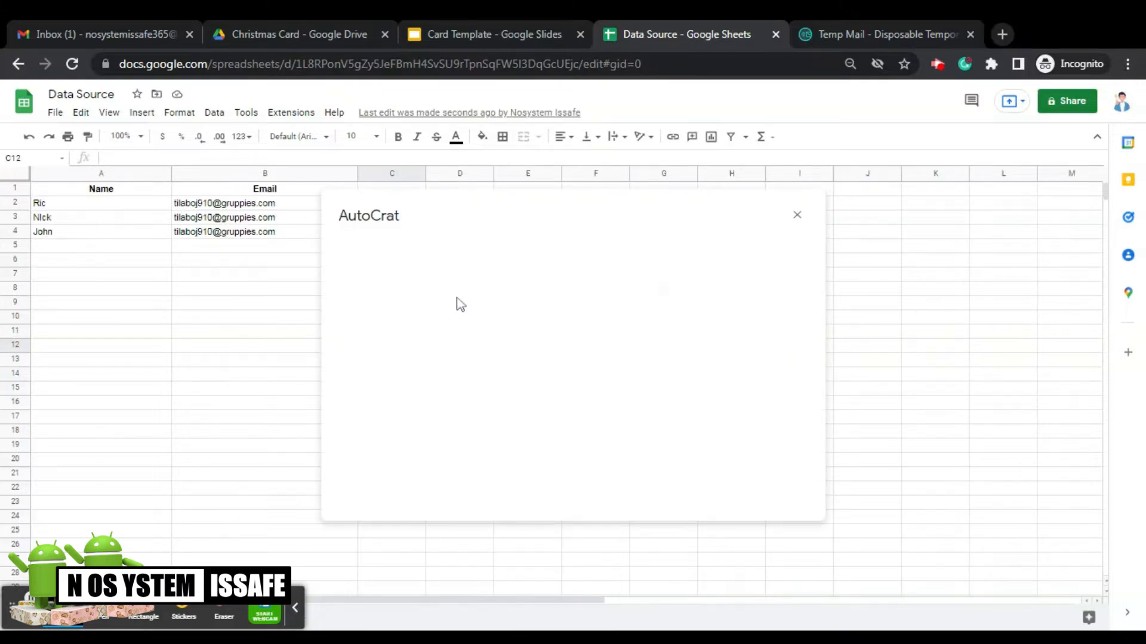
pyautogui.click(295, 607)
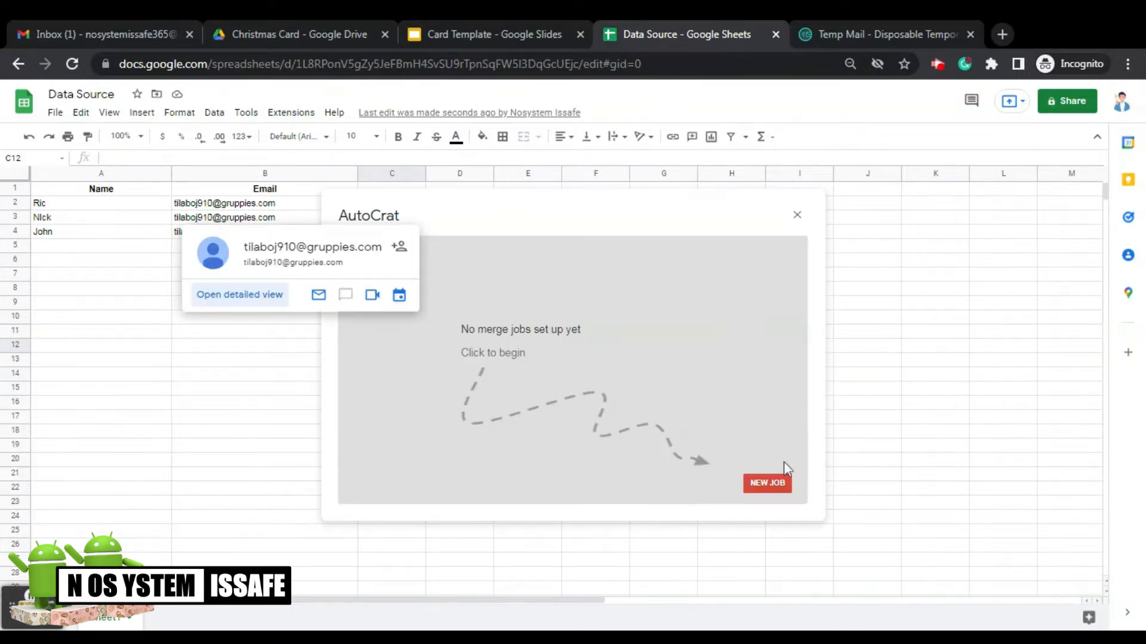
pyautogui.click(773, 487)
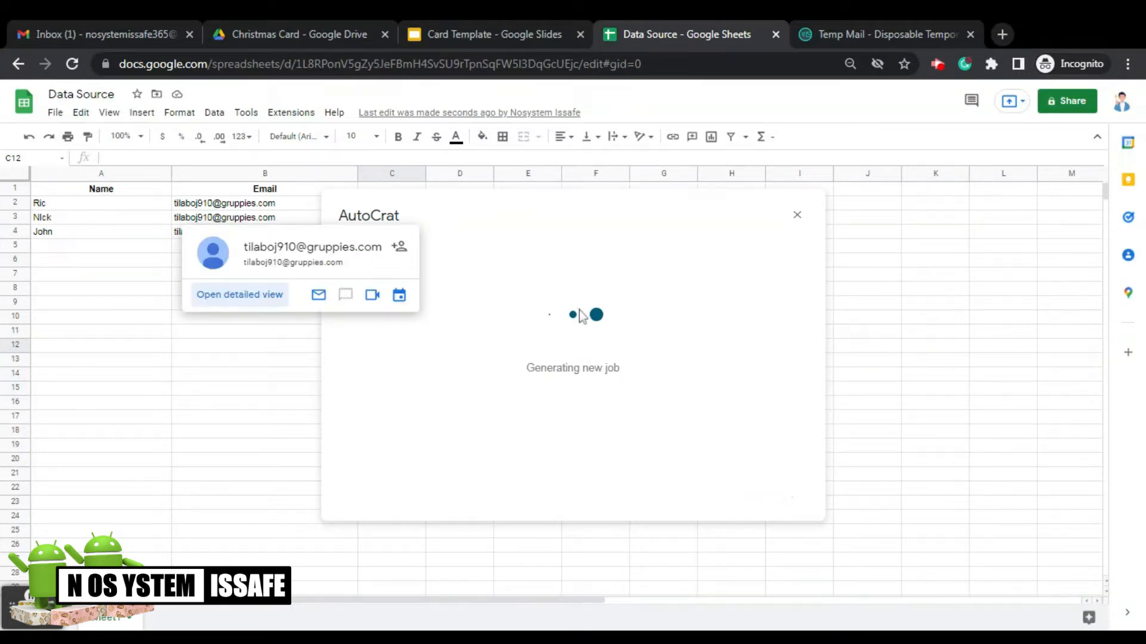
pyautogui.click(585, 299)
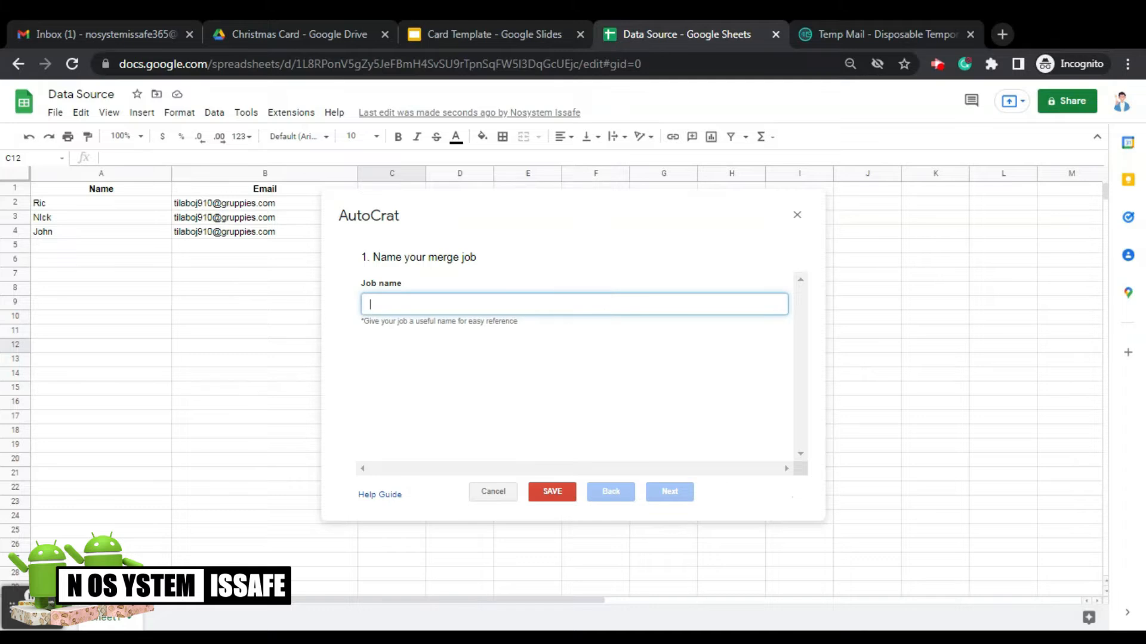
pyautogui.write('Sample Christmas Card')
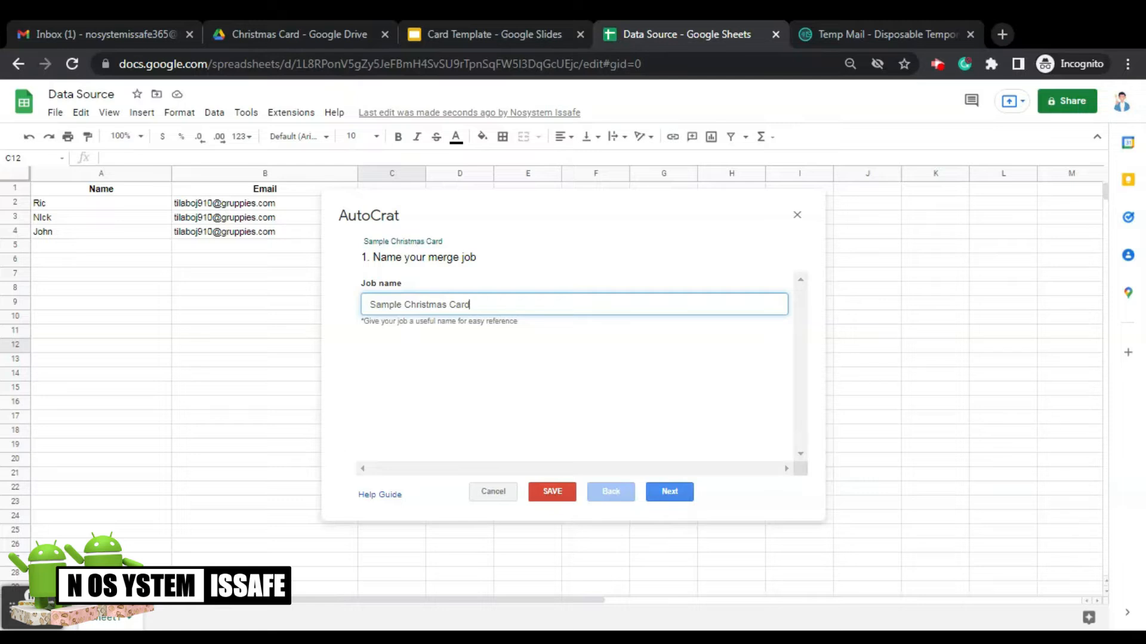
pyautogui.click(673, 495)
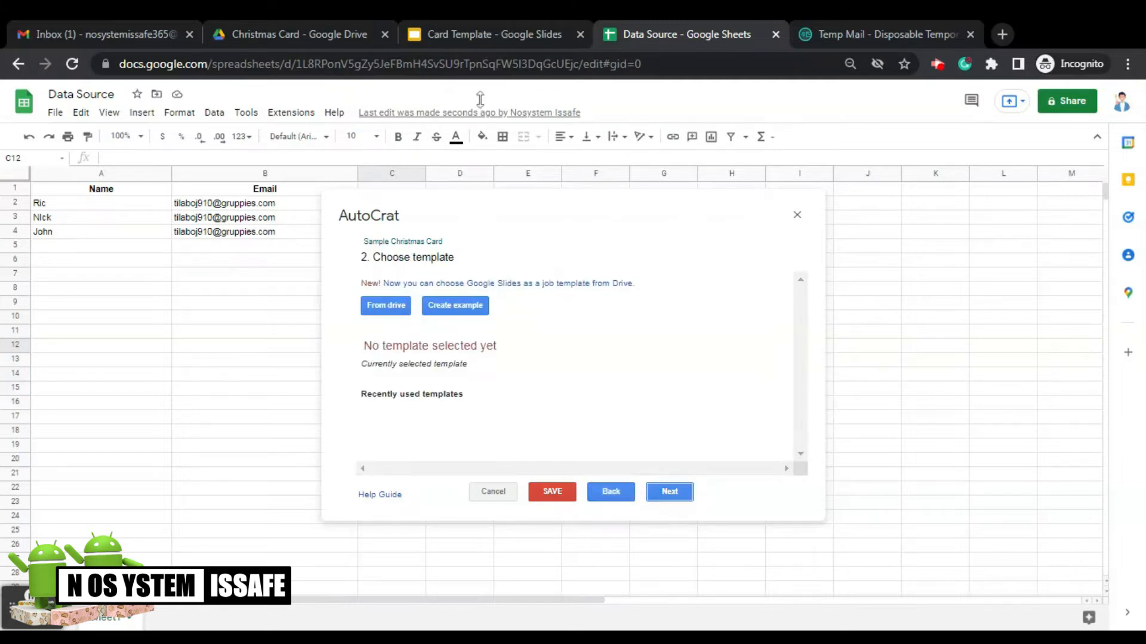
# Choose the Card Template slides file from Drive as the merge job's template, checking its name tag in Google Slides
pyautogui.click(469, 28)
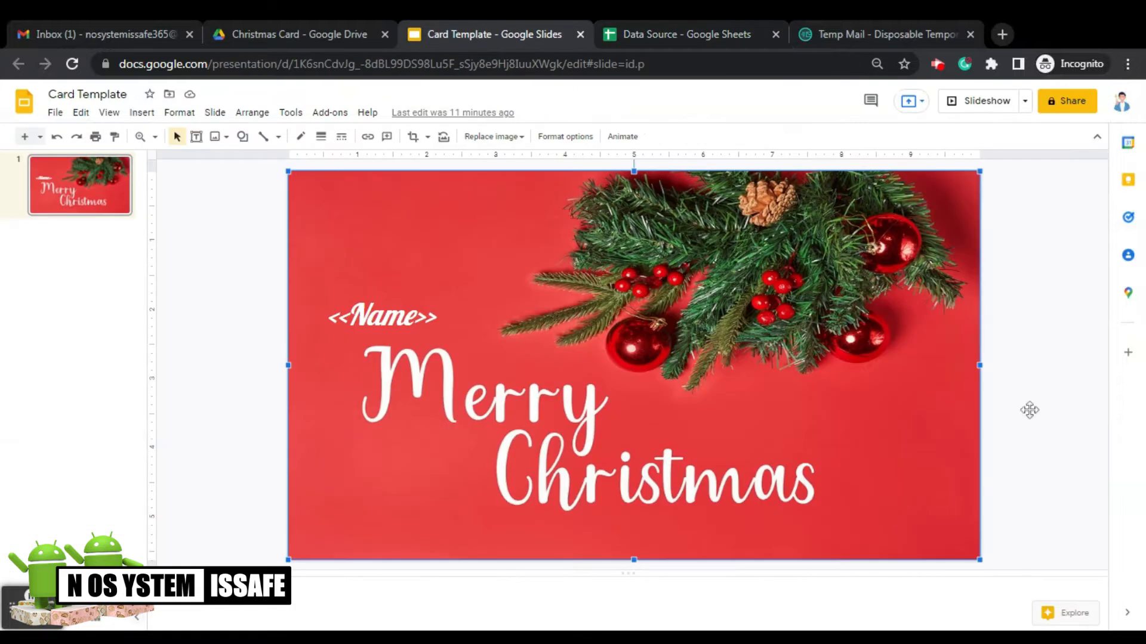
pyautogui.click(672, 37)
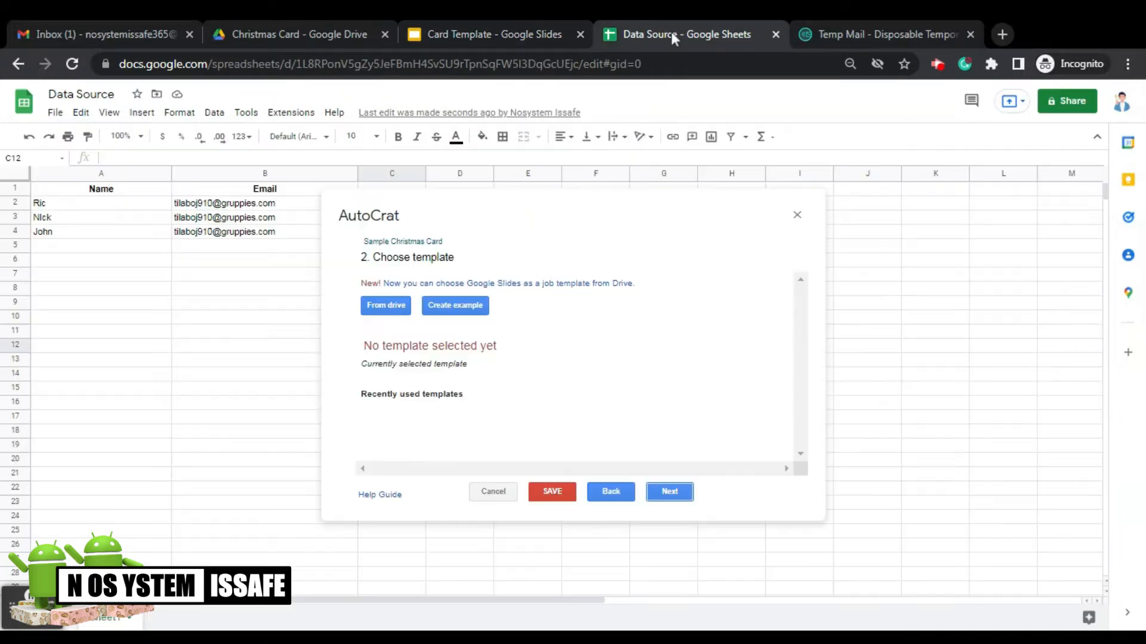
pyautogui.click(385, 306)
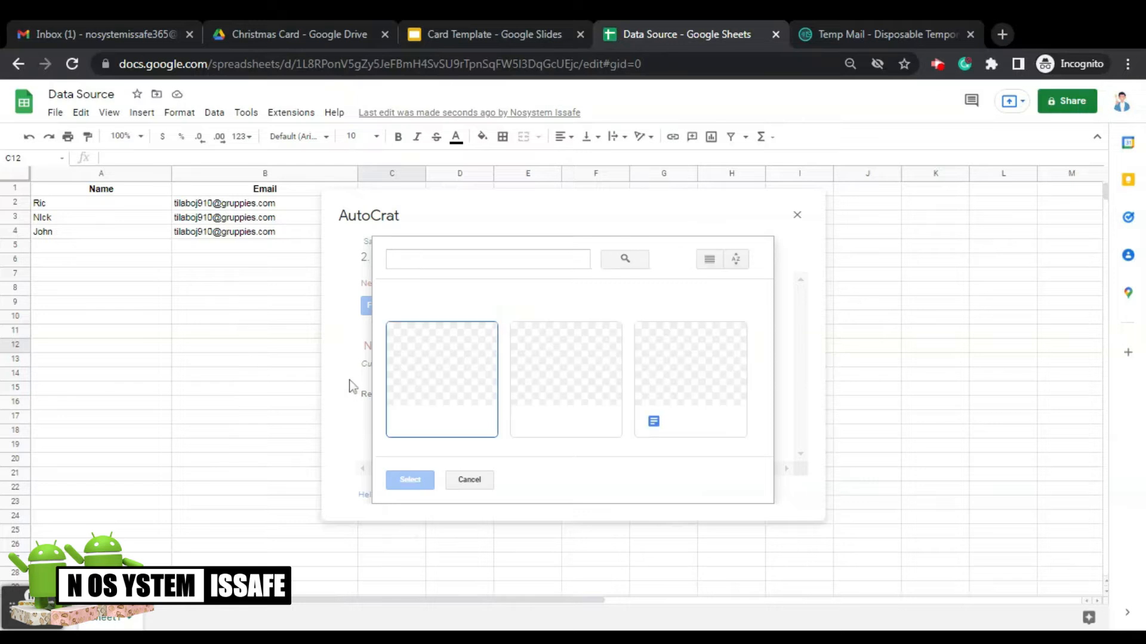
pyautogui.click(594, 432)
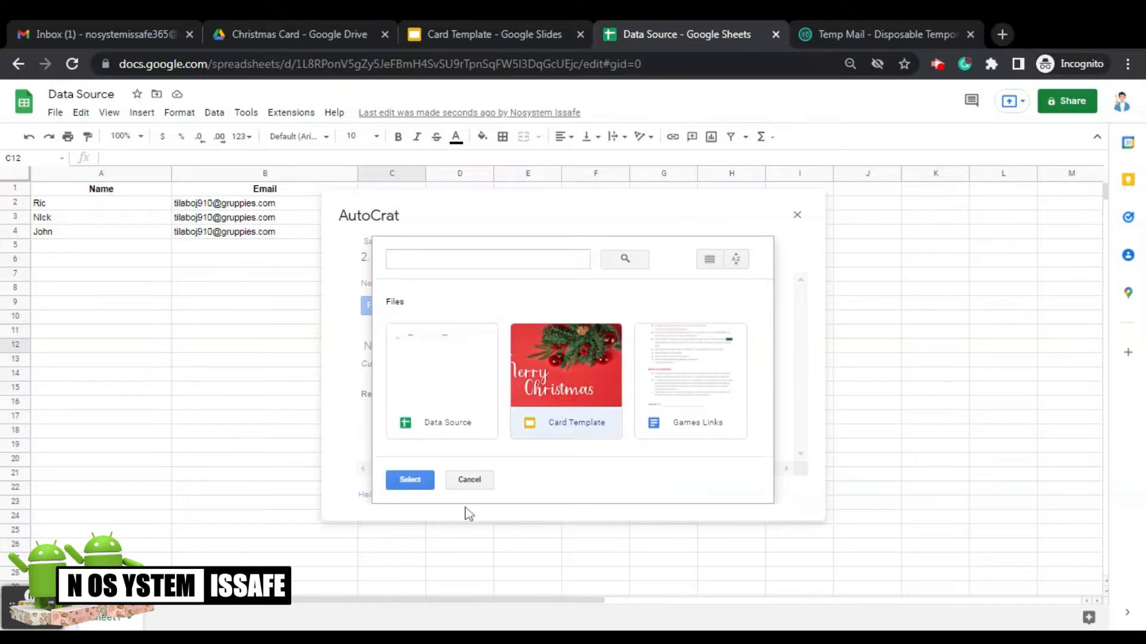
pyautogui.click(411, 480)
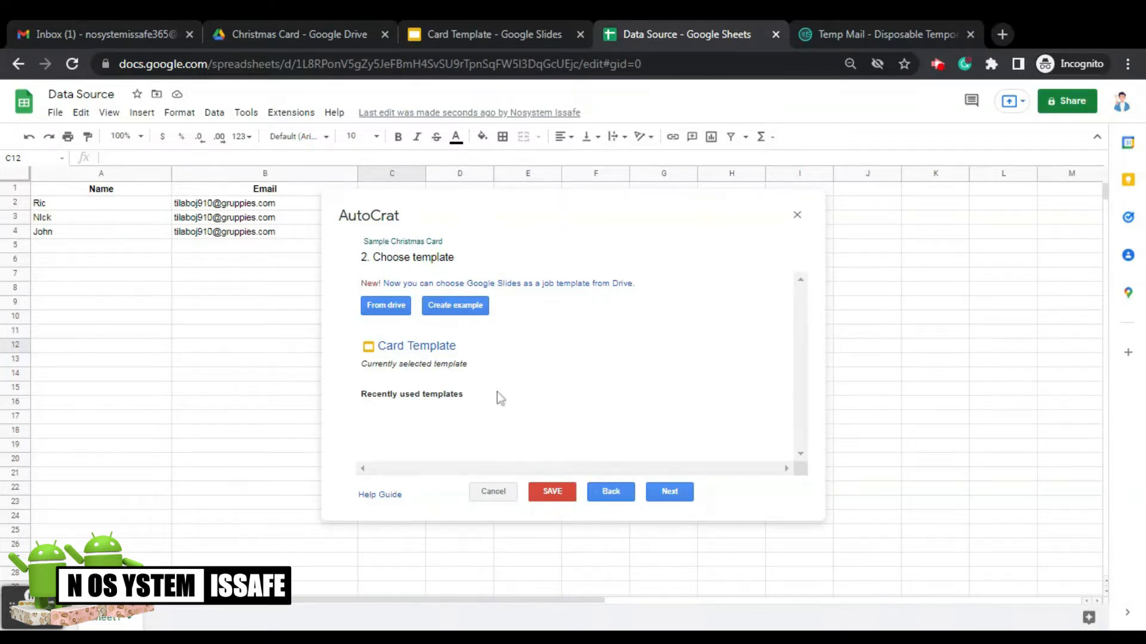
pyautogui.click(477, 34)
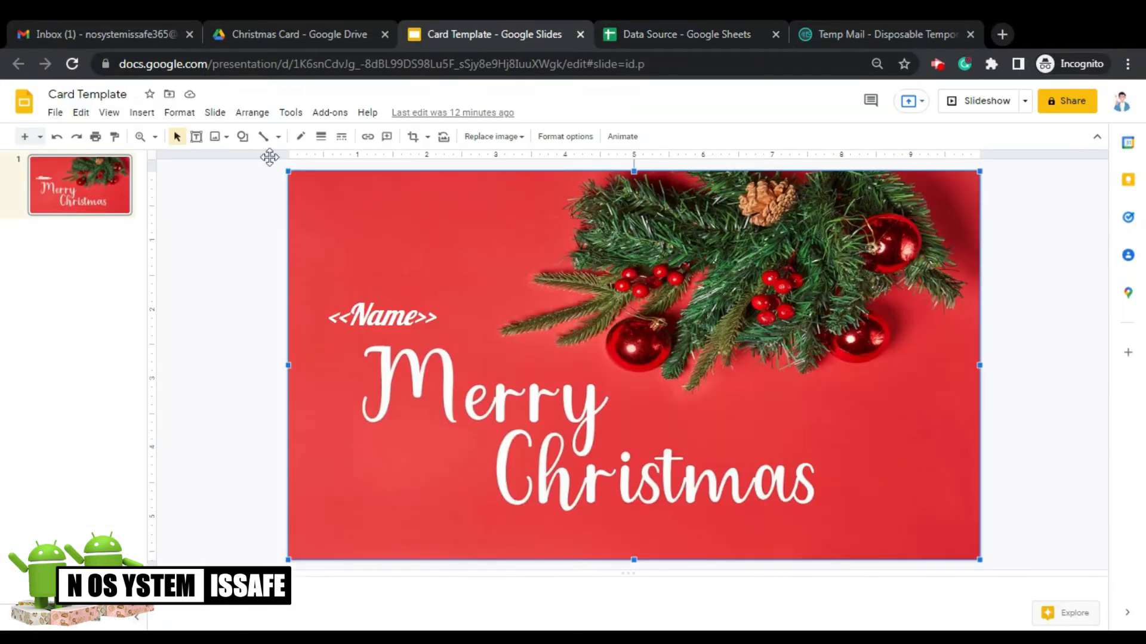
pyautogui.click(687, 34)
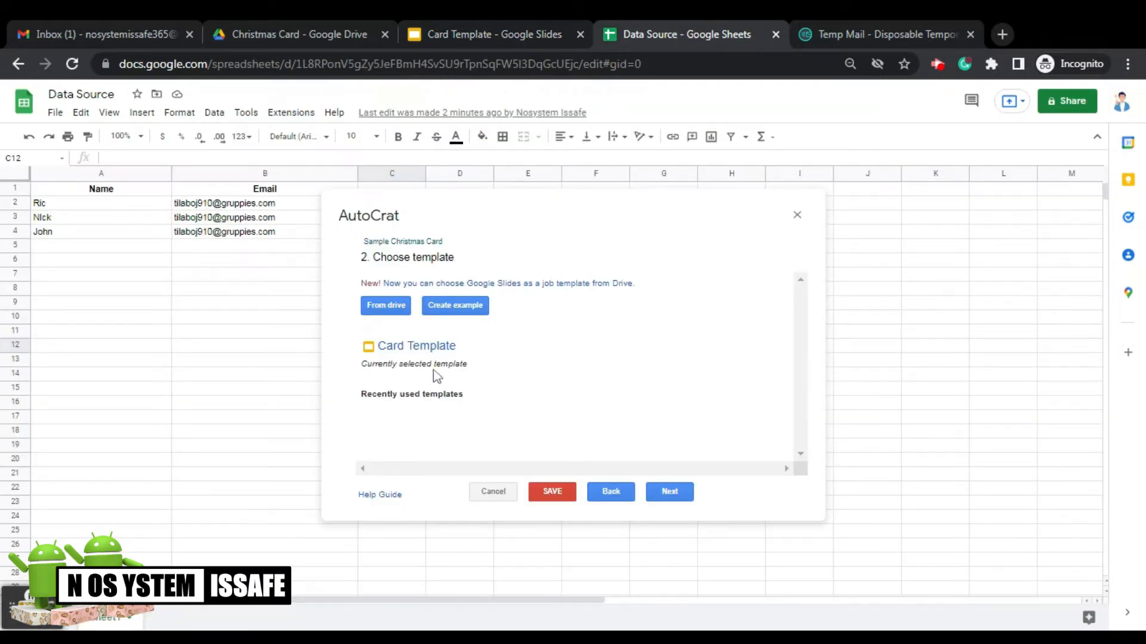
pyautogui.click(669, 495)
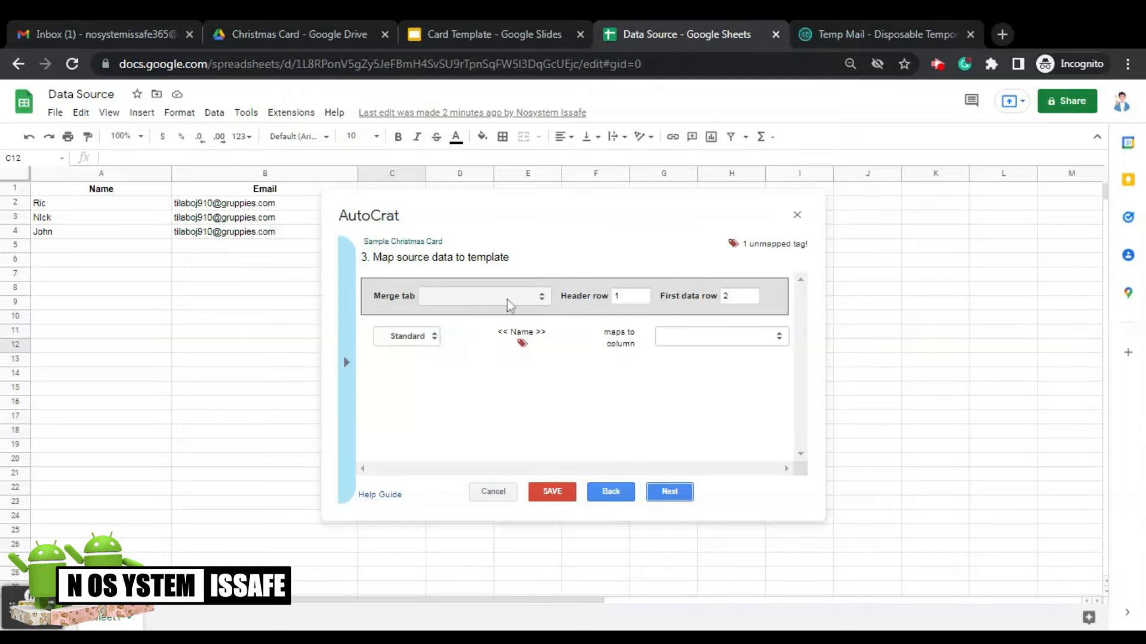
# Set Sheet1 as the merge tab, map the <<Name>> tag to the Name column, and check the tag against the card template
pyautogui.click(541, 297)
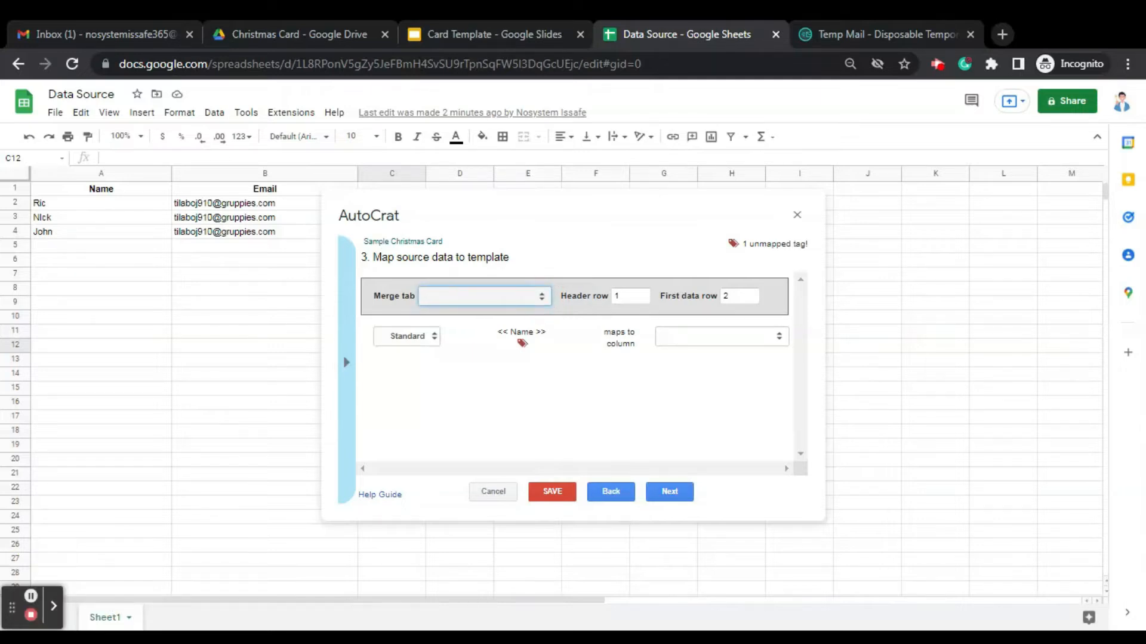
pyautogui.click(540, 317)
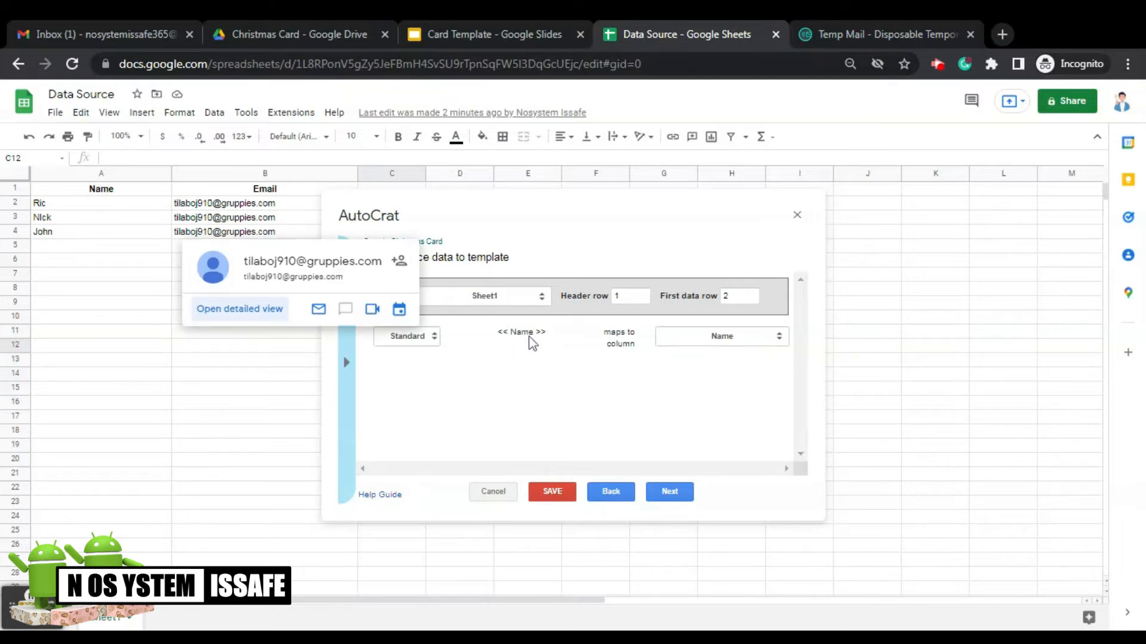
pyautogui.click(750, 344)
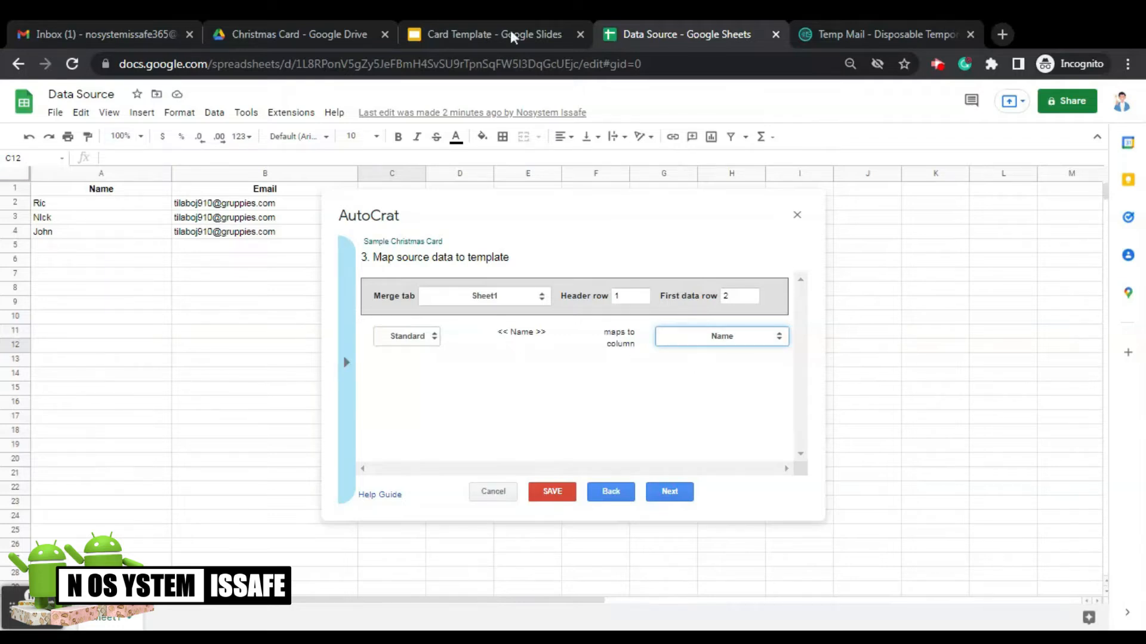
pyautogui.click(494, 34)
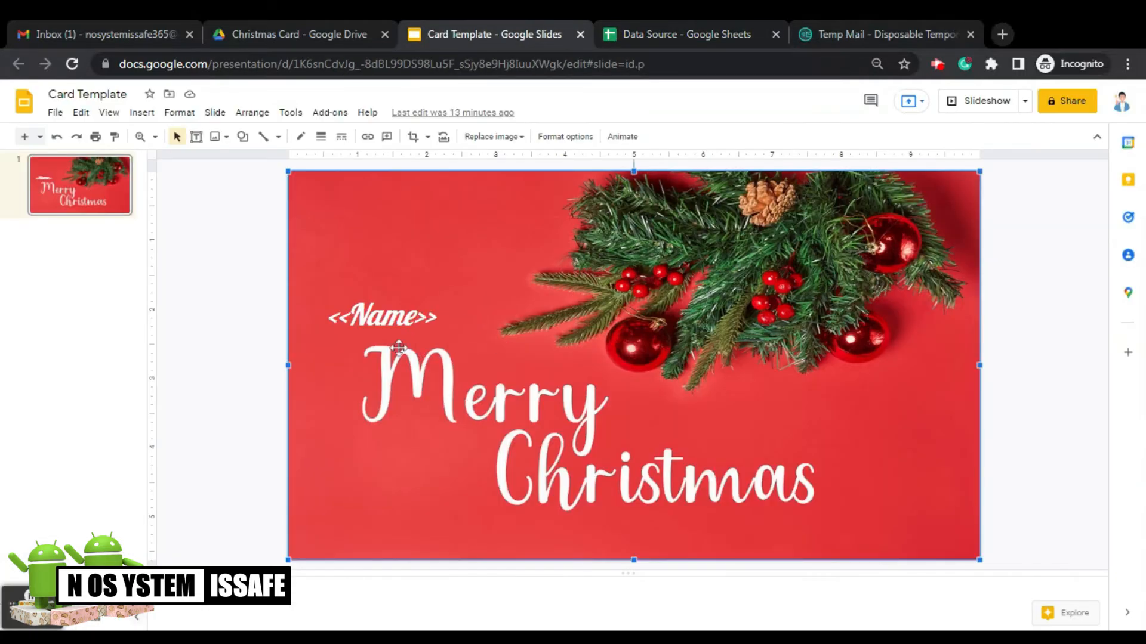
pyautogui.click(676, 22)
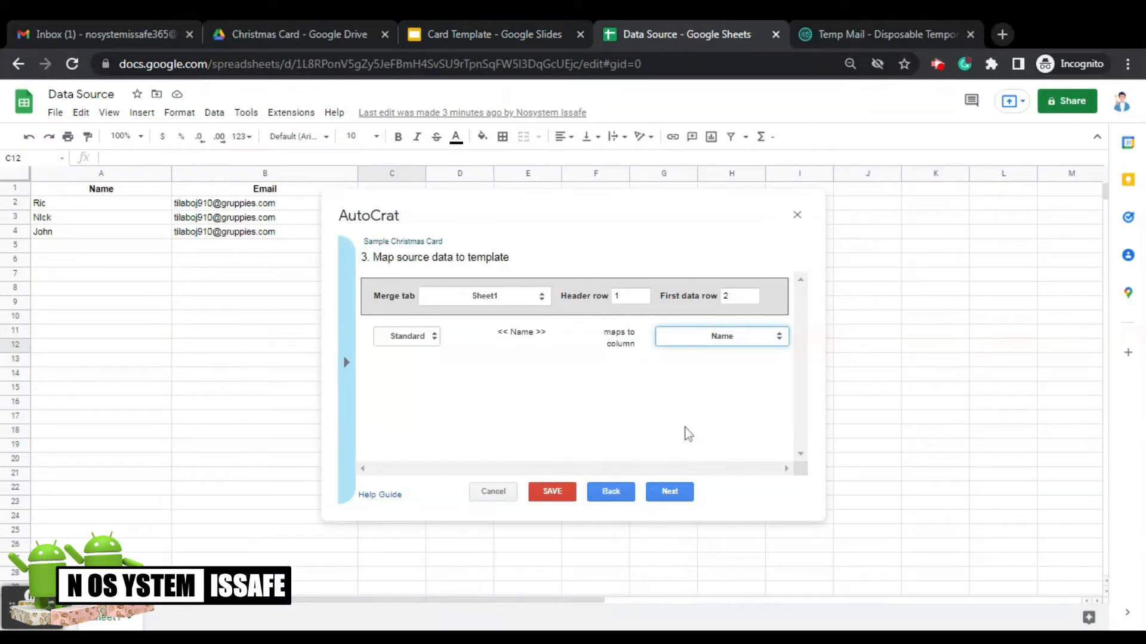
pyautogui.click(671, 493)
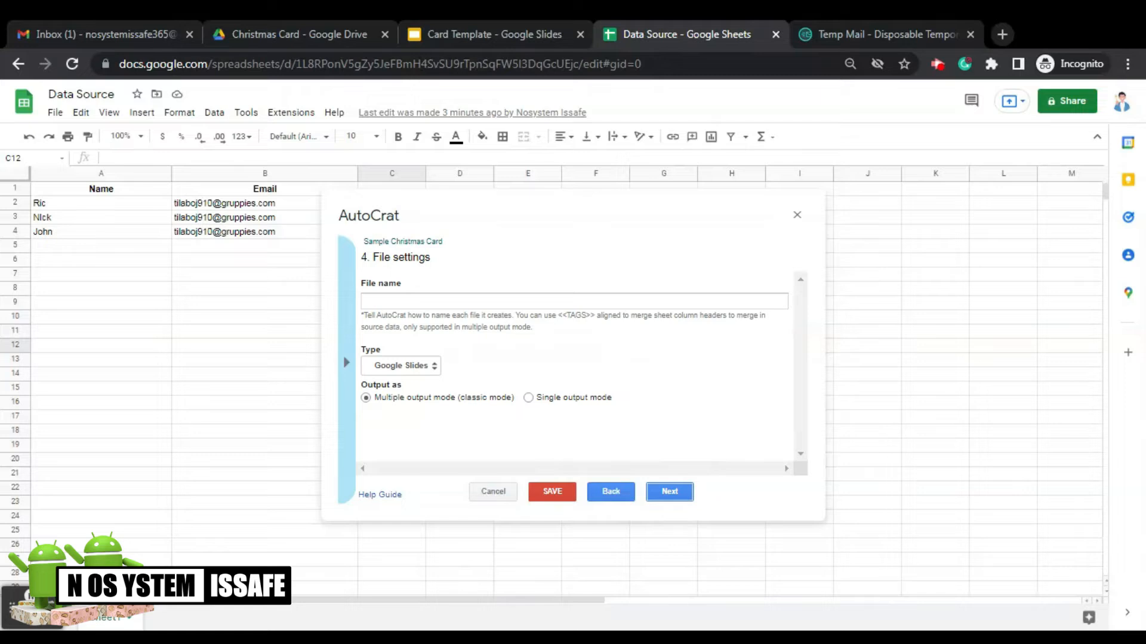
# Configure the output files with the file name <<Name>>, PDF type and multiple output mode (classic mode)
pyautogui.click(574, 301)
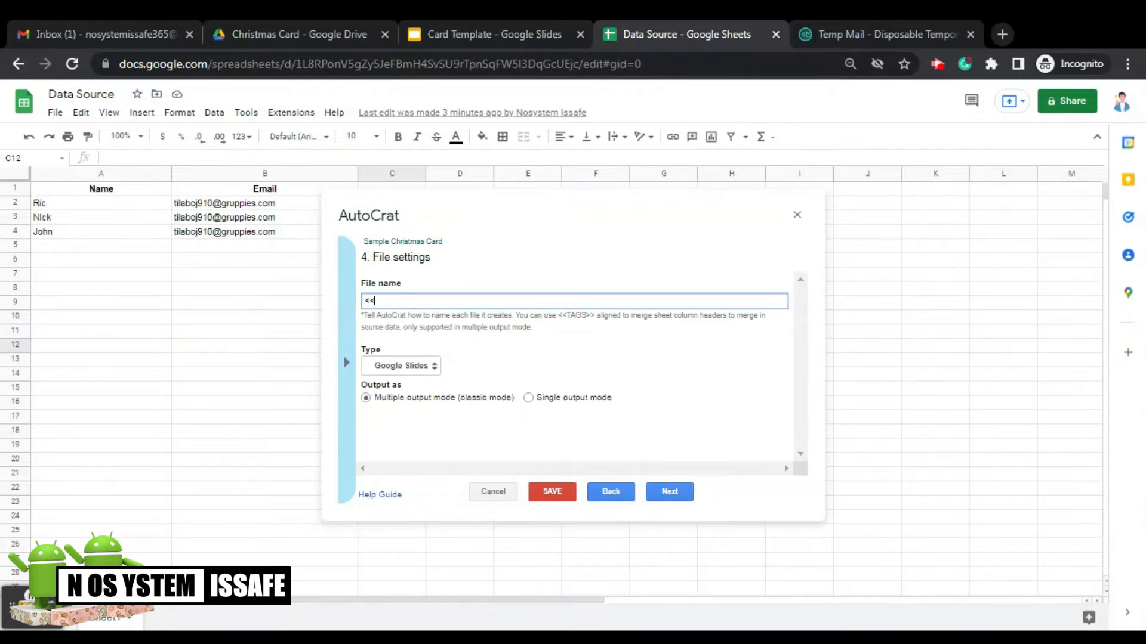
pyautogui.write('<<Name>>')
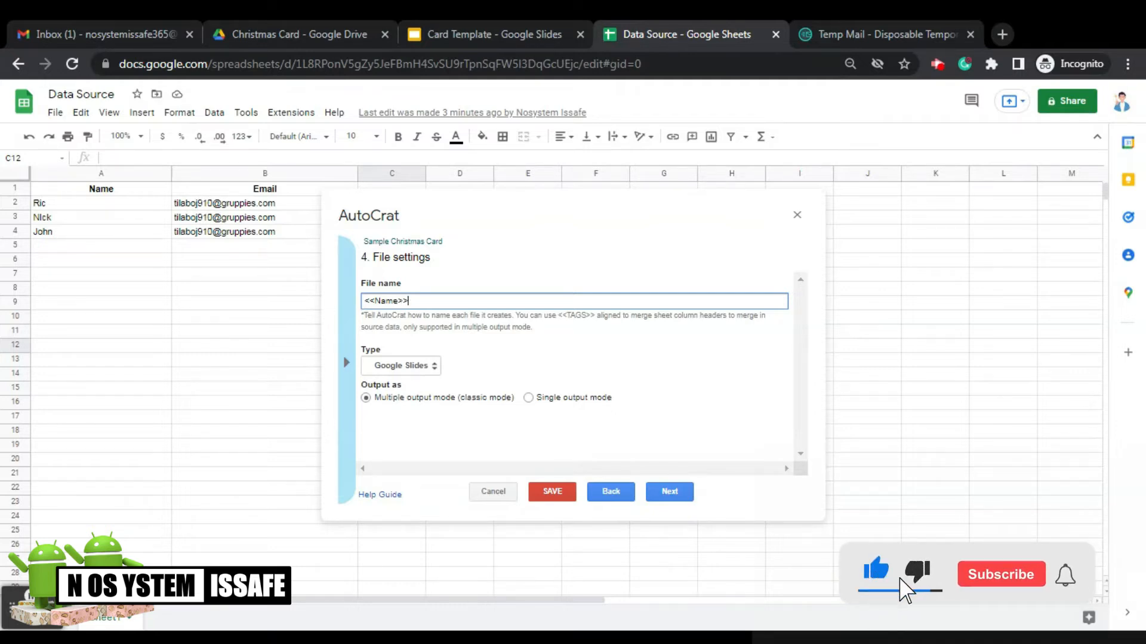
pyautogui.click(394, 367)
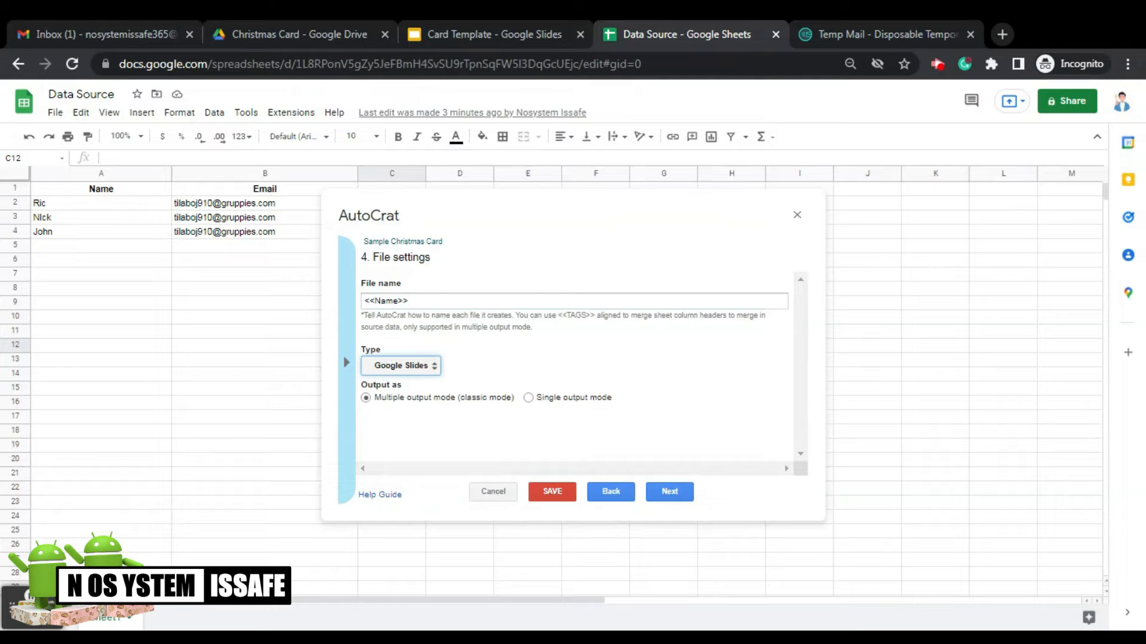
pyautogui.click(401, 395)
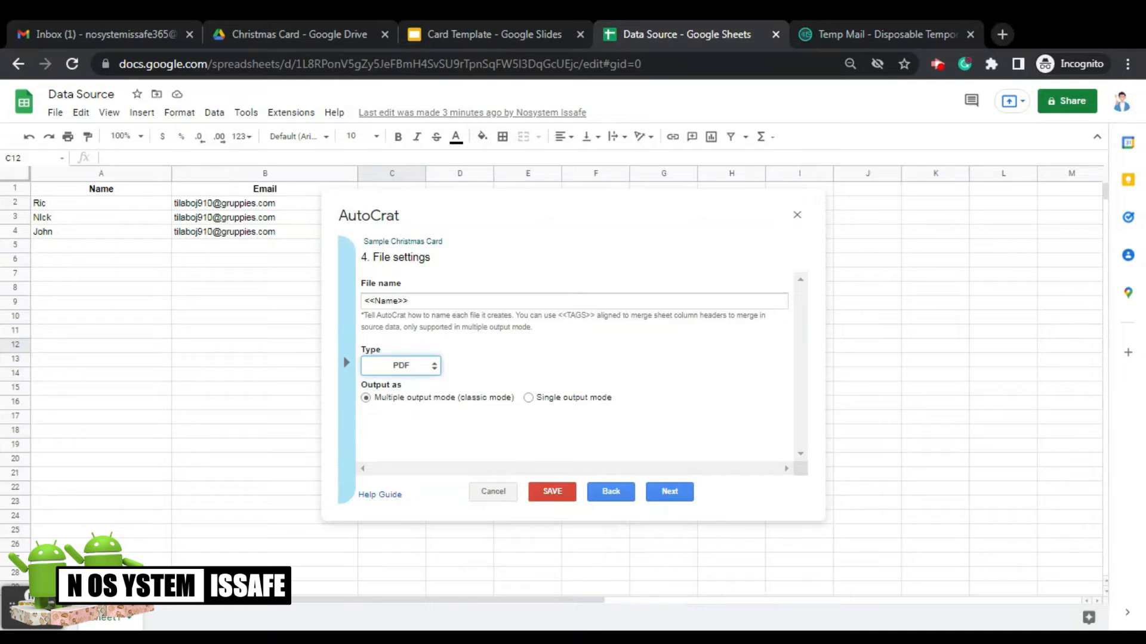
pyautogui.click(366, 400)
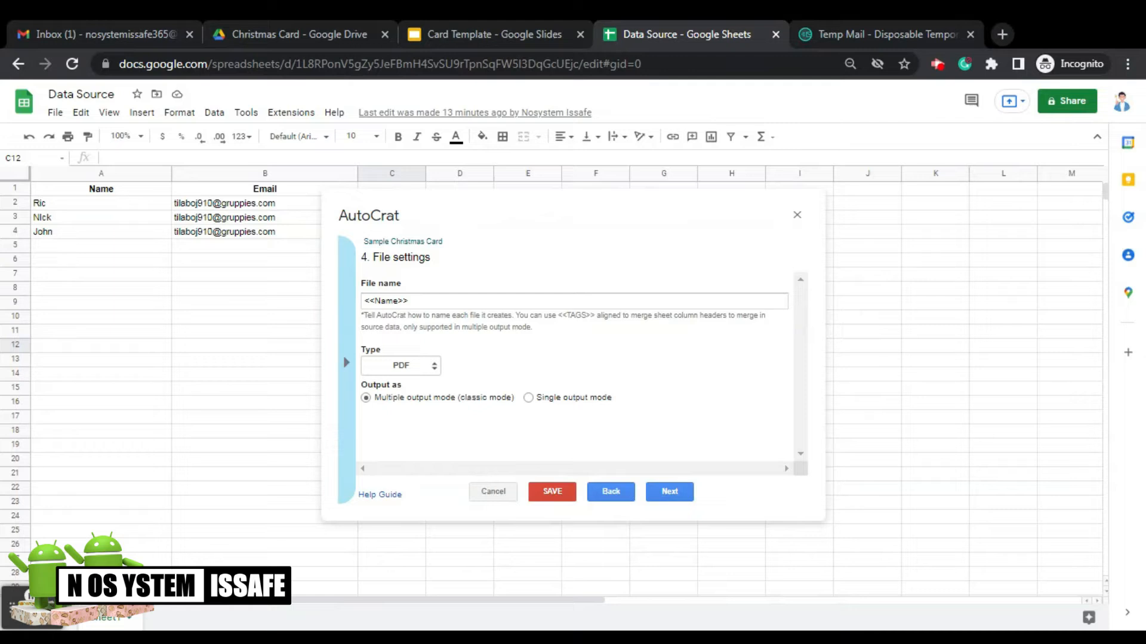
pyautogui.click(121, 191)
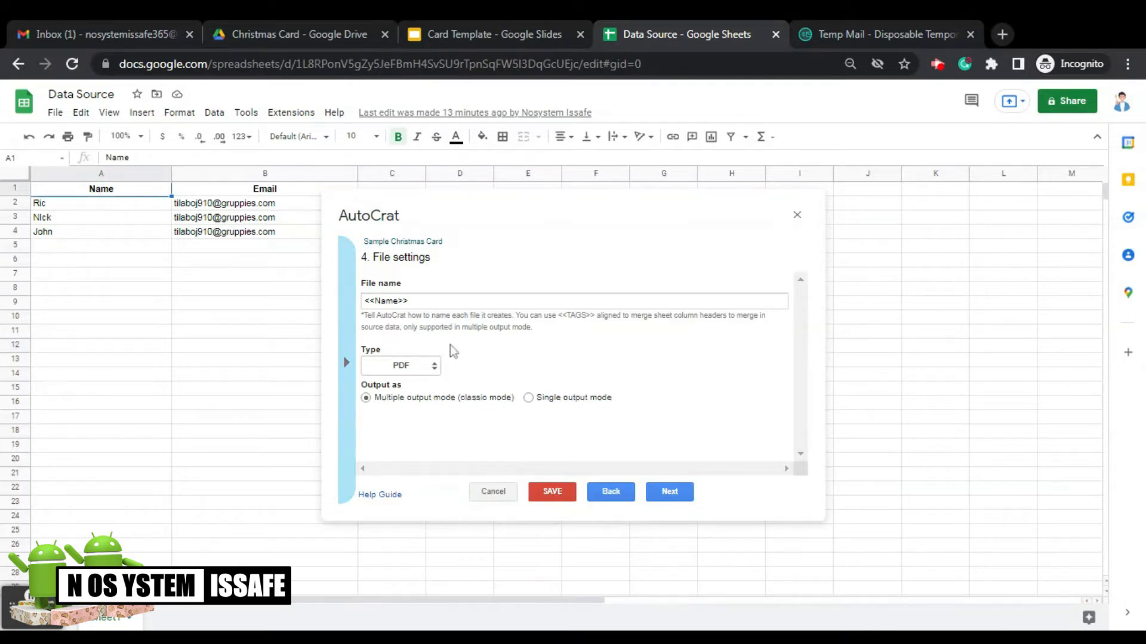
pyautogui.click(421, 298)
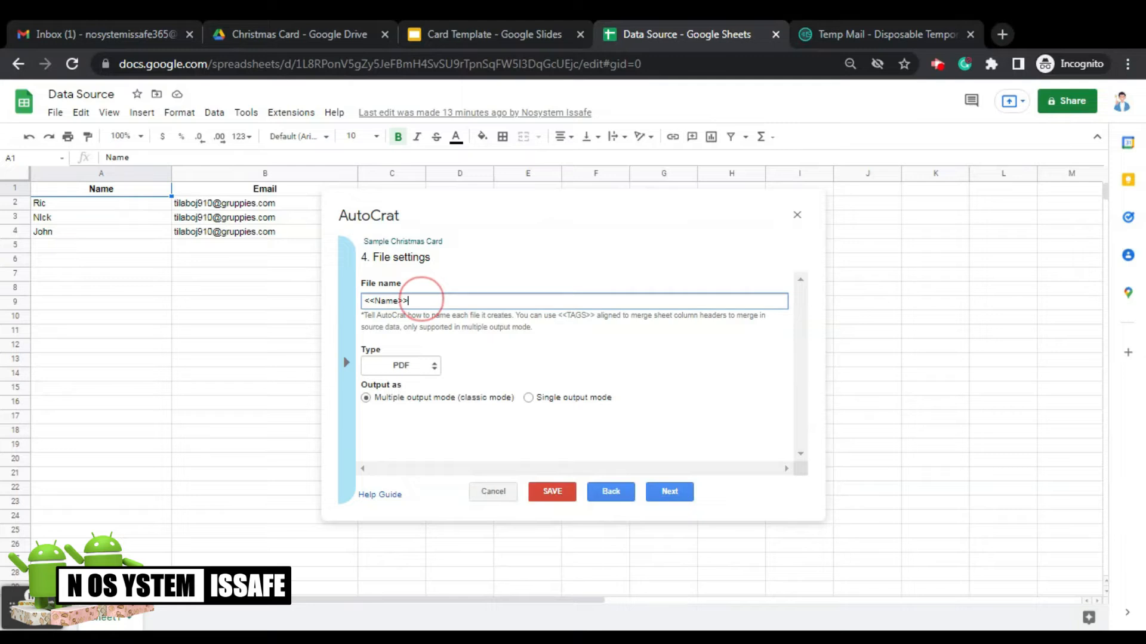
pyautogui.click(152, 156)
pyautogui.hotkey('ctrl', 'a')
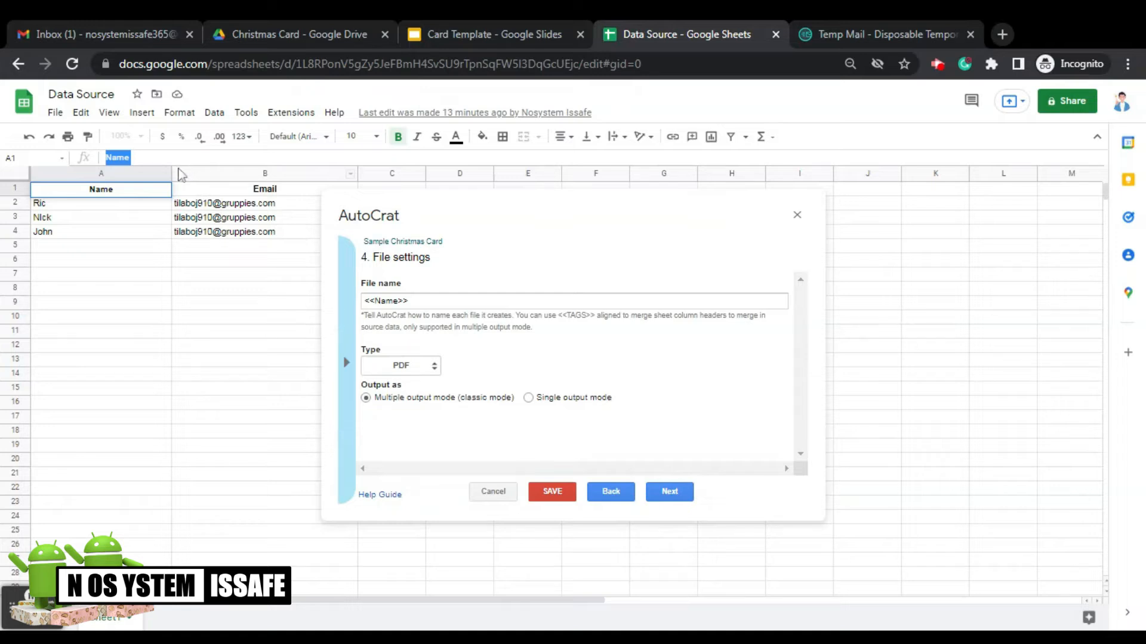
pyautogui.hotkey('ctrl', 'v')
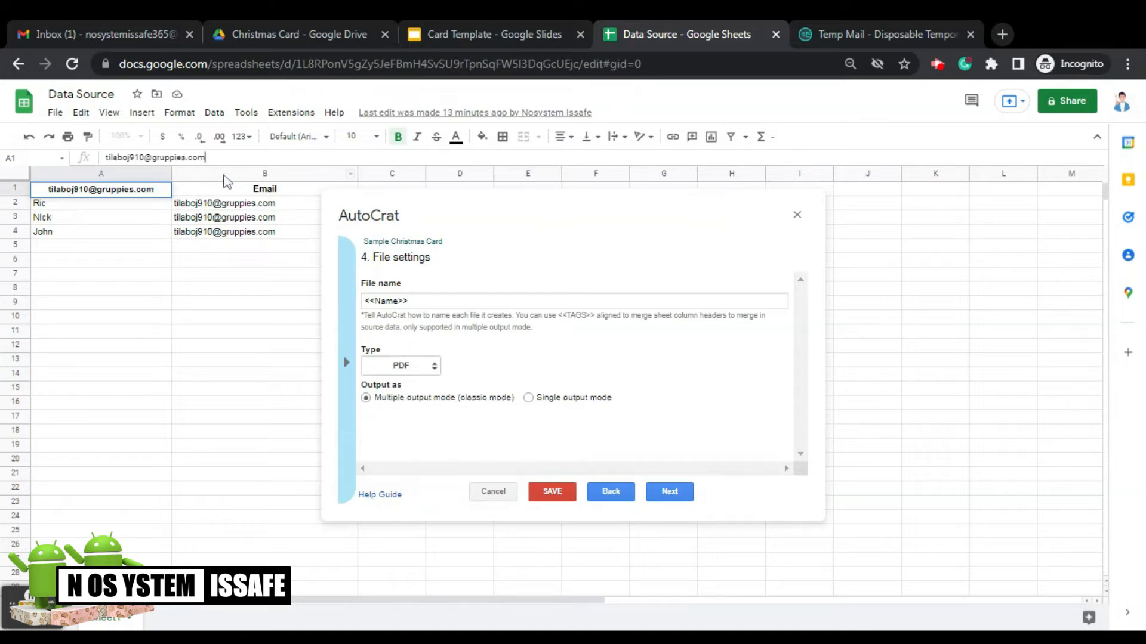
pyautogui.click(223, 318)
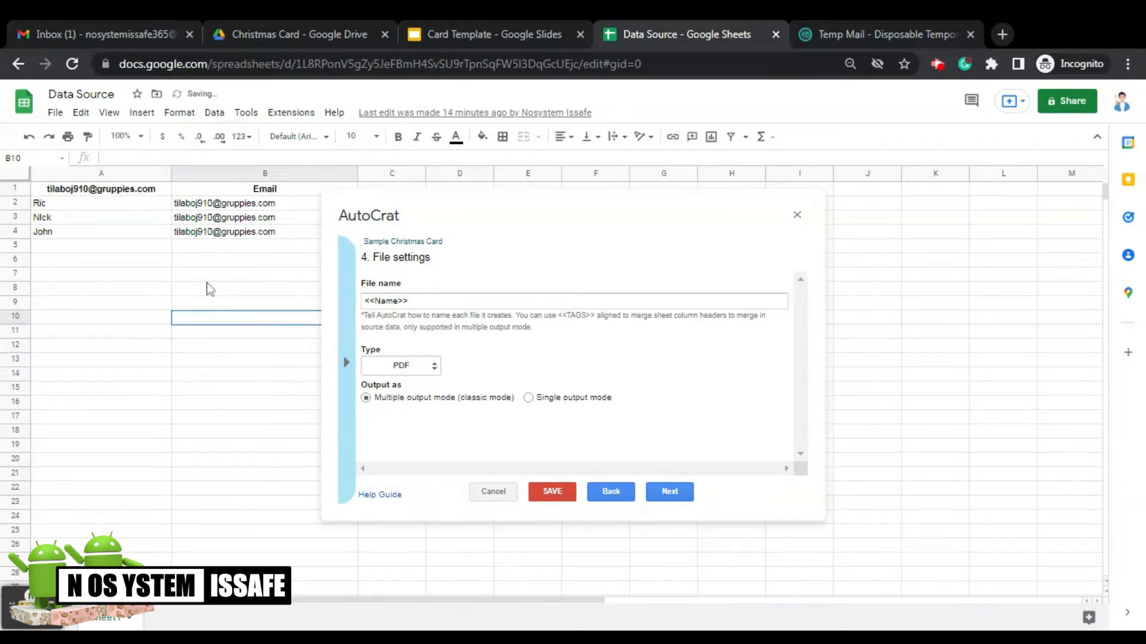
pyautogui.hotkey('ctrl', 'z')
# Re-enter the Name column header inside the output file name tag as <<Name>> and accept the file settings
pyautogui.click(179, 158)
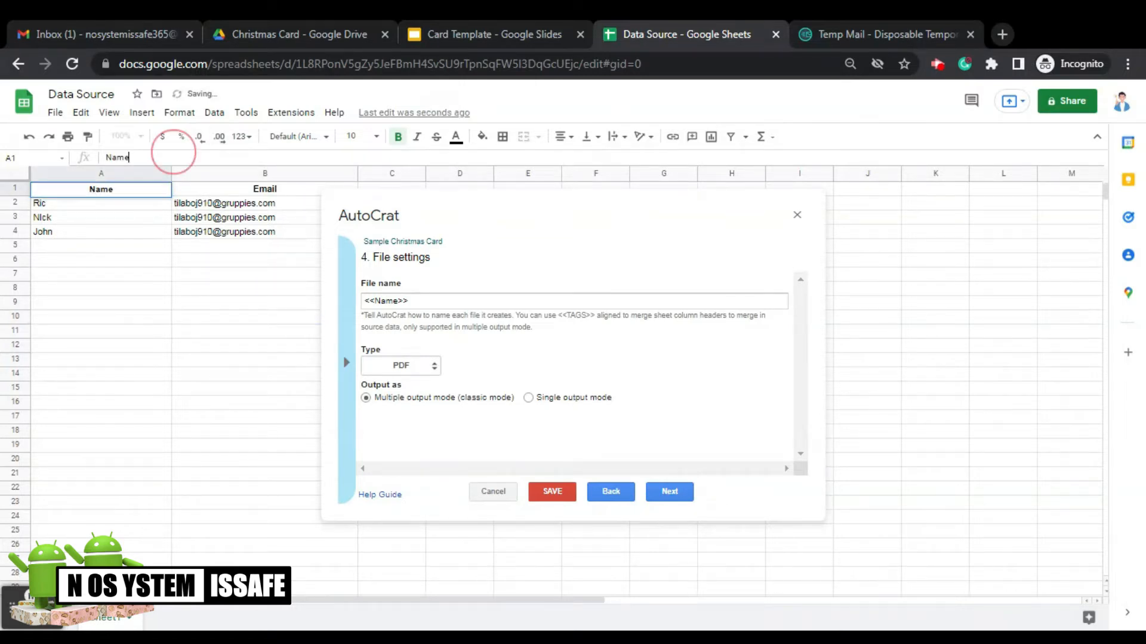
pyautogui.hotkey('ctrl', 'a')
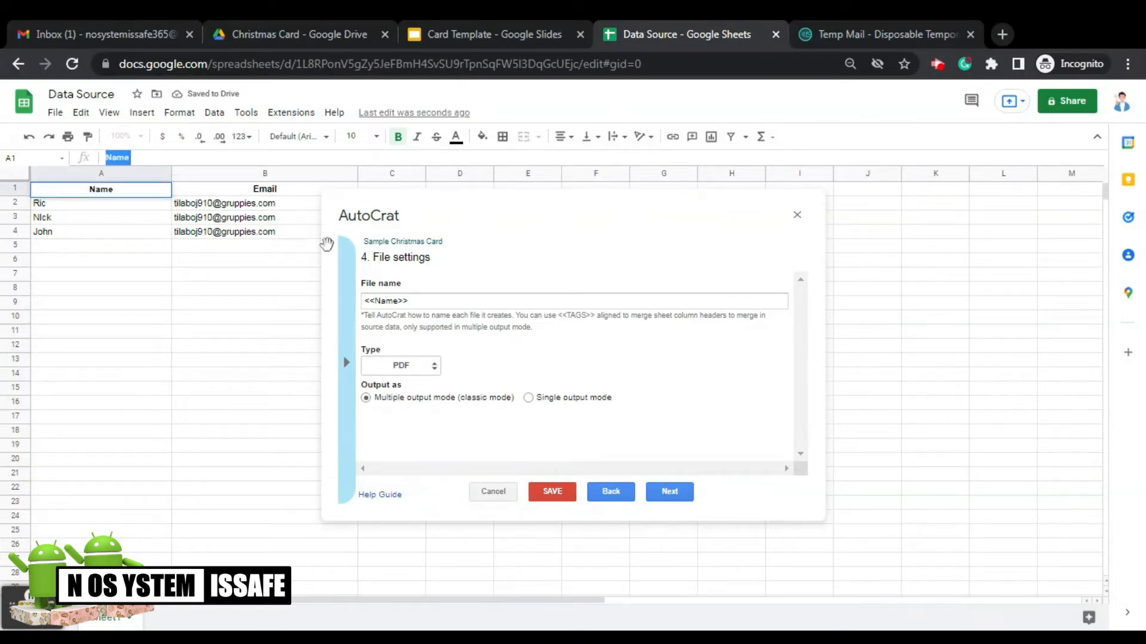
pyautogui.click(394, 300)
pyautogui.press('BackSpace')
pyautogui.press('BackSpace')
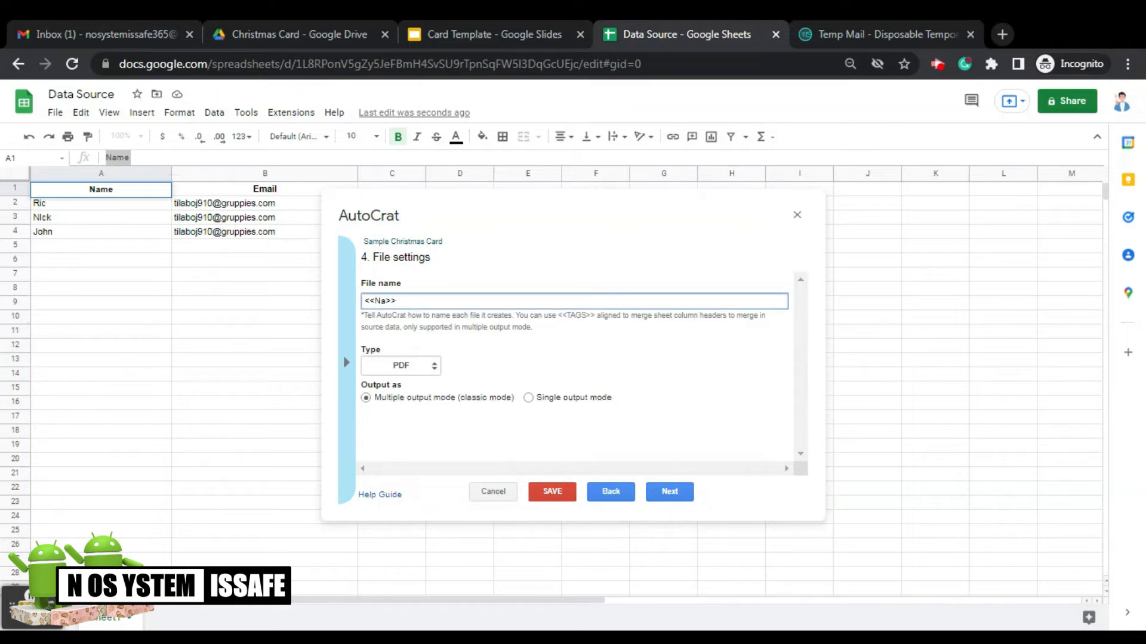
pyautogui.press('BackSpace')
pyautogui.write('Name')
pyautogui.click(671, 491)
# Replace the Christmas Card destination folder with the Sent Files folder, checking the folders in Google Drive
pyautogui.moveTo(686, 305)
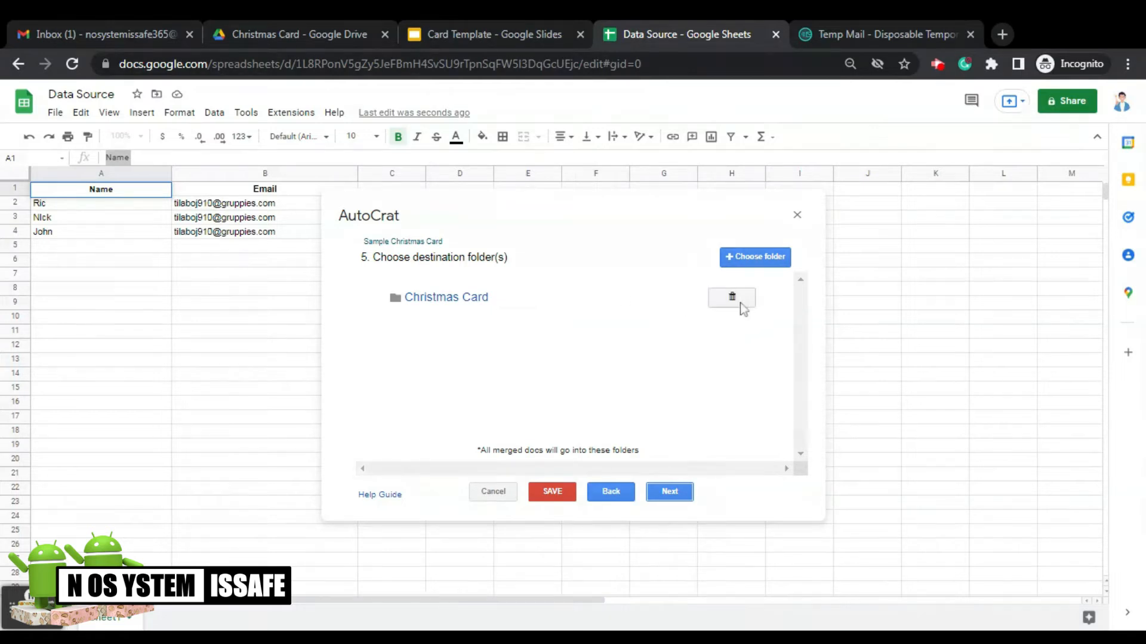
pyautogui.click(301, 23)
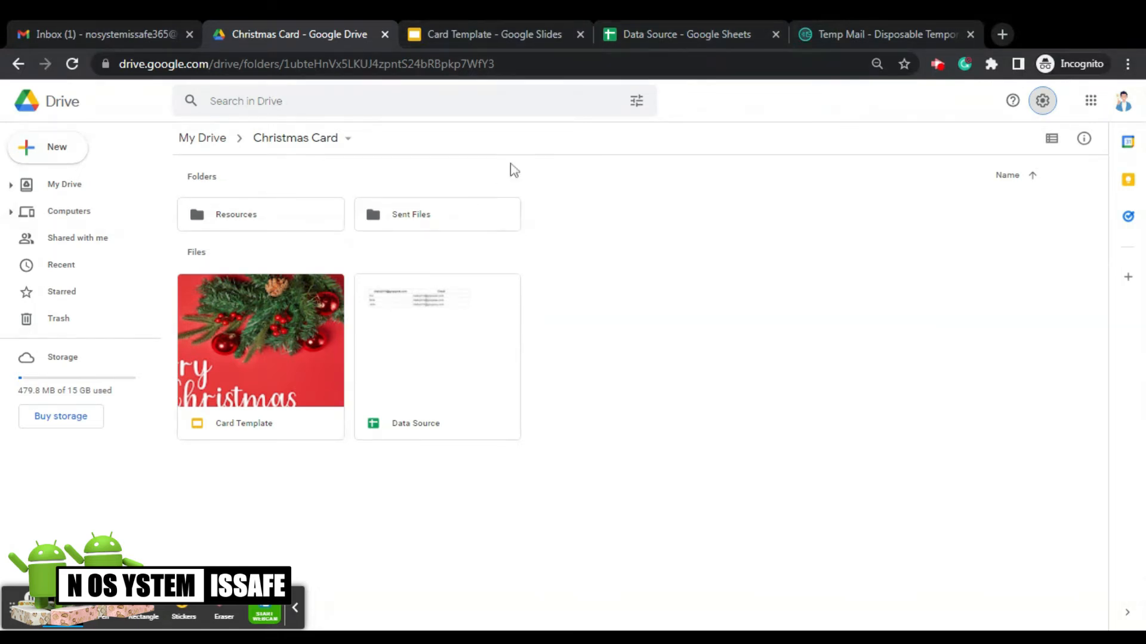
pyautogui.click(636, 33)
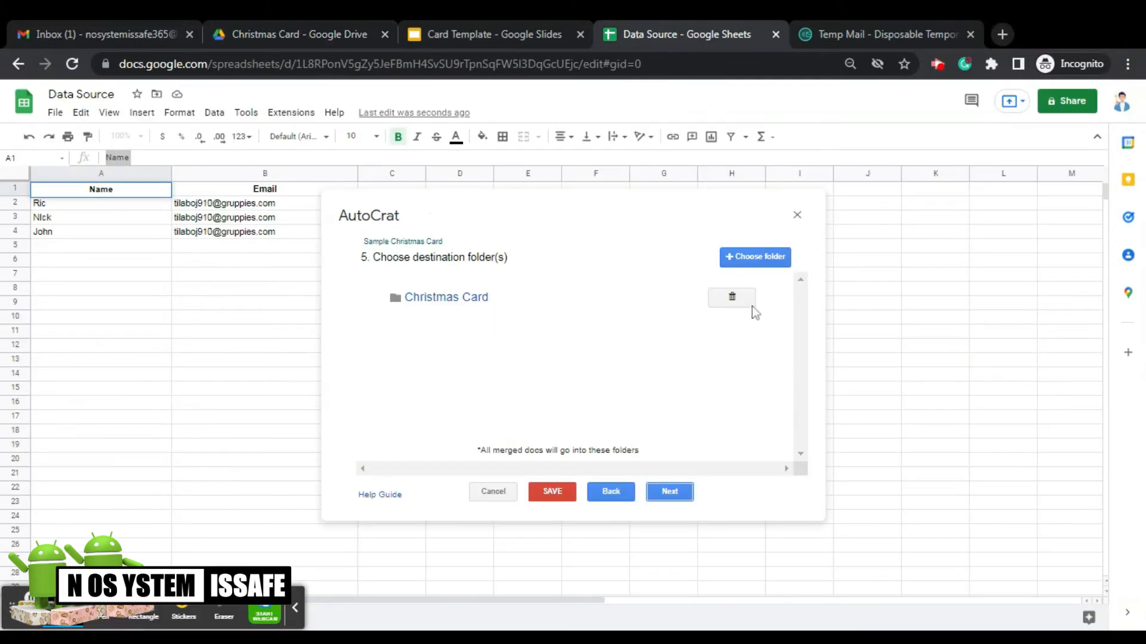
pyautogui.click(744, 297)
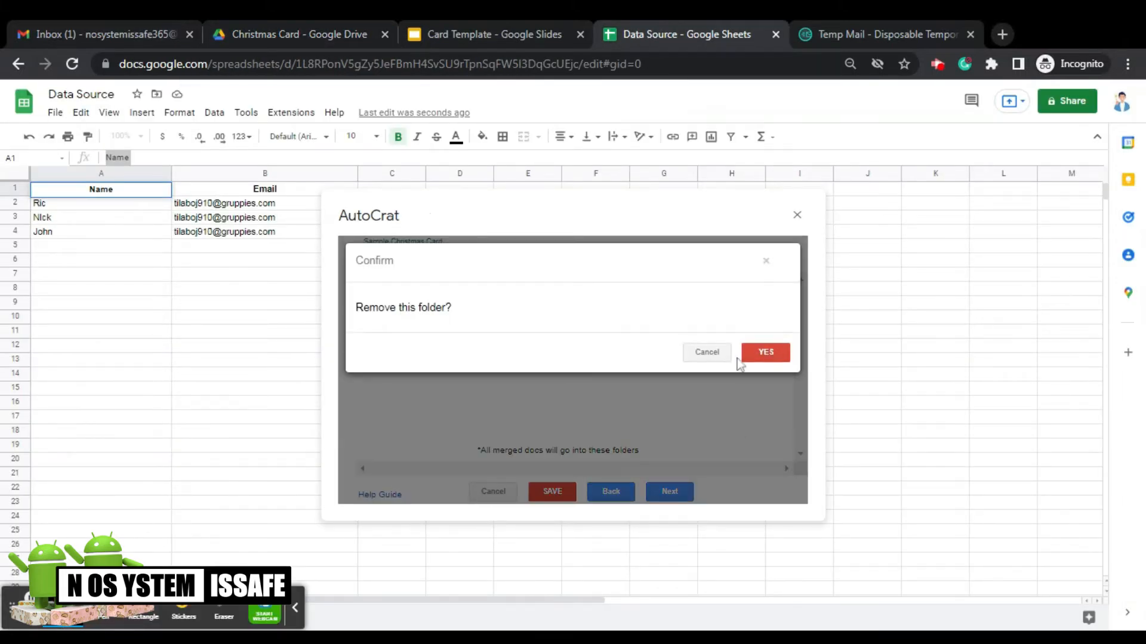
pyautogui.click(747, 352)
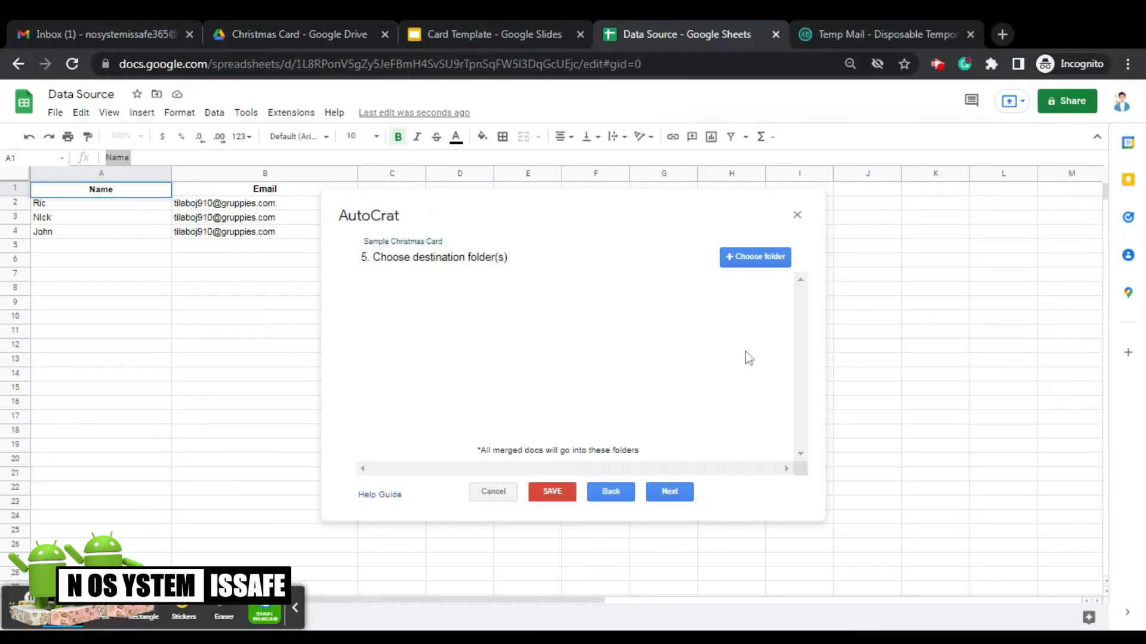
pyautogui.click(743, 260)
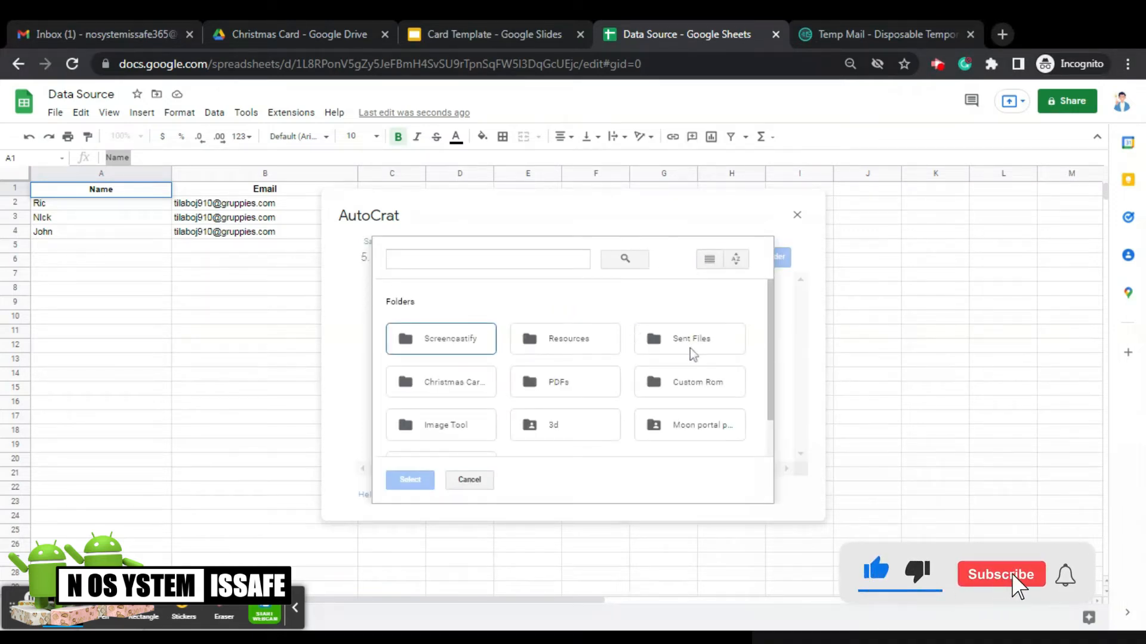
pyautogui.click(654, 344)
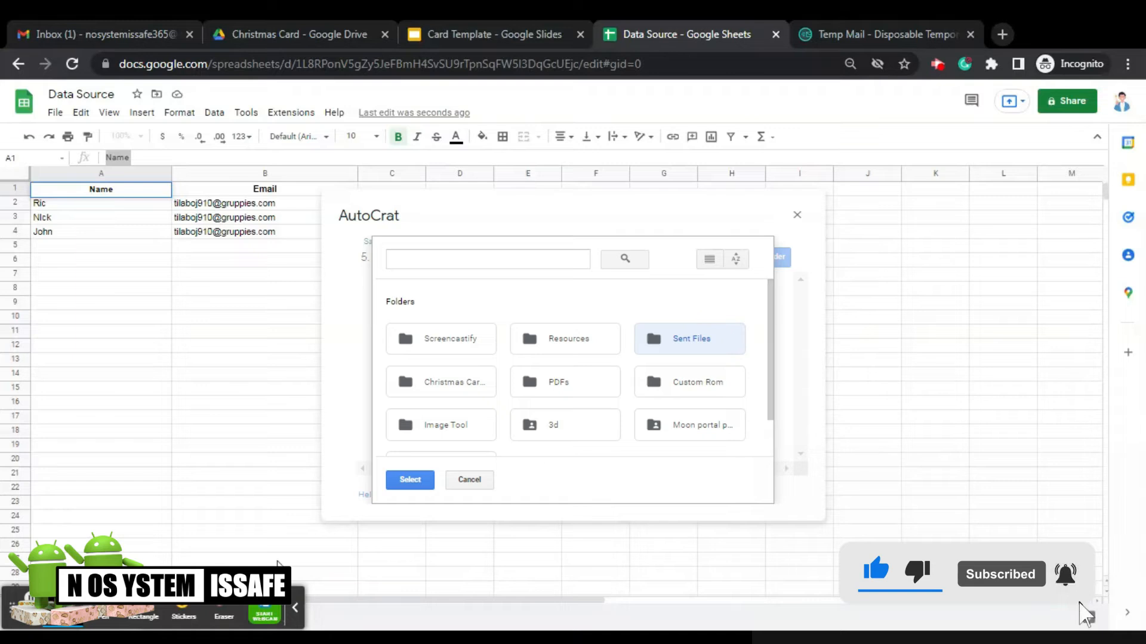
pyautogui.click(409, 481)
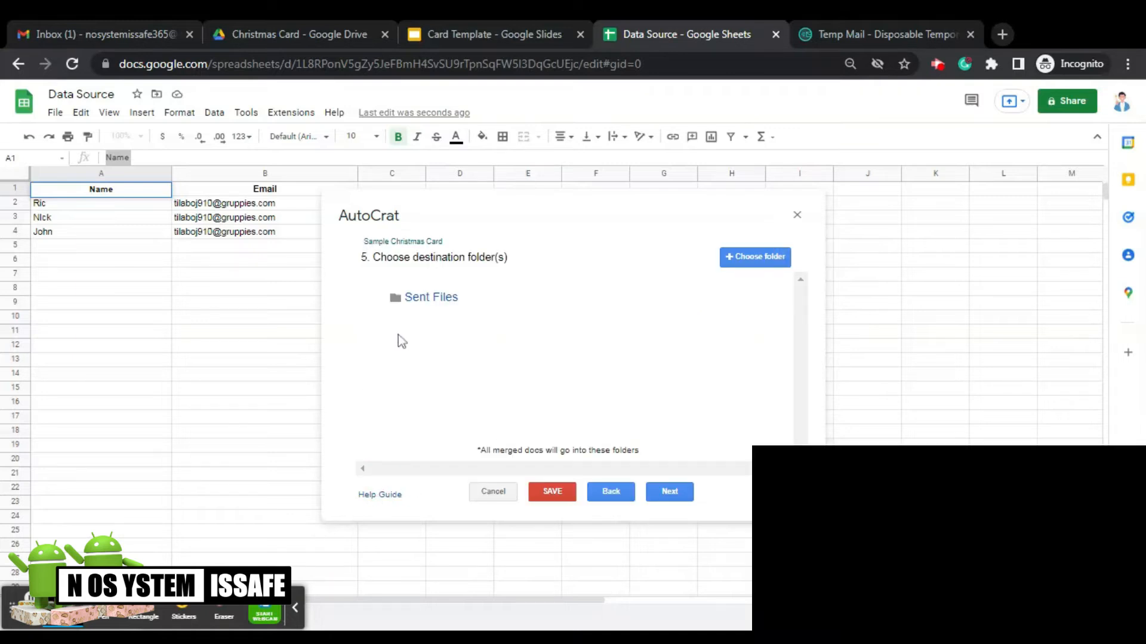
pyautogui.moveTo(387, 298)
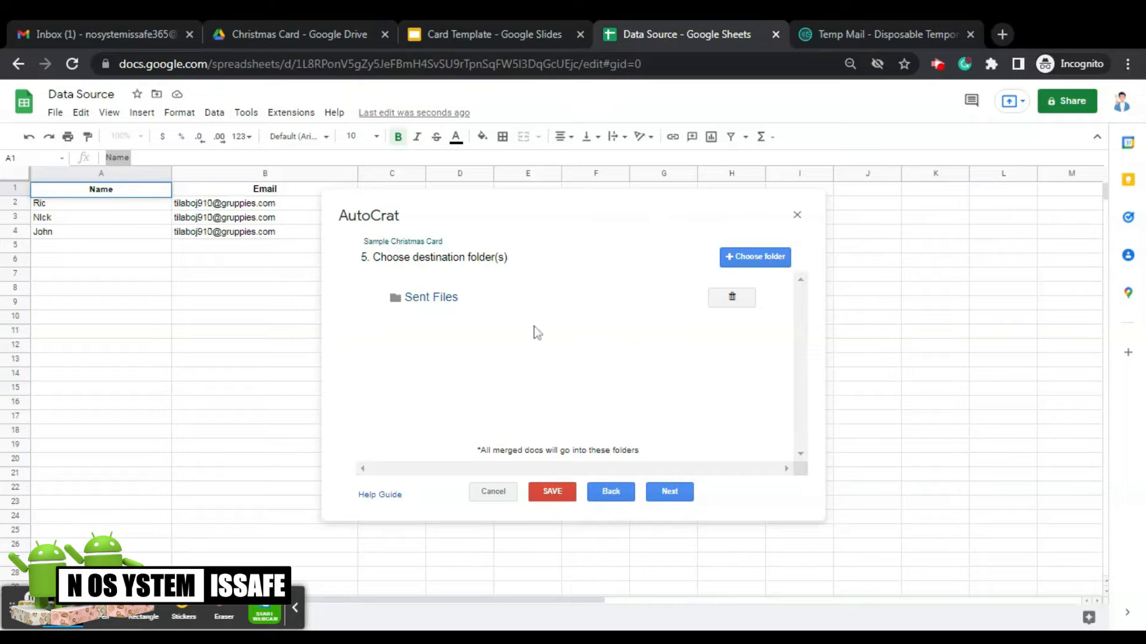
pyautogui.click(667, 498)
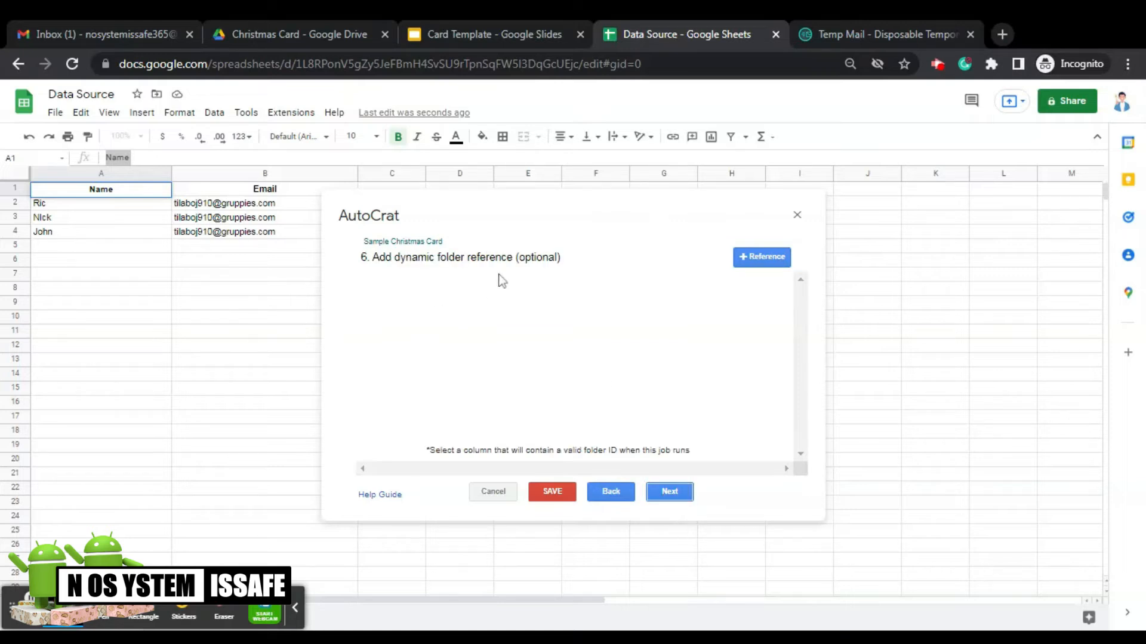
# Skip the optional dynamic folder reference and merge condition, and turn on document sharing for the merge job
pyautogui.click(674, 499)
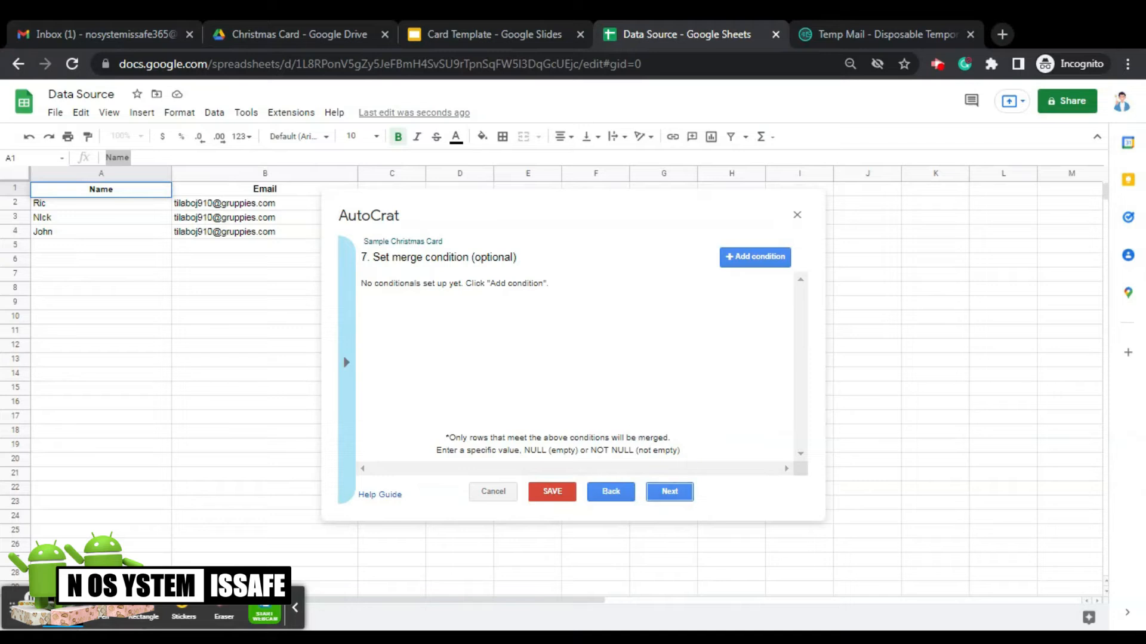
pyautogui.click(672, 491)
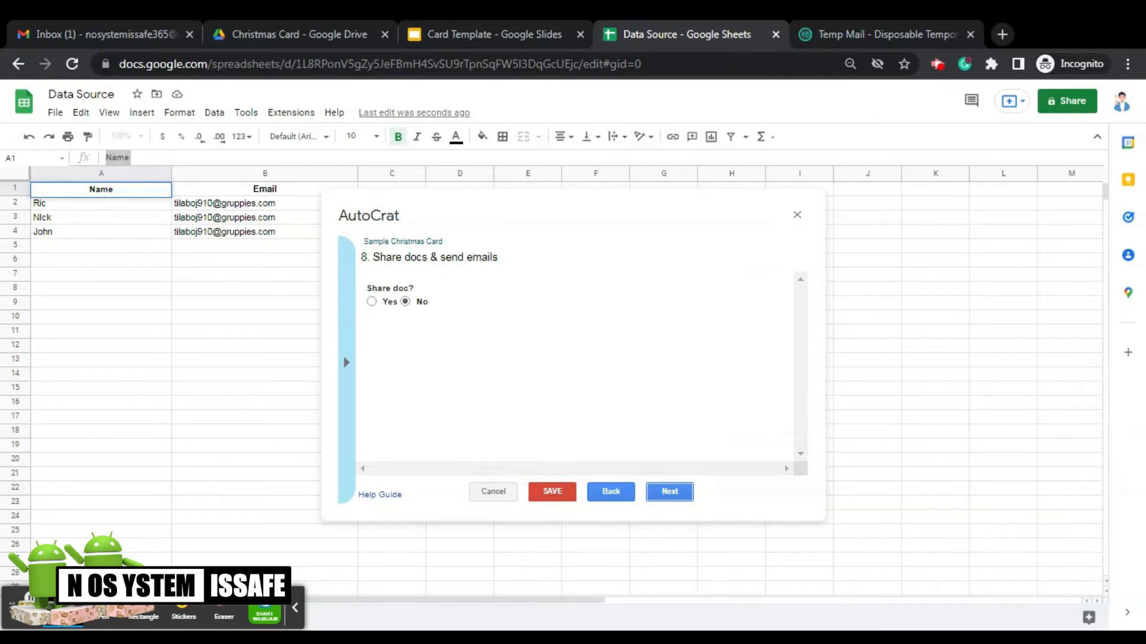
pyautogui.click(371, 302)
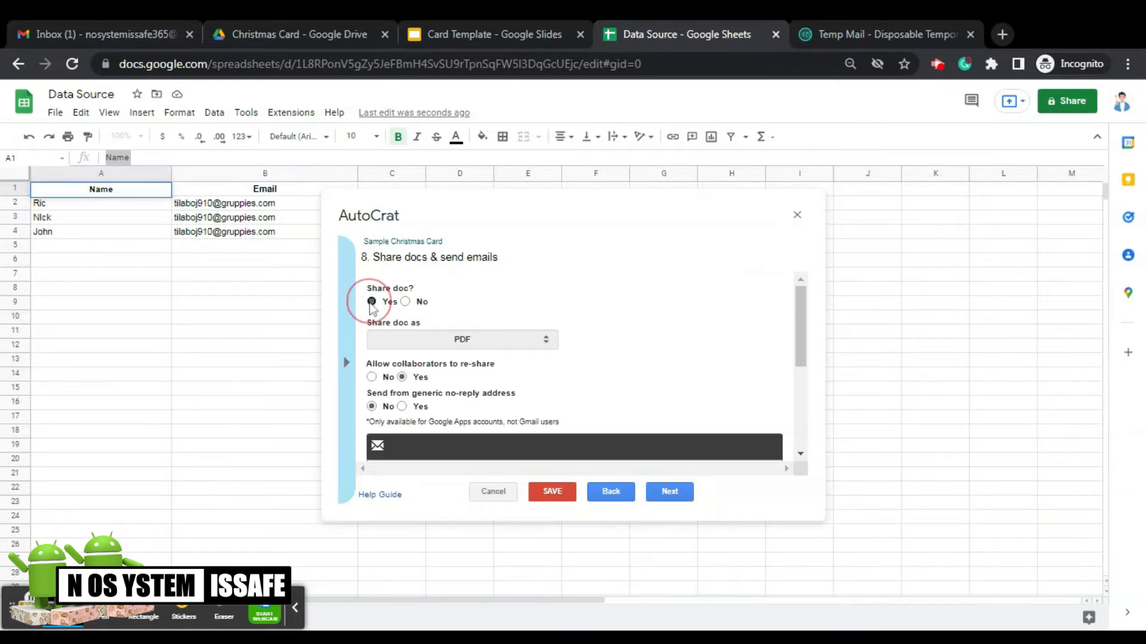
# Address the merge email to the <<Email>> tag, copying the header text from the sheet's Email column
pyautogui.click(796, 334)
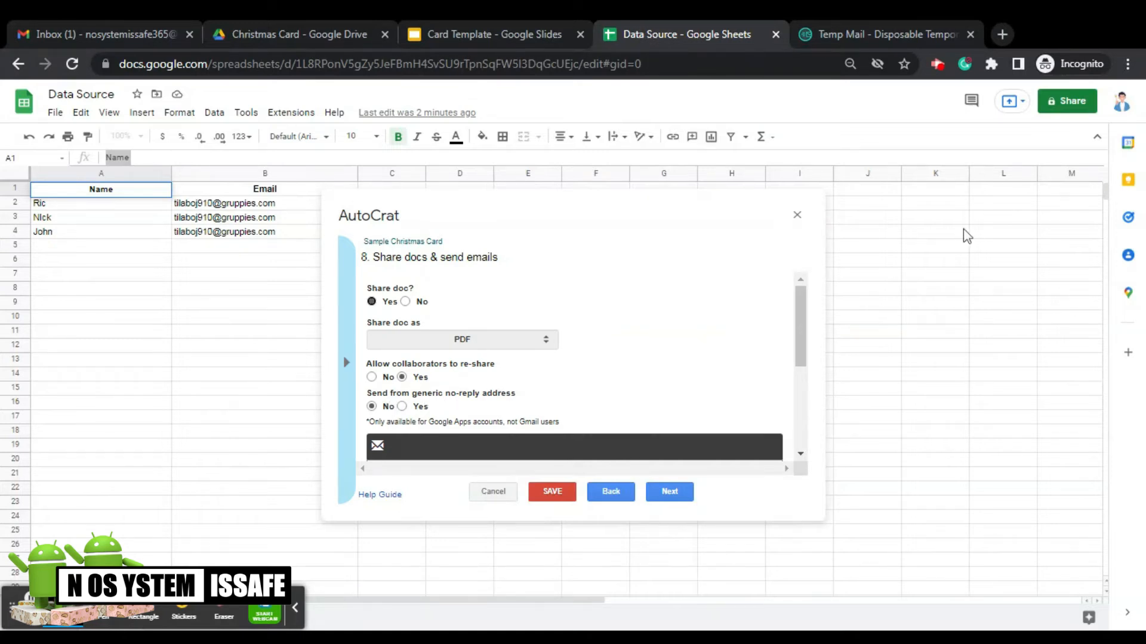
pyautogui.moveTo(812, 328); pyautogui.dragTo(810, 361)
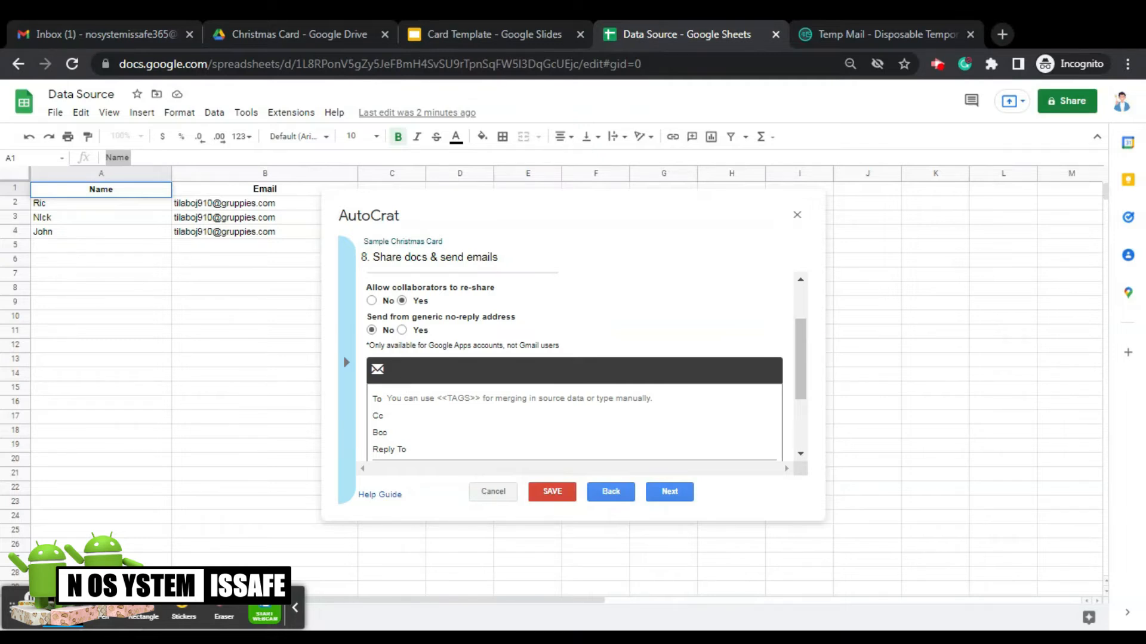
pyautogui.click(478, 399)
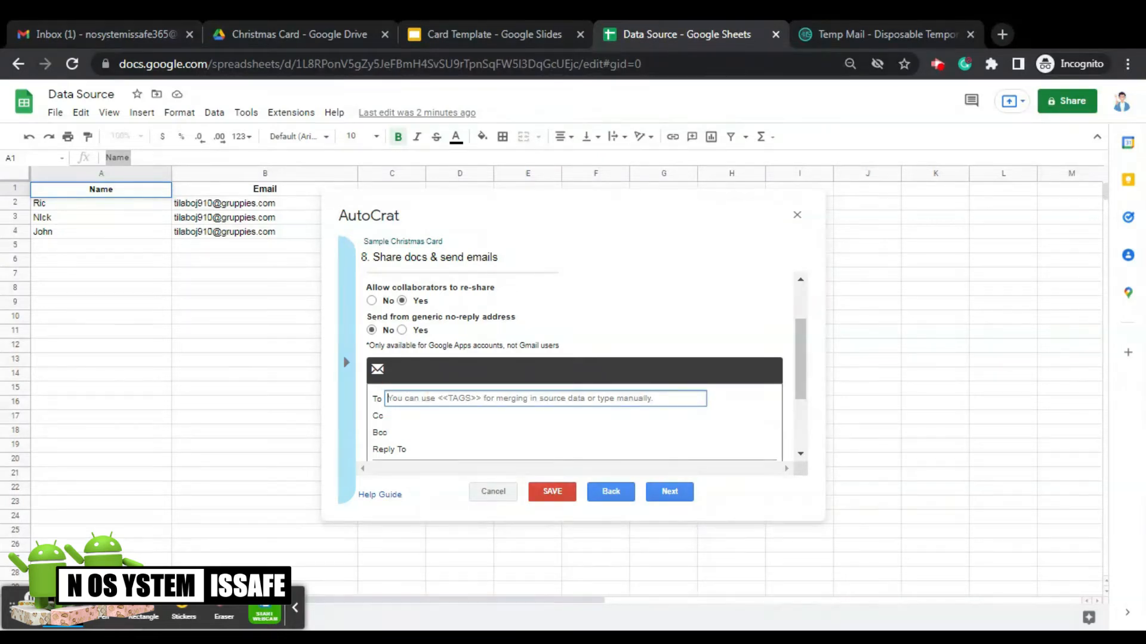
pyautogui.write('<')
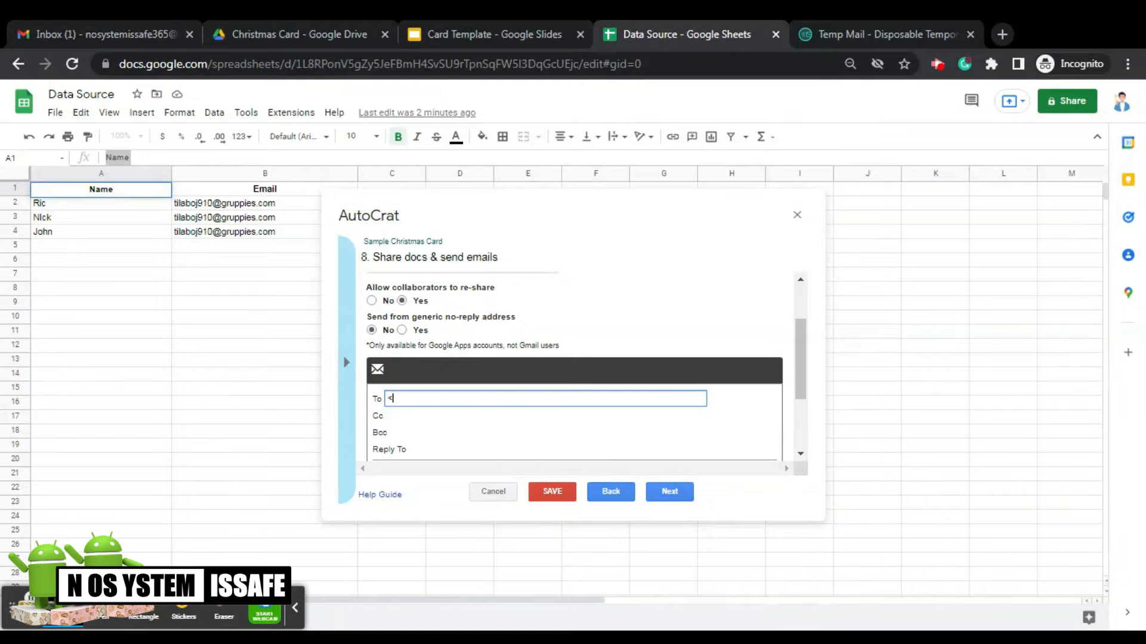
pyautogui.write('<>>')
pyautogui.click(259, 191)
pyautogui.click(253, 156)
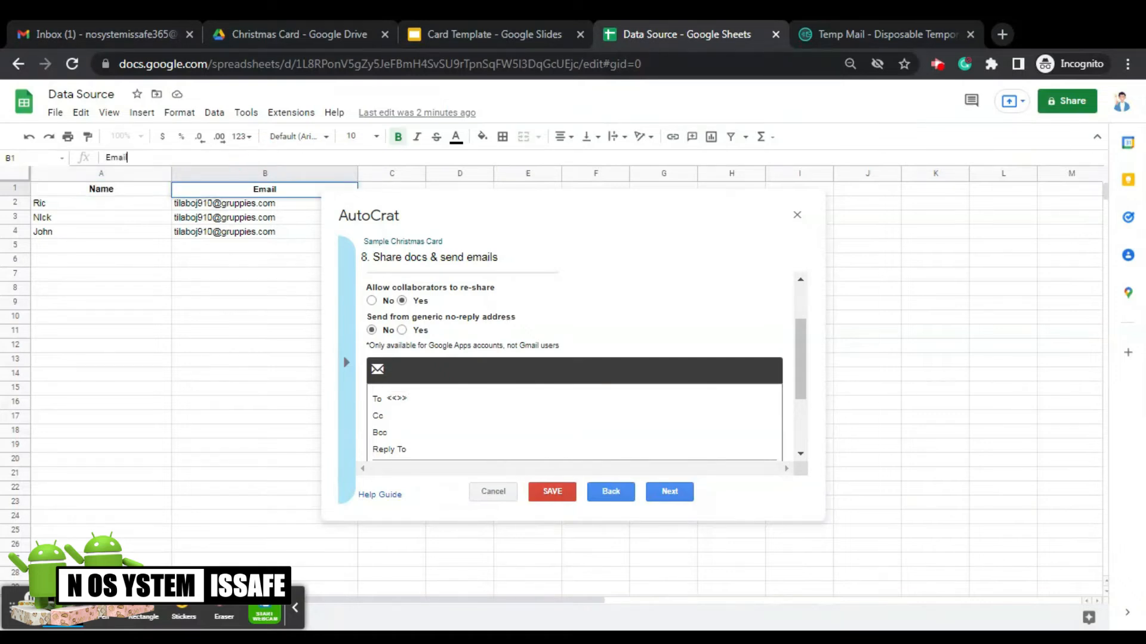
pyautogui.hotkey('ctrl', 'a')
pyautogui.hotkey('ctrl', 'c')
pyautogui.click(398, 398)
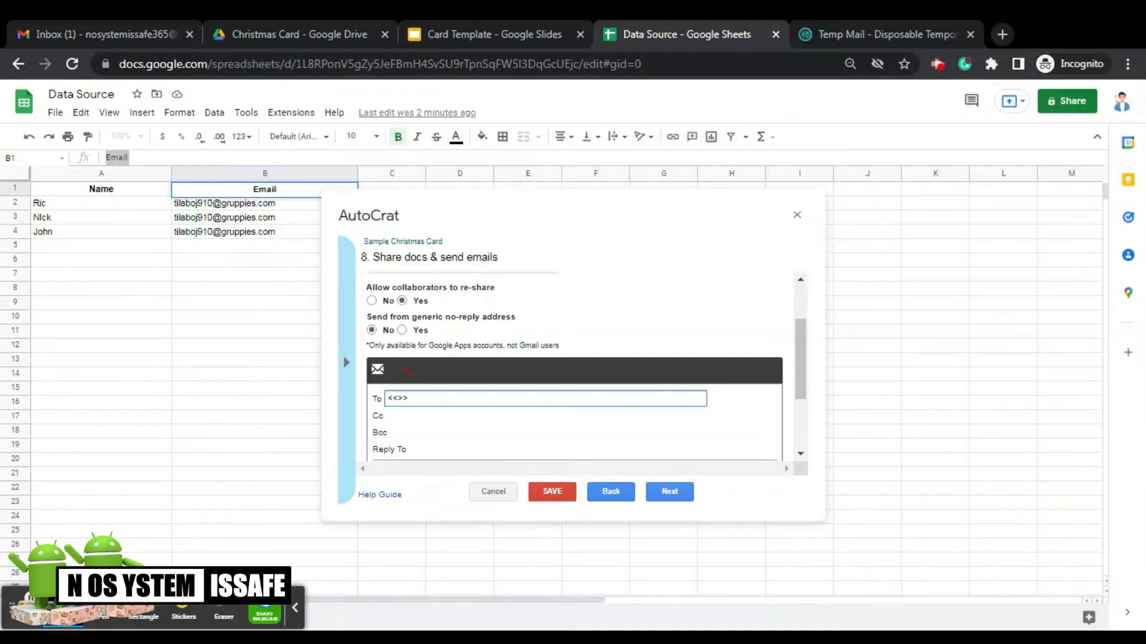
pyautogui.hotkey('ctrl', 'v')
# Set the merge email's subject to "Sample Christmas Card"
pyautogui.moveTo(800, 351); pyautogui.dragTo(795, 381)
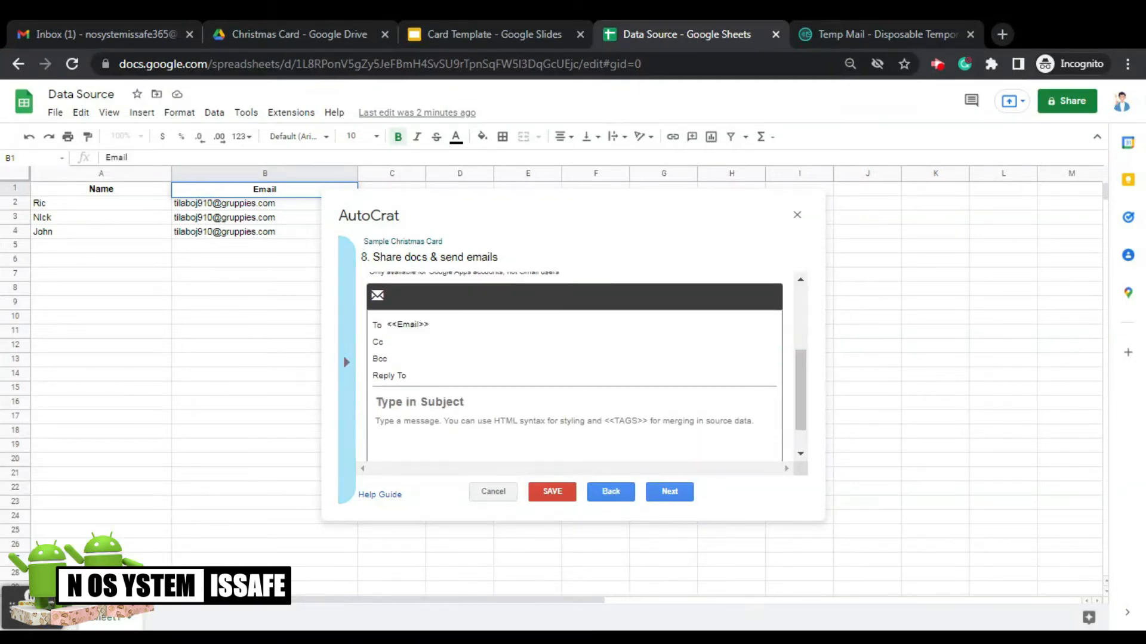
pyautogui.click(385, 402)
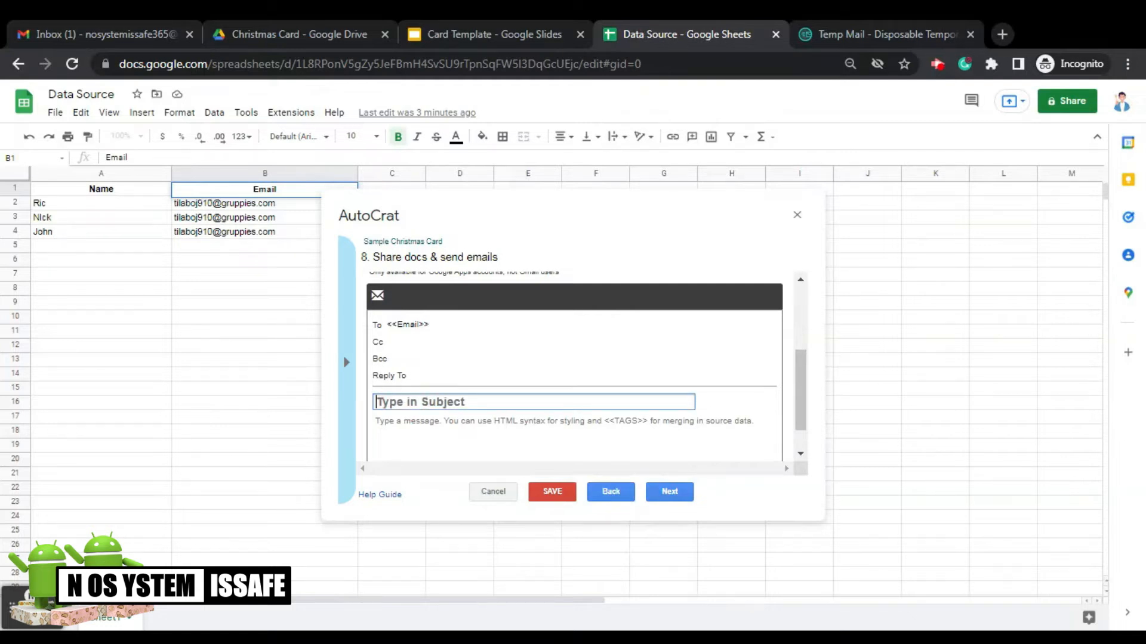
pyautogui.write('Sample Christmas Car')
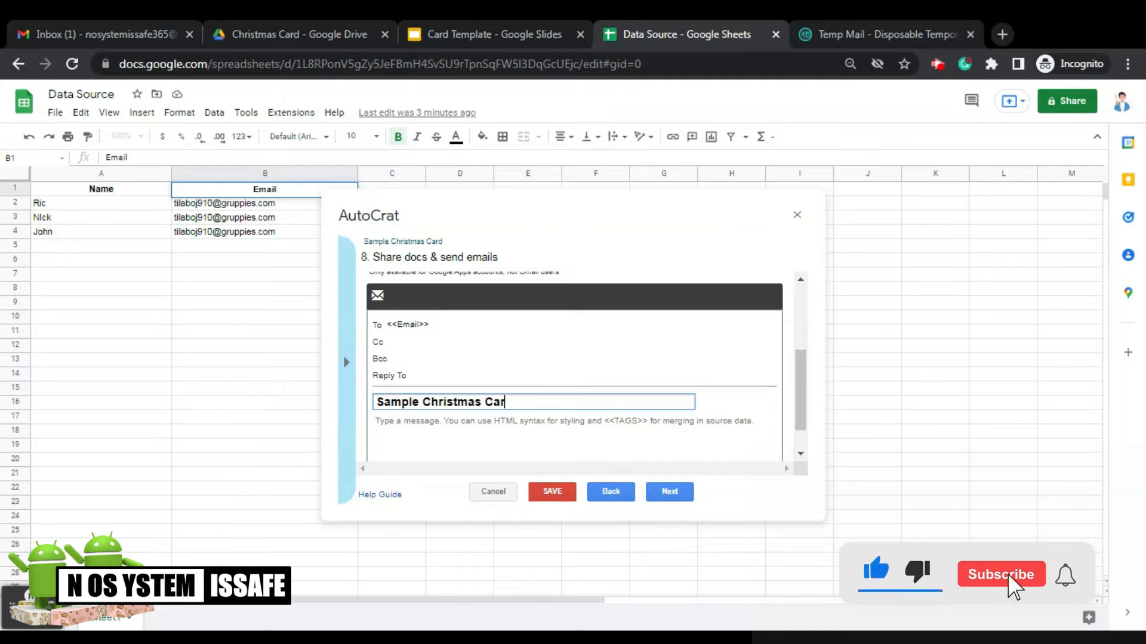
pyautogui.write('d')
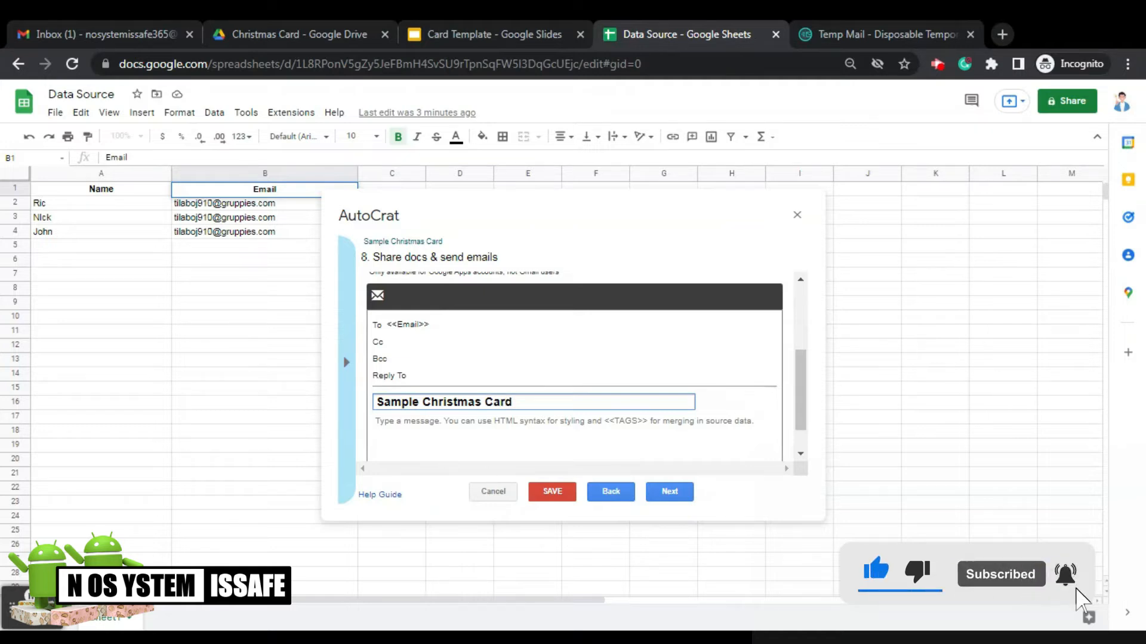
# Write the email message with the greeting "Hello <<Name>>" and "Merry Christmas!!" in a separate paragraph below it
pyautogui.moveTo(799, 399); pyautogui.dragTo(801, 404)
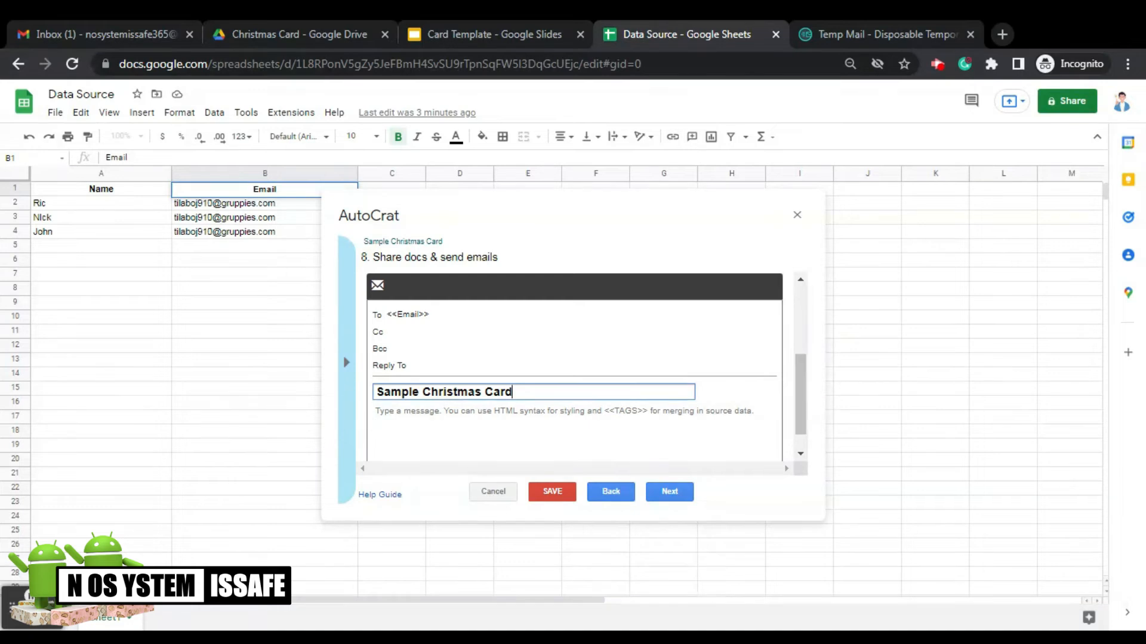
pyautogui.click(443, 413)
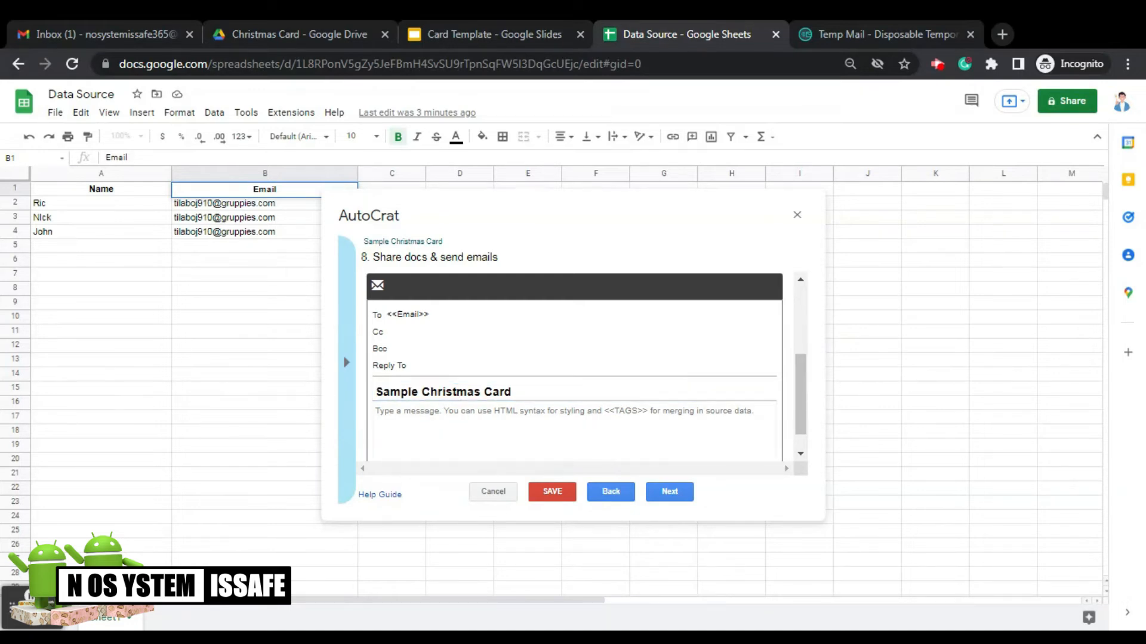
pyautogui.write('Hello ')
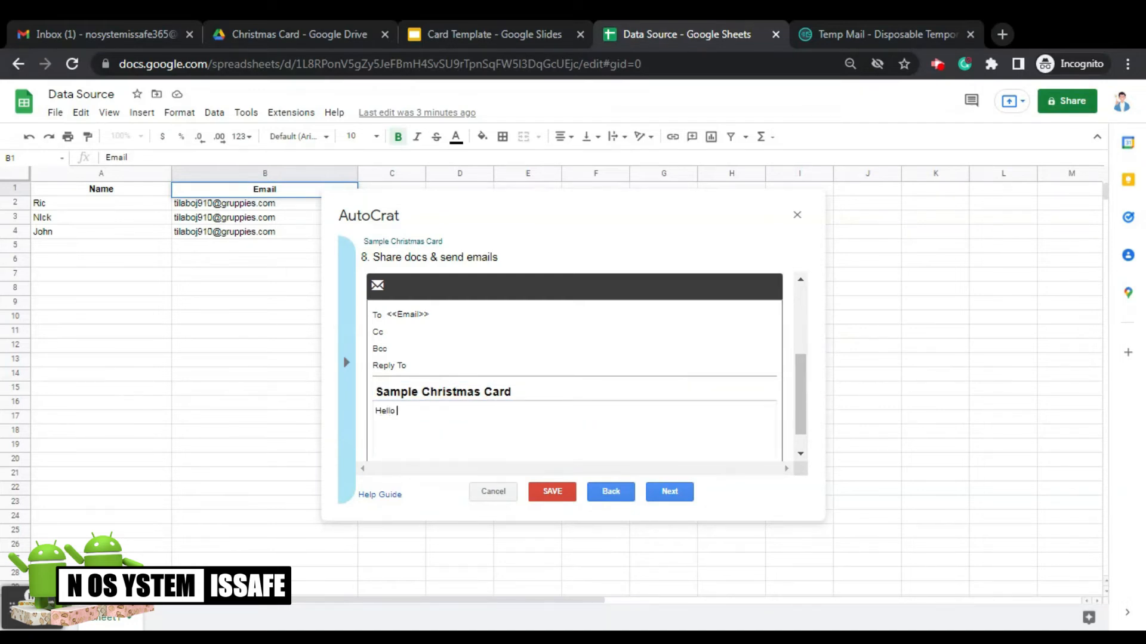
pyautogui.write('<<Name')
pyautogui.write('>>')
pyautogui.write('Merry')
pyautogui.write(' Chr')
pyautogui.write('its')
pyautogui.write('tmas')
pyautogui.write('!!')
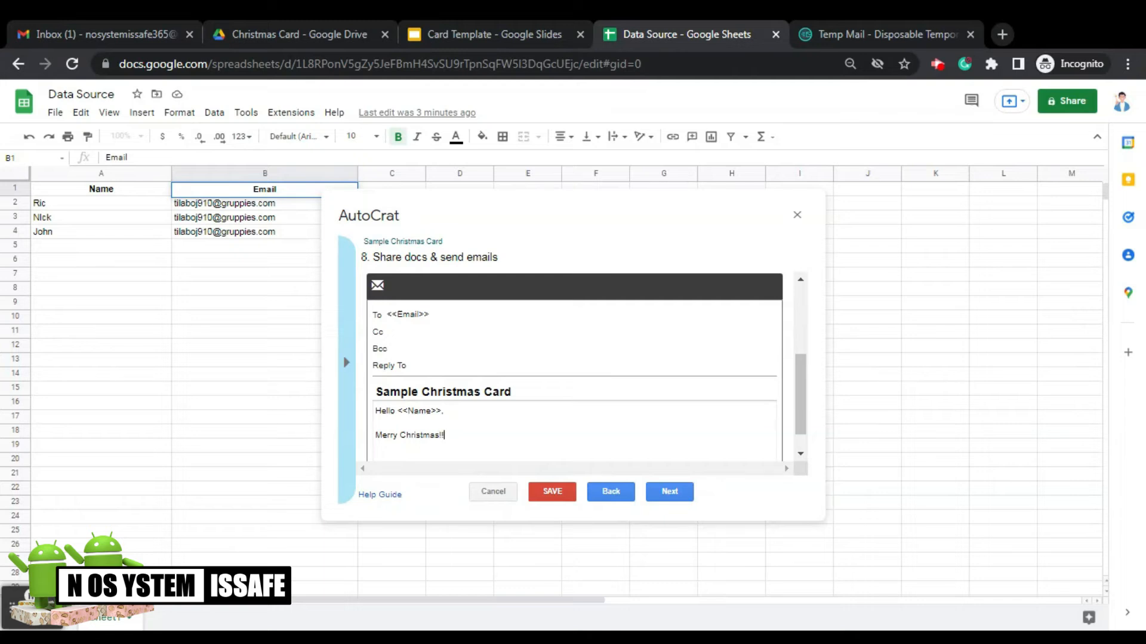
# Proceed to the job triggers, turn on the form trigger and confirm enabling triggers for the project
pyautogui.moveTo(805, 388); pyautogui.dragTo(805, 392)
pyautogui.click(670, 492)
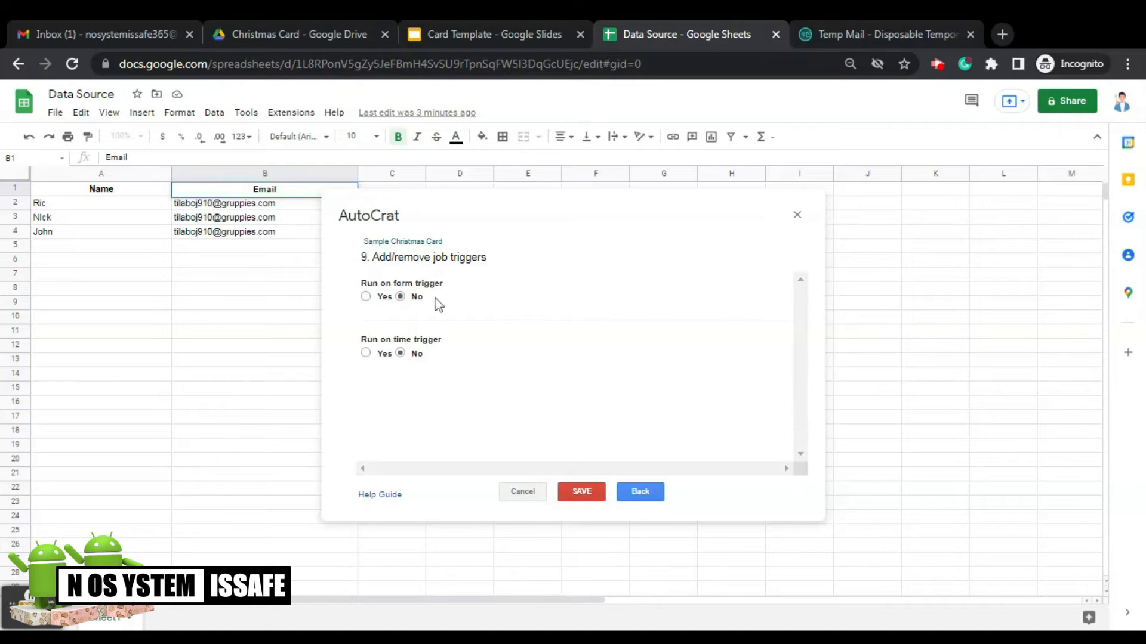
pyautogui.click(365, 297)
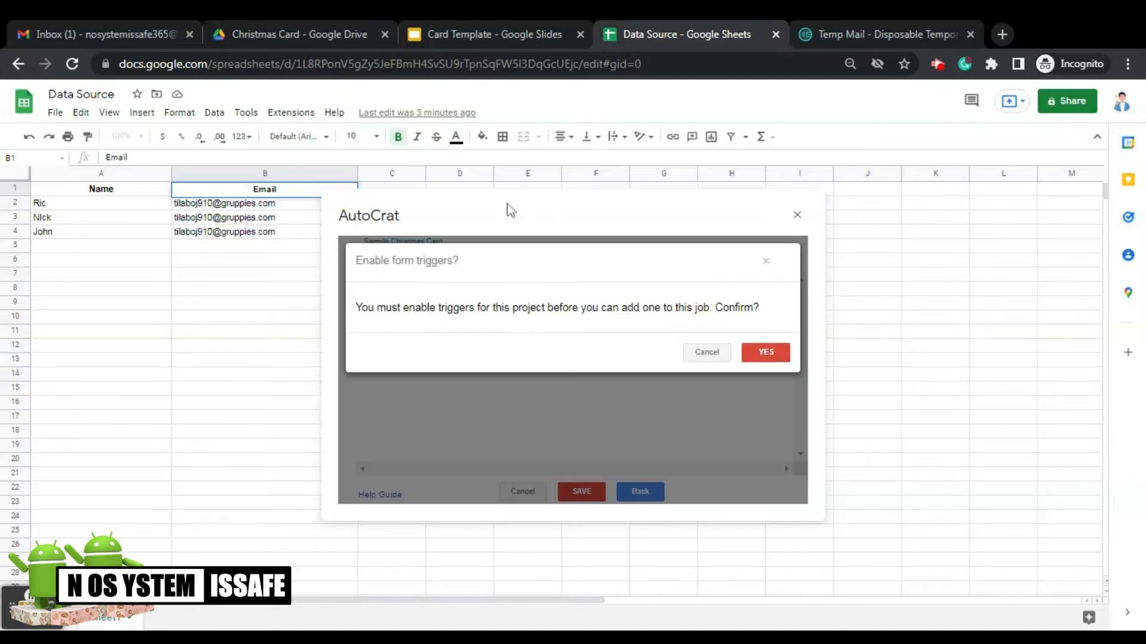
pyautogui.click(764, 354)
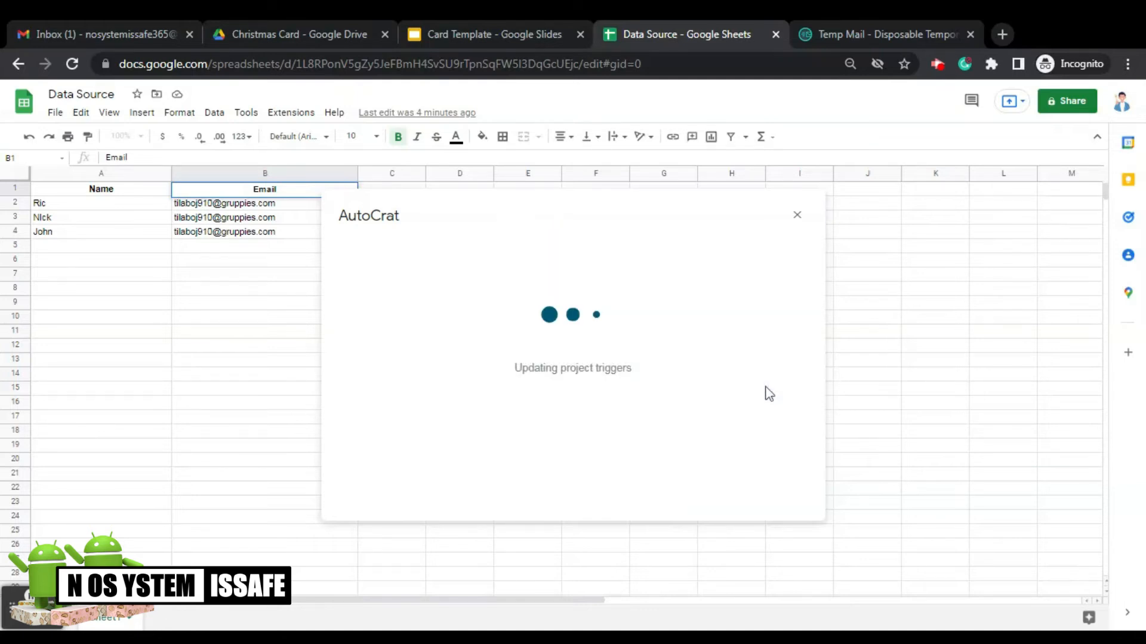
# Set the form trigger back to No, save the merge job and close AutoCrat
pyautogui.doubleClick(450, 235)
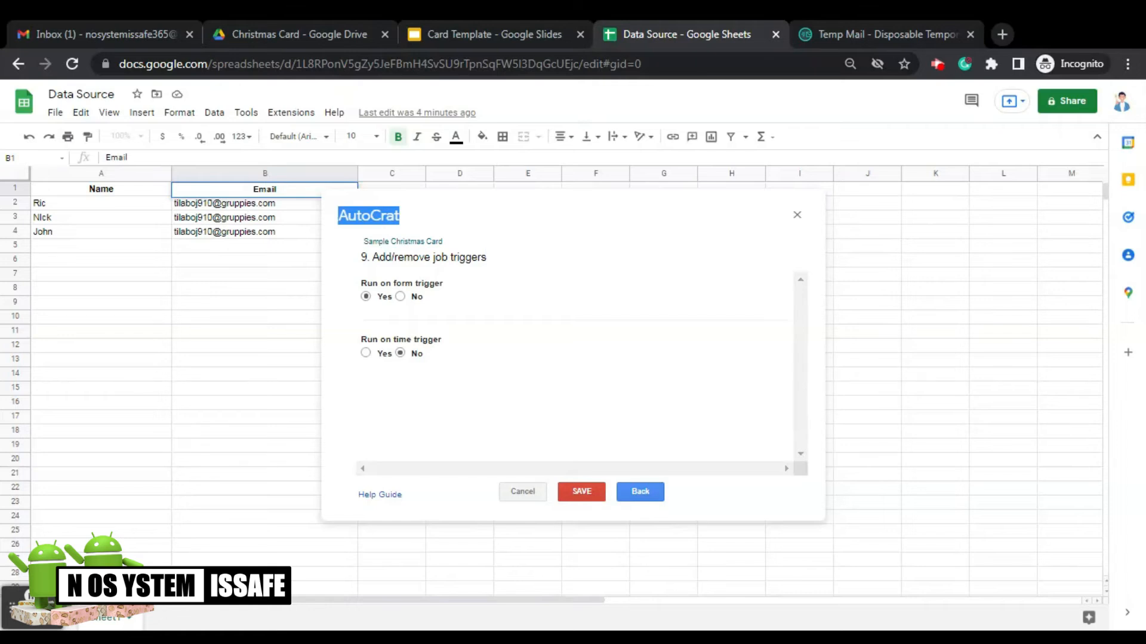
pyautogui.click(399, 297)
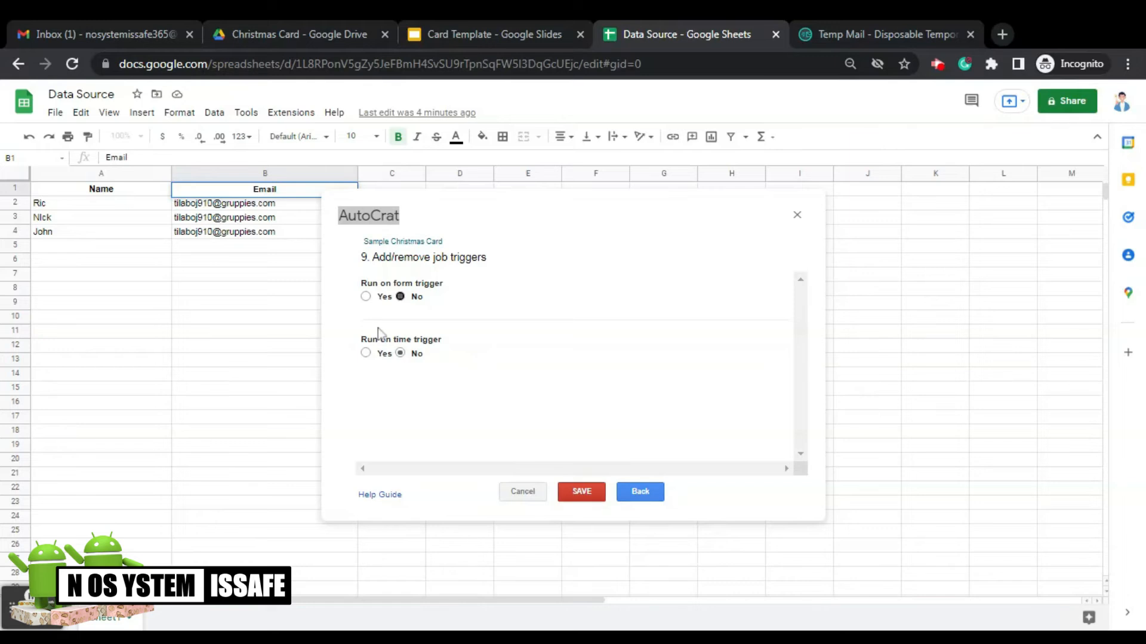
pyautogui.click(582, 493)
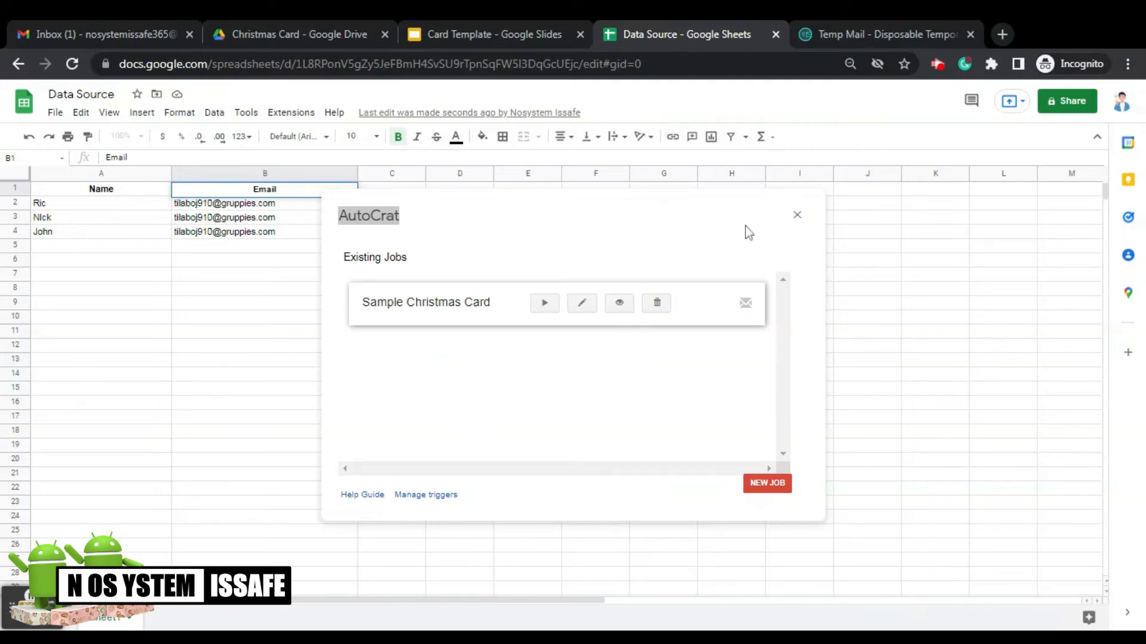
pyautogui.click(797, 216)
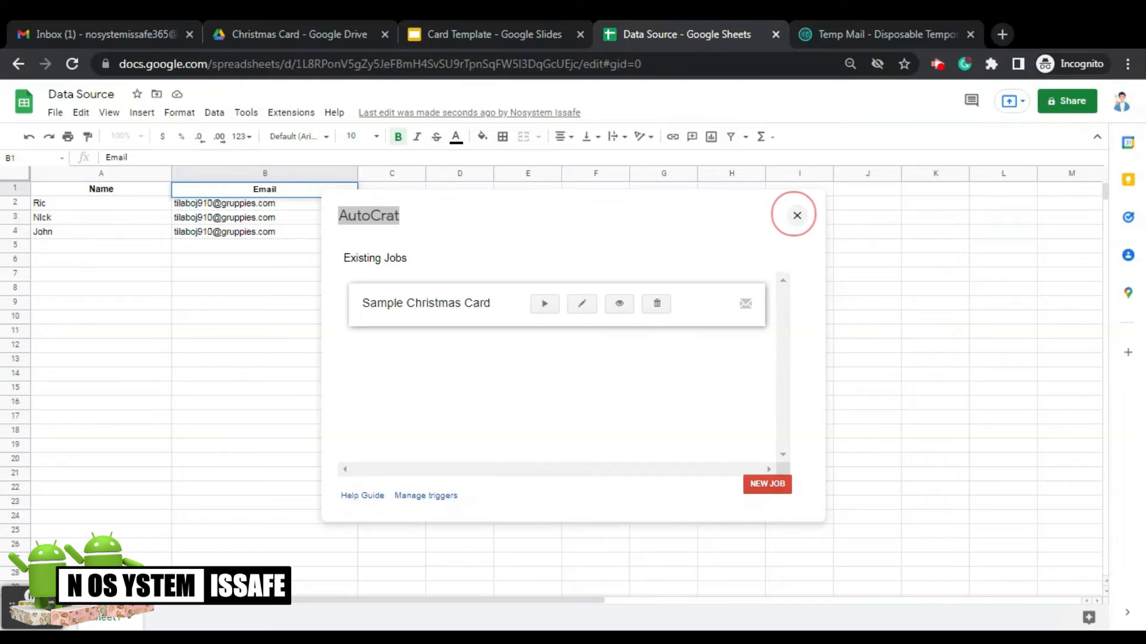
pyautogui.click(779, 221)
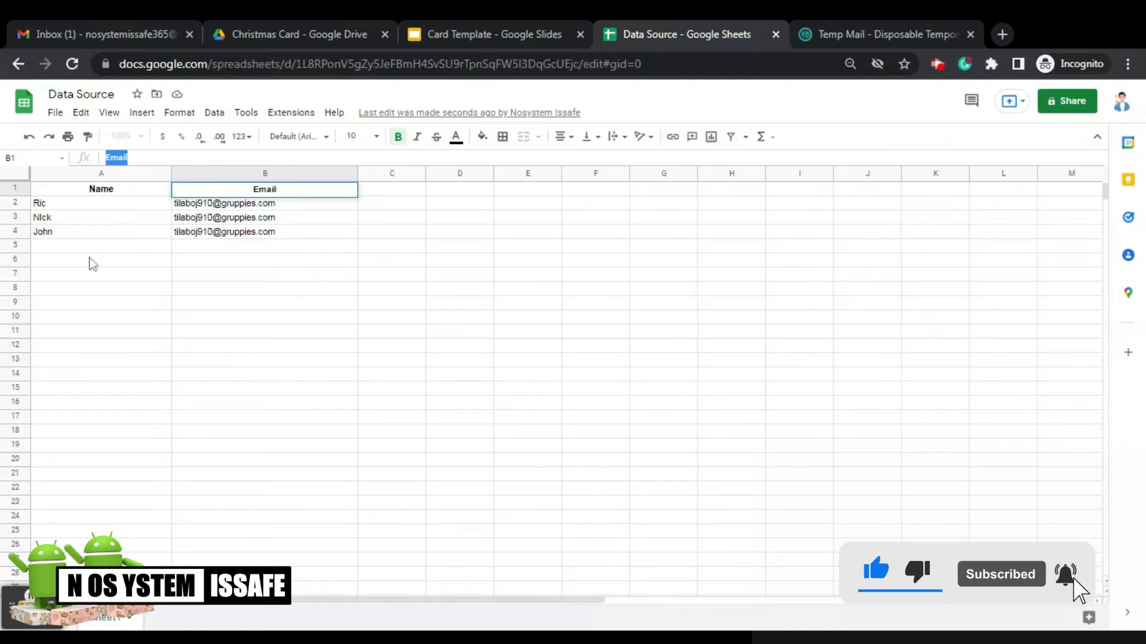
# Add another recipient in row 5, entering the first name in A5 and filling the email address down from B4
pyautogui.click(70, 245)
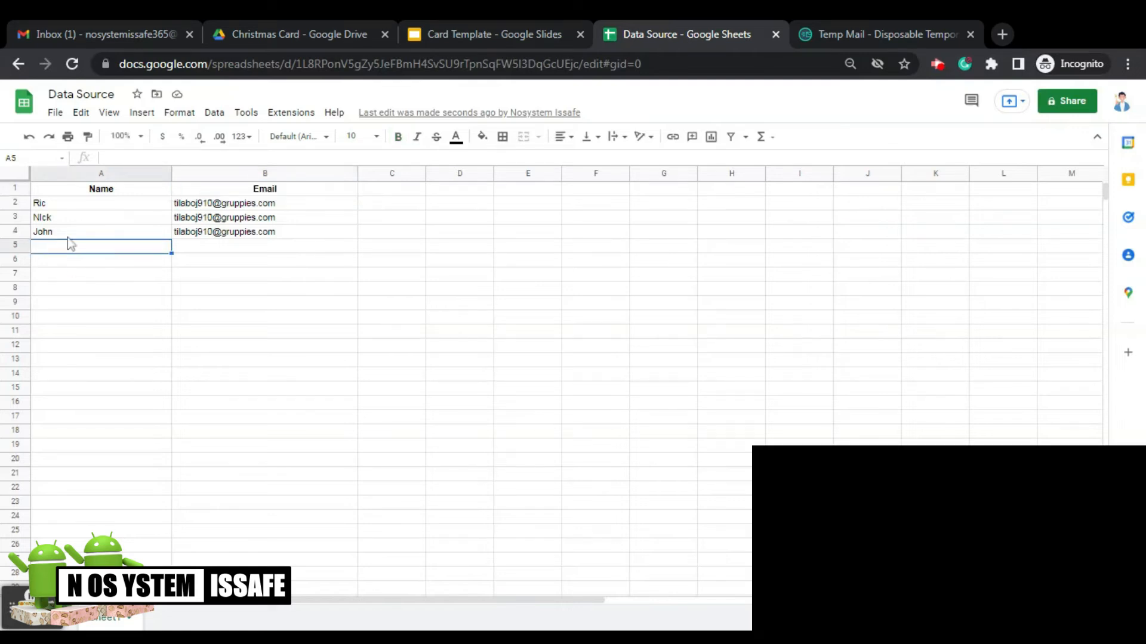
pyautogui.write('Kristof')
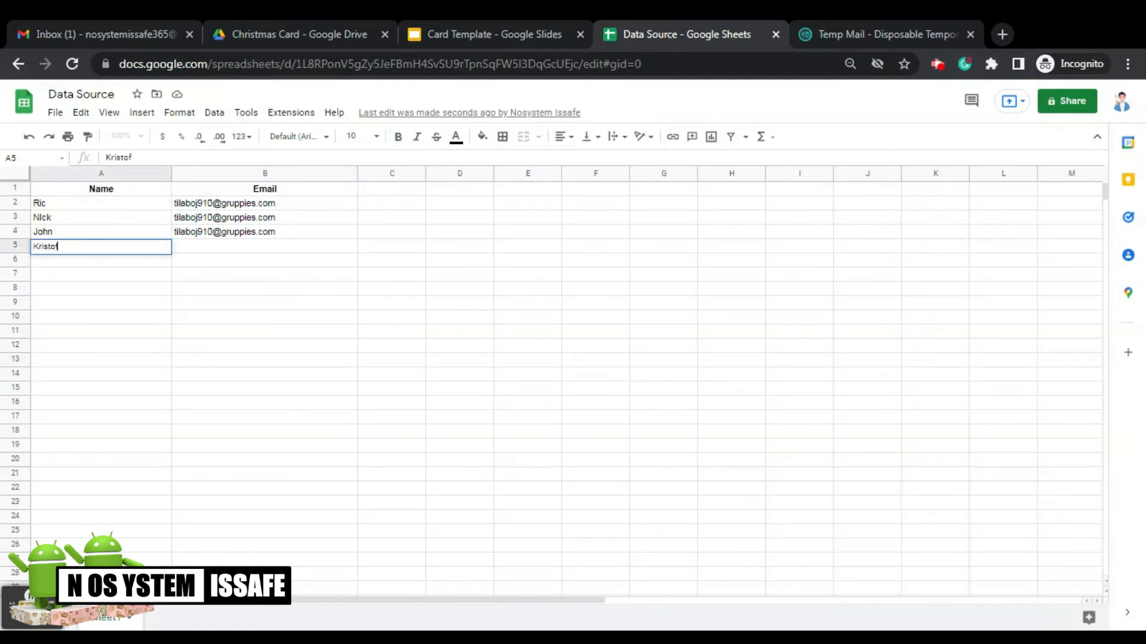
pyautogui.click(263, 232)
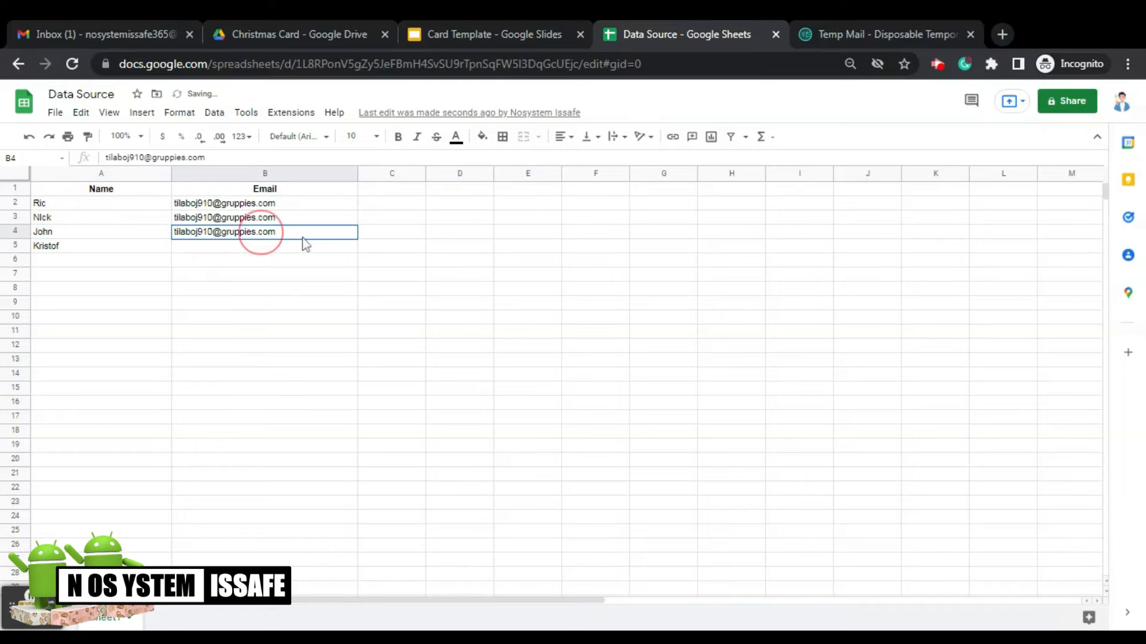
pyautogui.moveTo(357, 238); pyautogui.dragTo(358, 250)
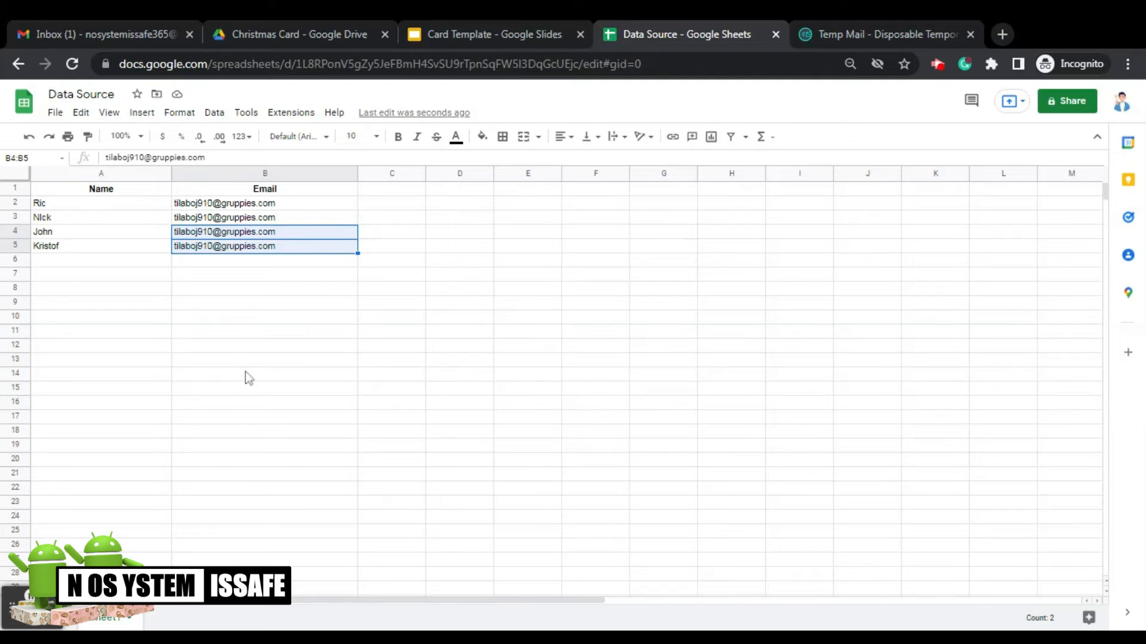
# Reopen Autocrat, run the Sample Christmas Card merge job and close the add-on once the merge has finished
pyautogui.click(296, 119)
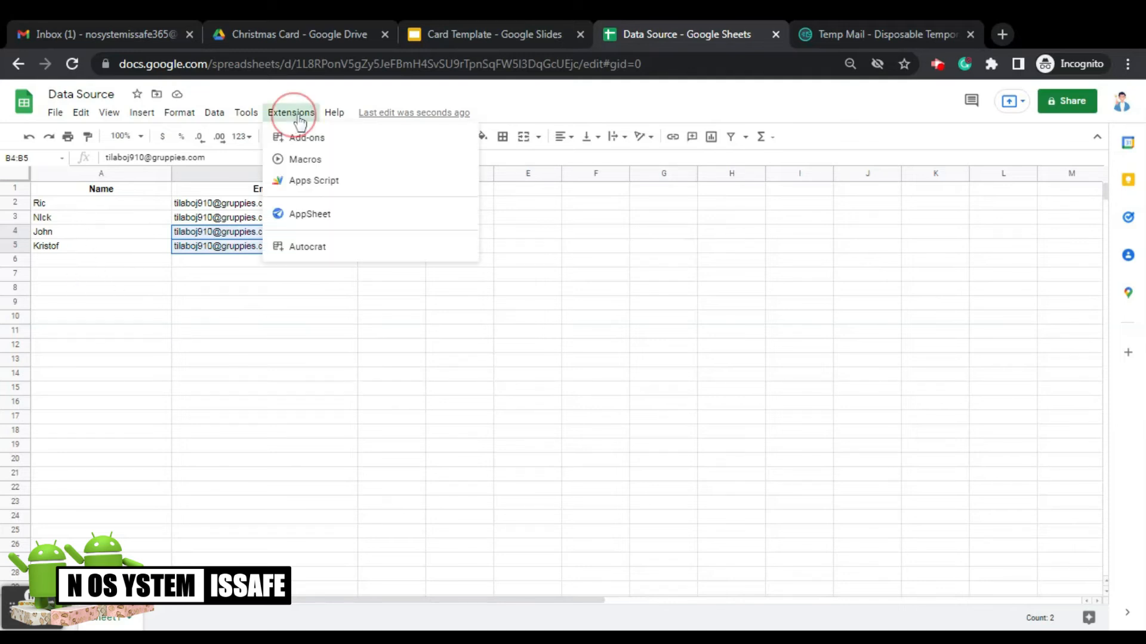
pyautogui.moveTo(332, 253)
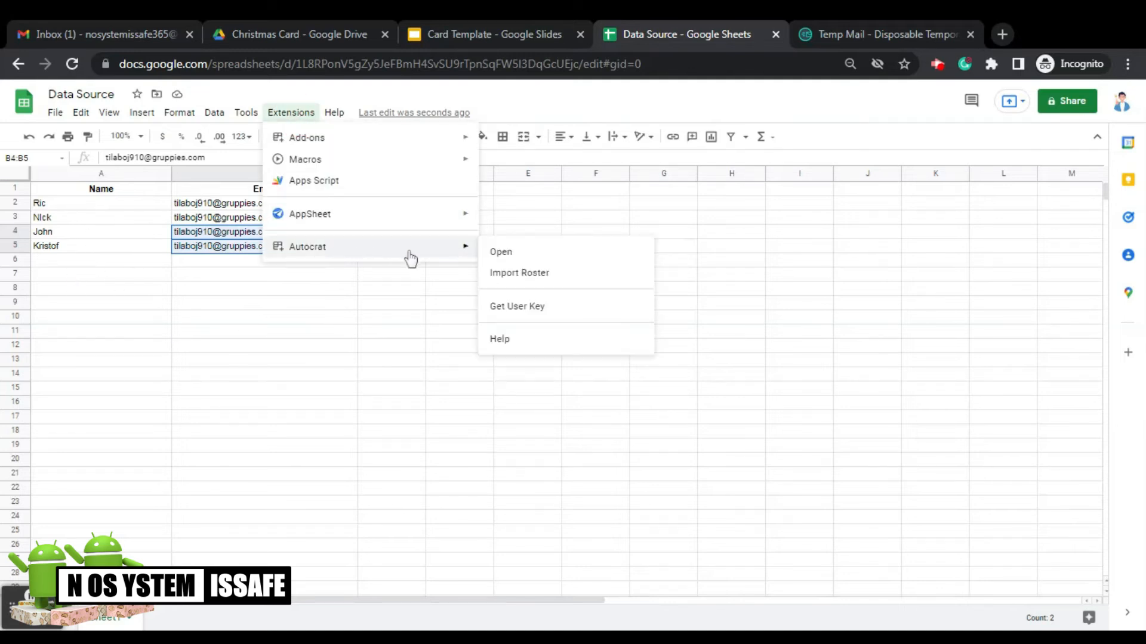
pyautogui.click(512, 254)
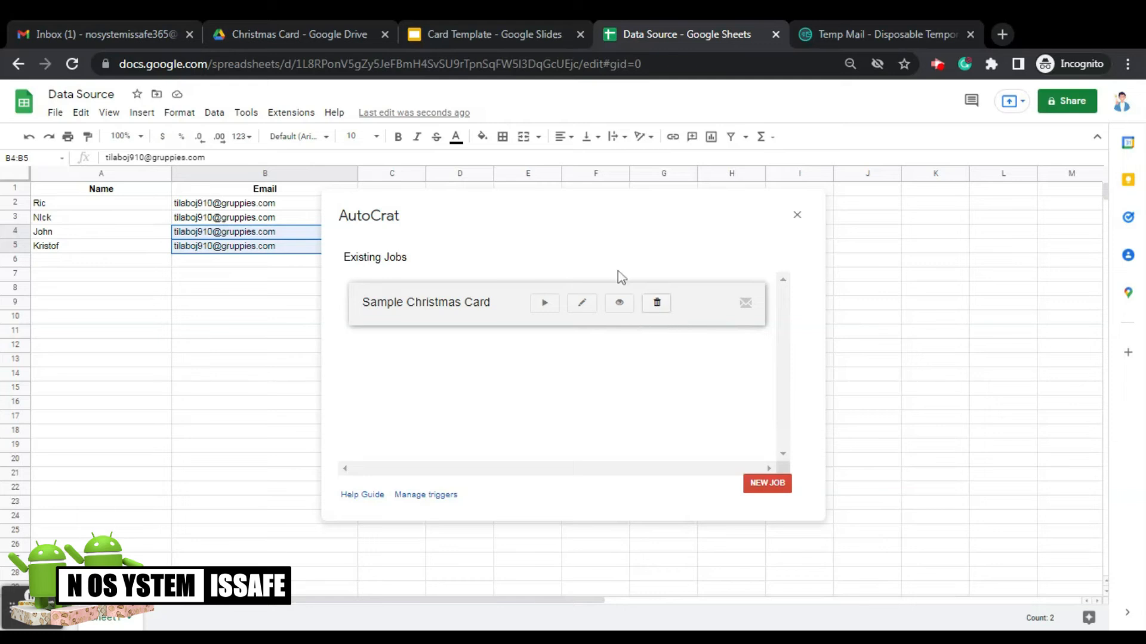
pyautogui.click(545, 305)
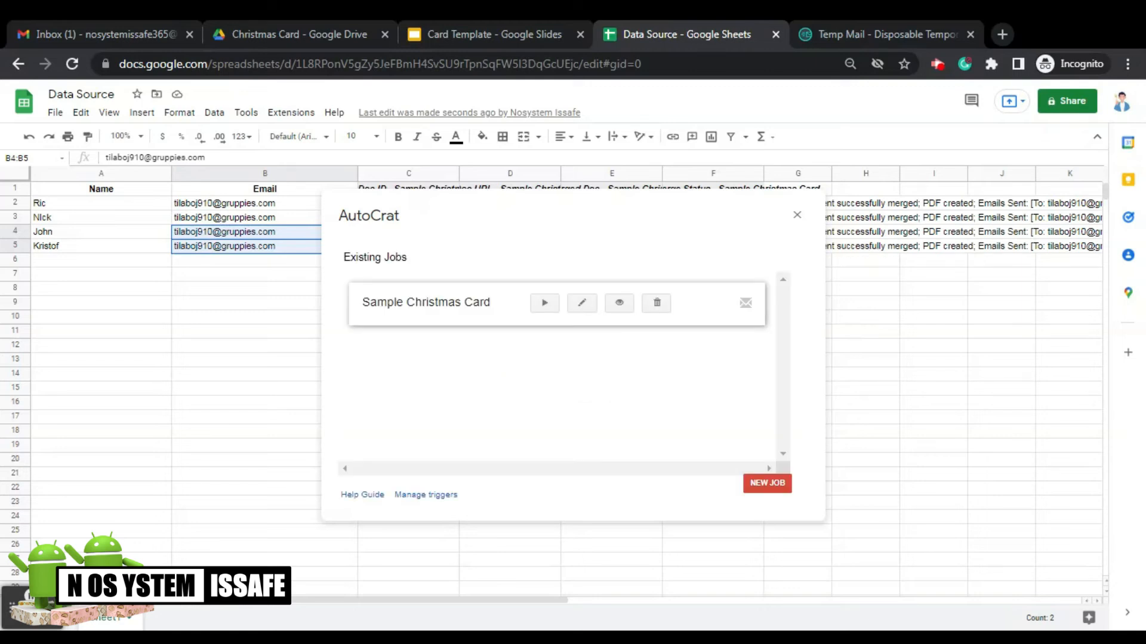
pyautogui.click(796, 216)
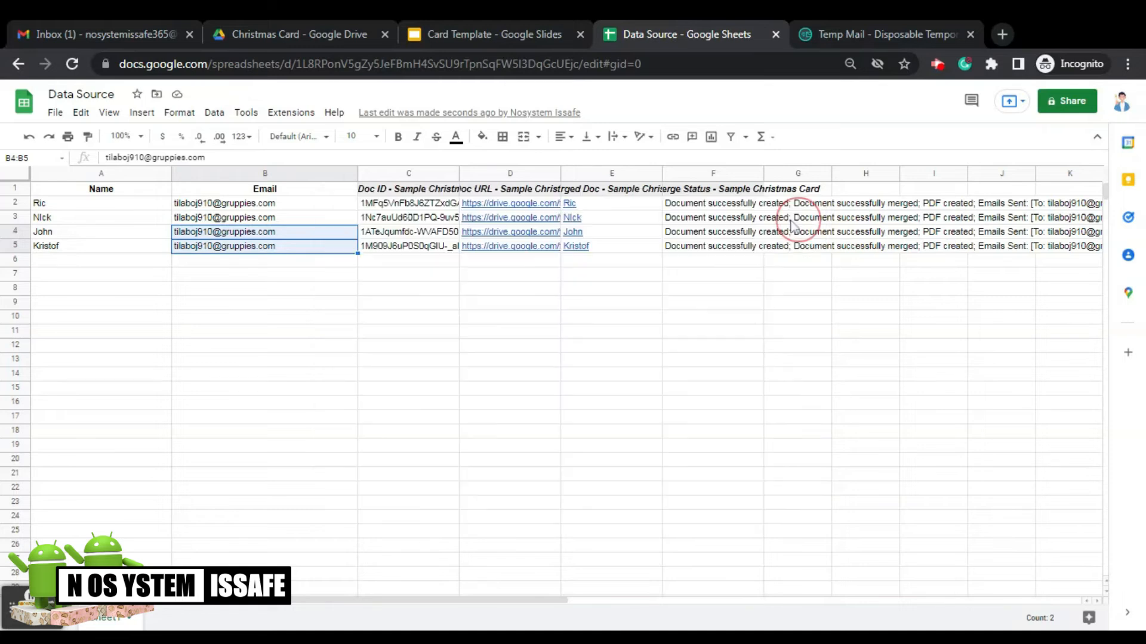
# Review the document ID, URL, merged doc link and merge status columns against the recipients' Email column
pyautogui.moveTo(526, 602); pyautogui.dragTo(625, 606)
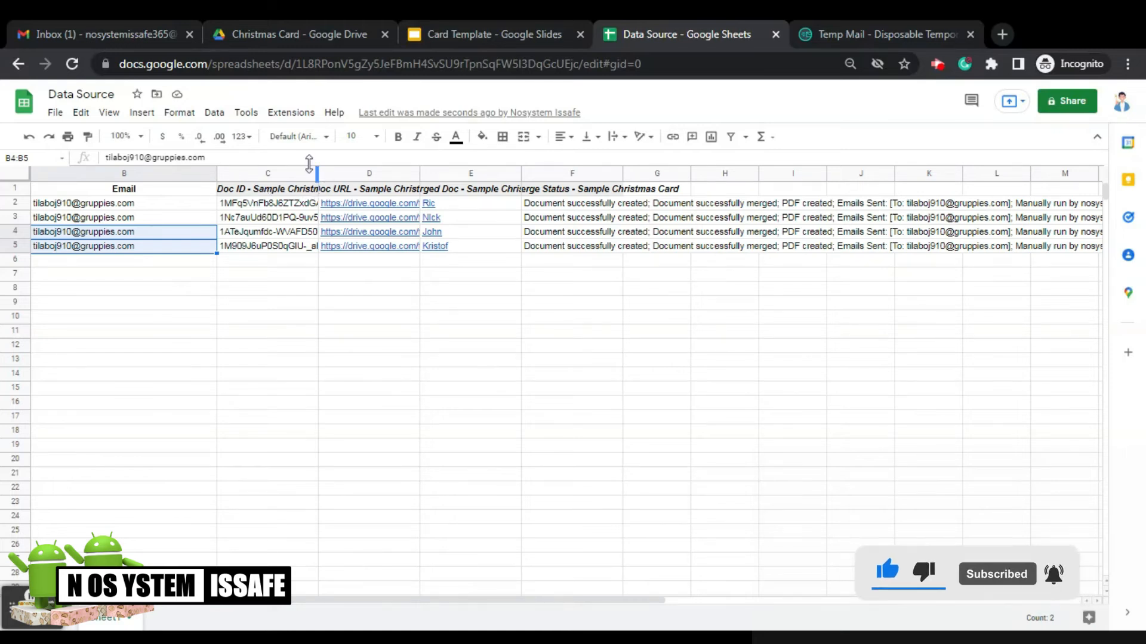
pyautogui.moveTo(370, 208)
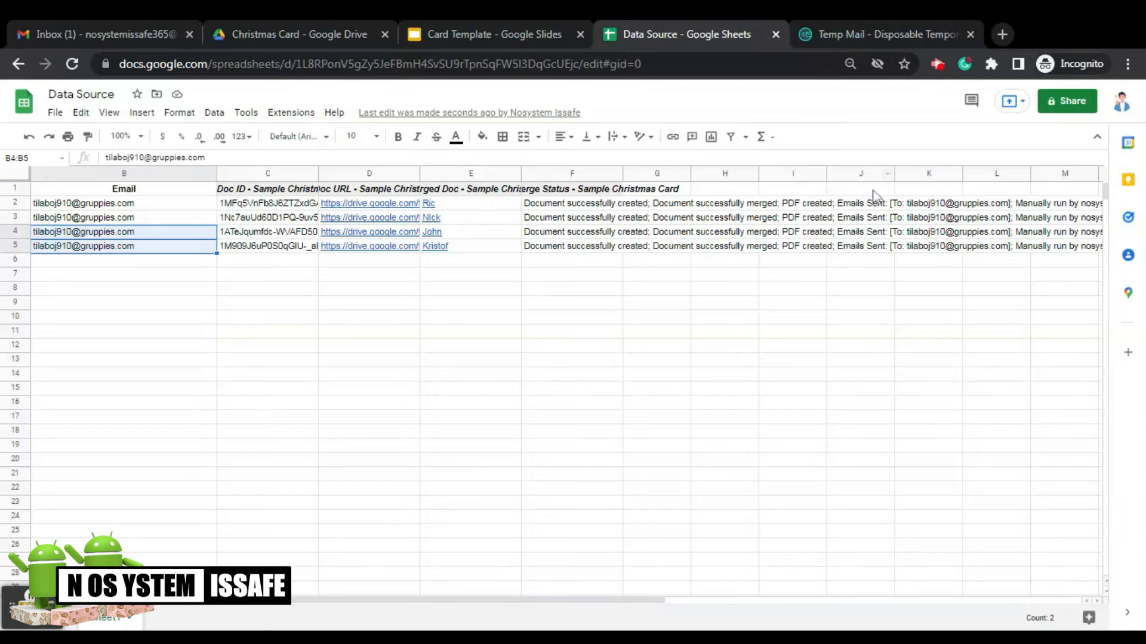
pyautogui.click(862, 173)
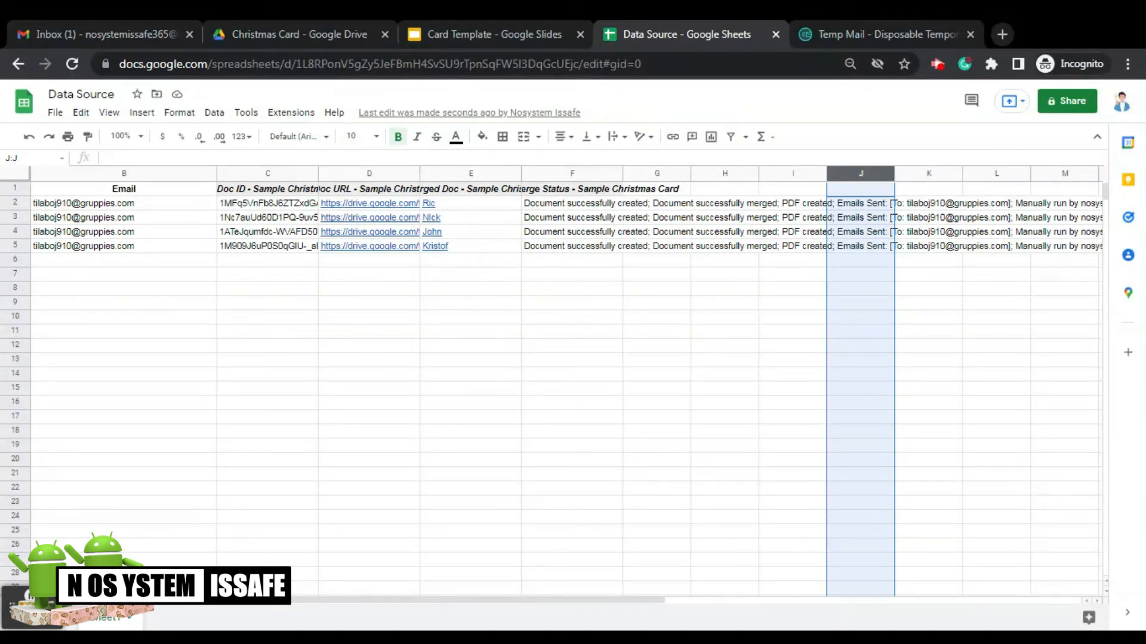
pyautogui.moveTo(88, 191); pyautogui.dragTo(82, 251)
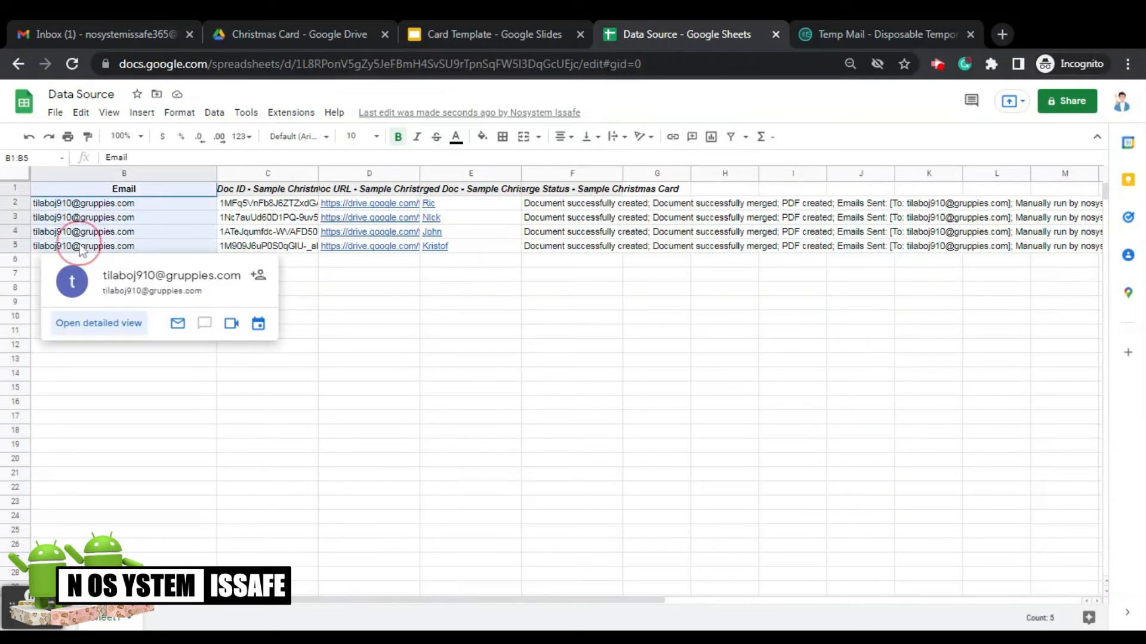
pyautogui.moveTo(574, 600); pyautogui.dragTo(394, 588)
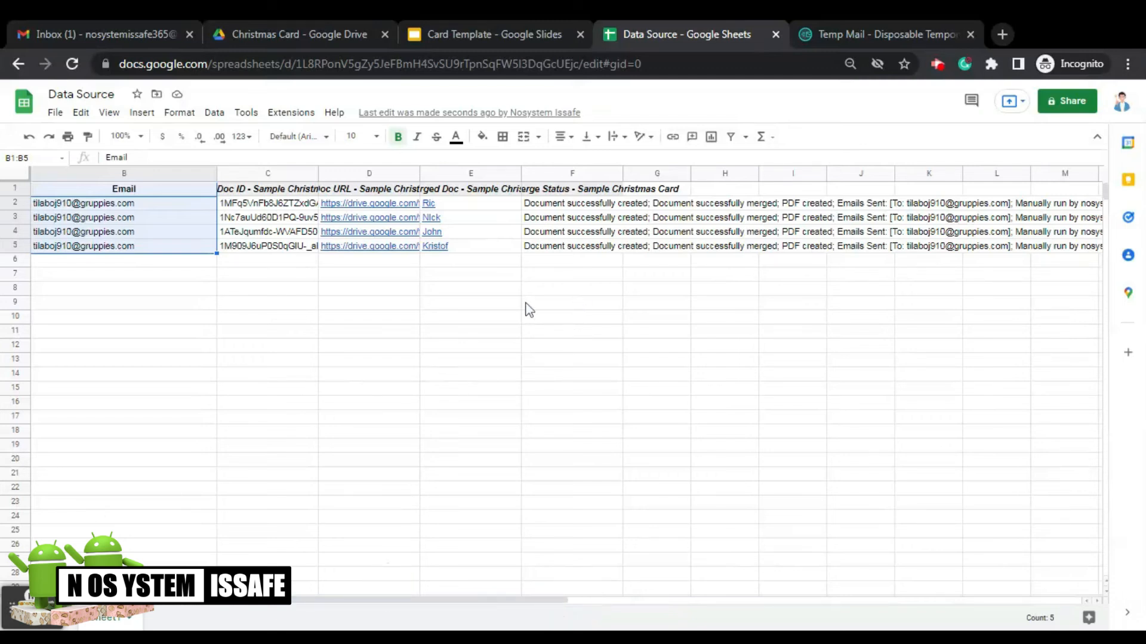
# Switch to Google Drive and open the Sent Files folder inside Christmas Card to check the generated PDFs
pyautogui.click(276, 21)
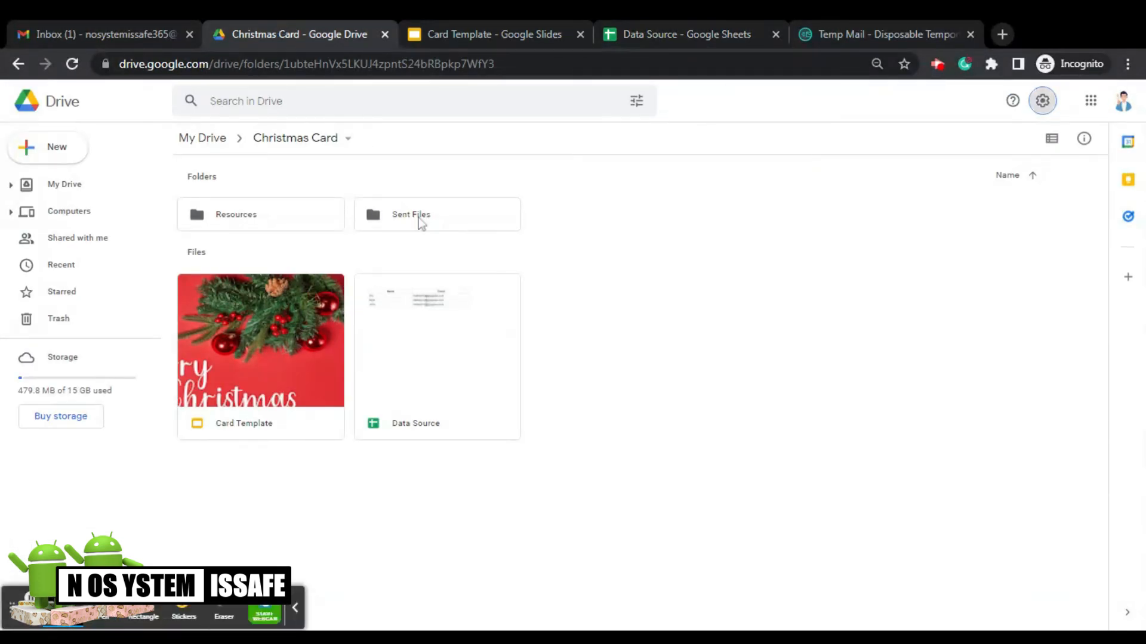
pyautogui.click(295, 607)
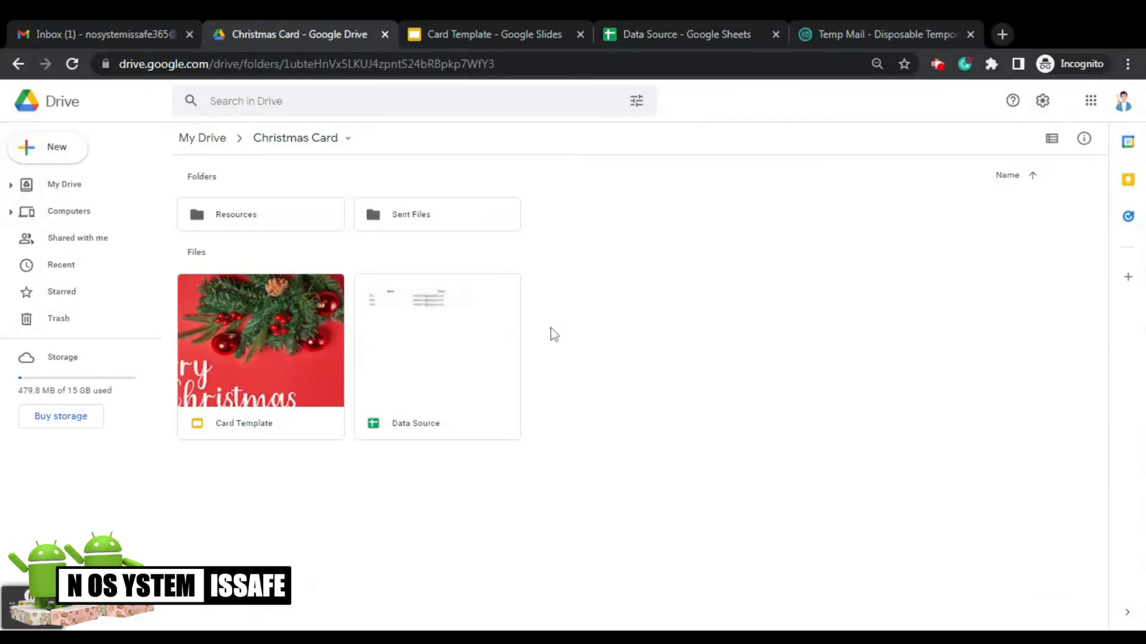
pyautogui.click(407, 219)
pyautogui.doubleClick(408, 219)
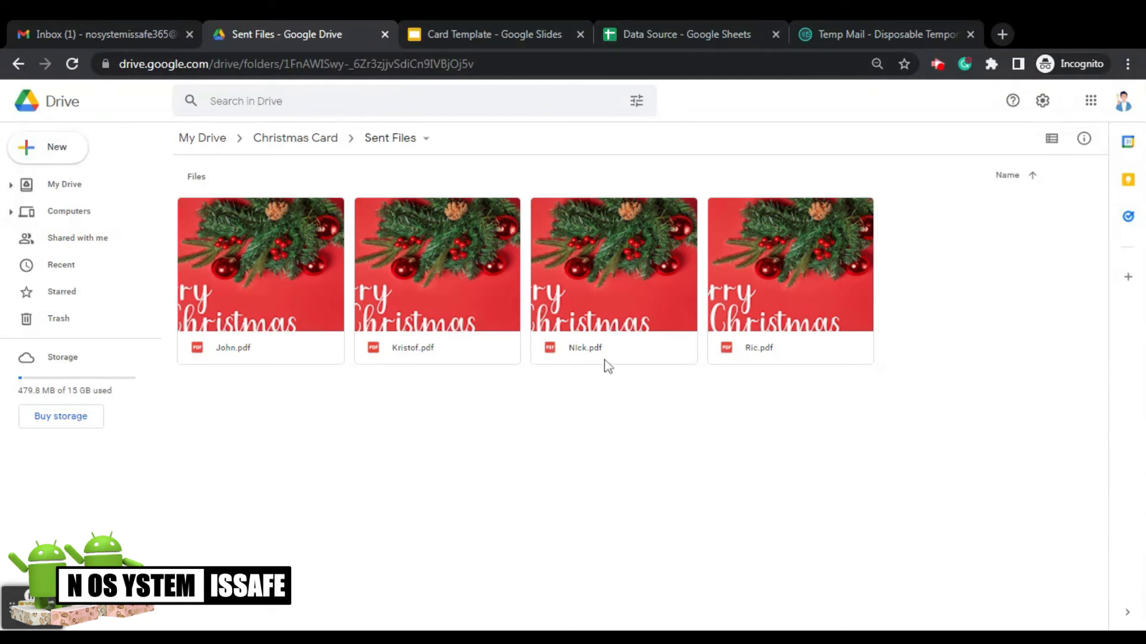
# Return to the Data Source sheet to check the recipients' names, and view the Card Template slide for comparison
pyautogui.click(744, 34)
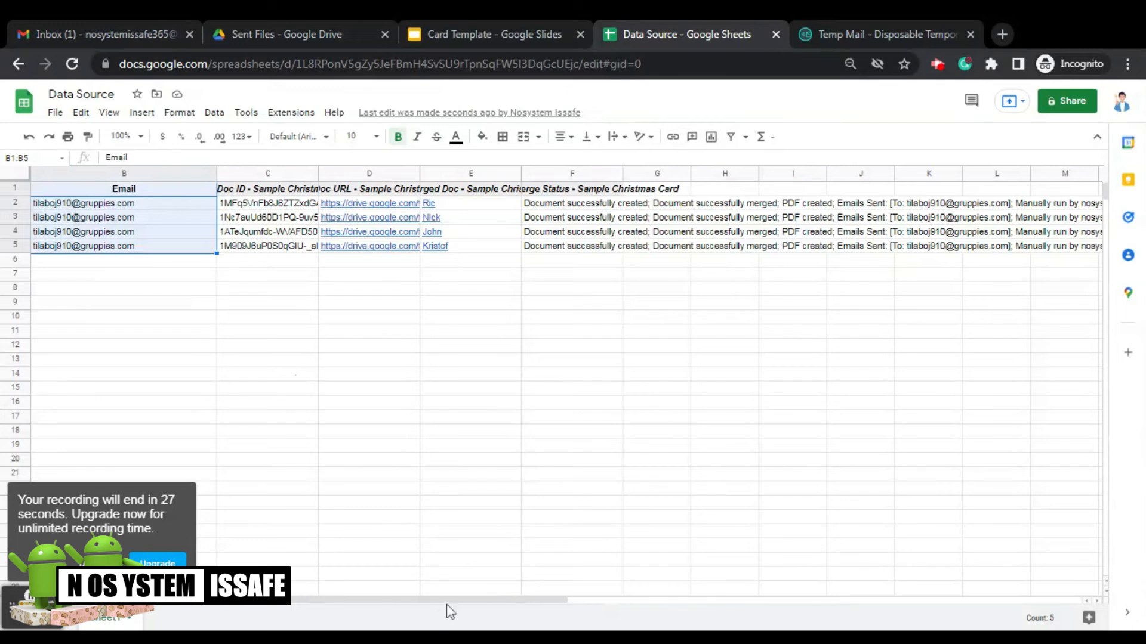
pyautogui.moveTo(475, 589); pyautogui.dragTo(358, 575)
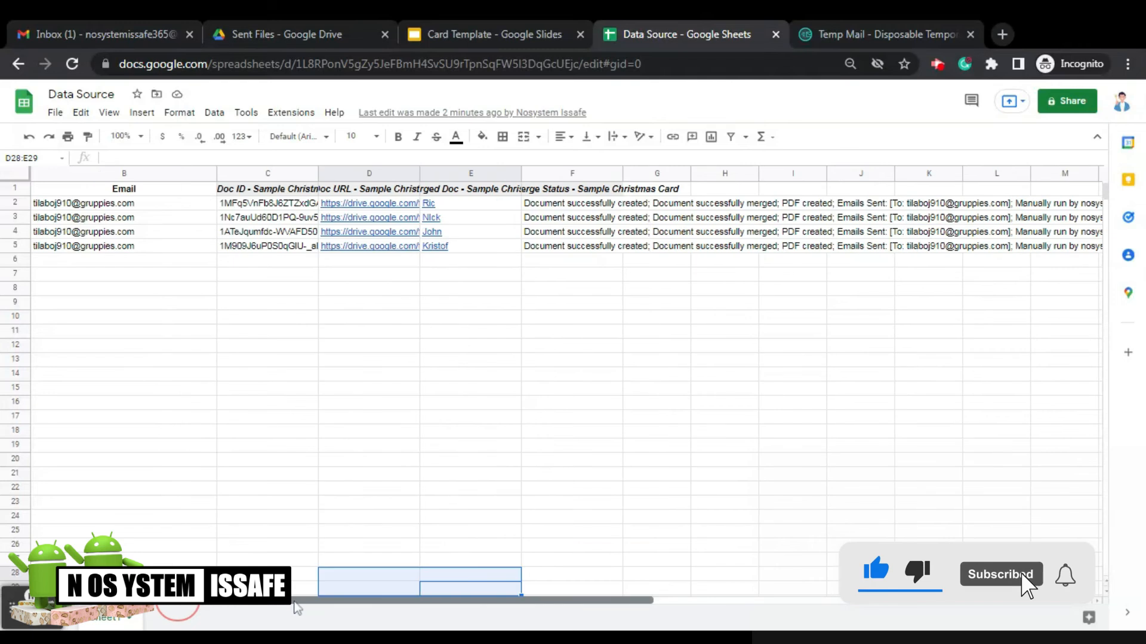
pyautogui.hscroll(-2, 297, 607)
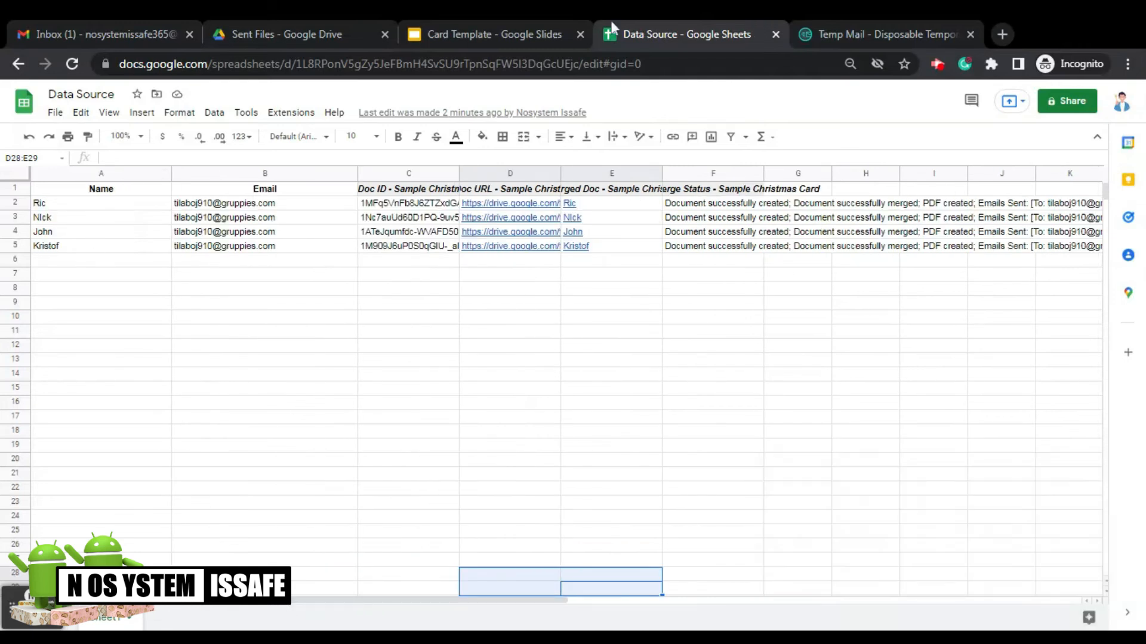
pyautogui.click(493, 23)
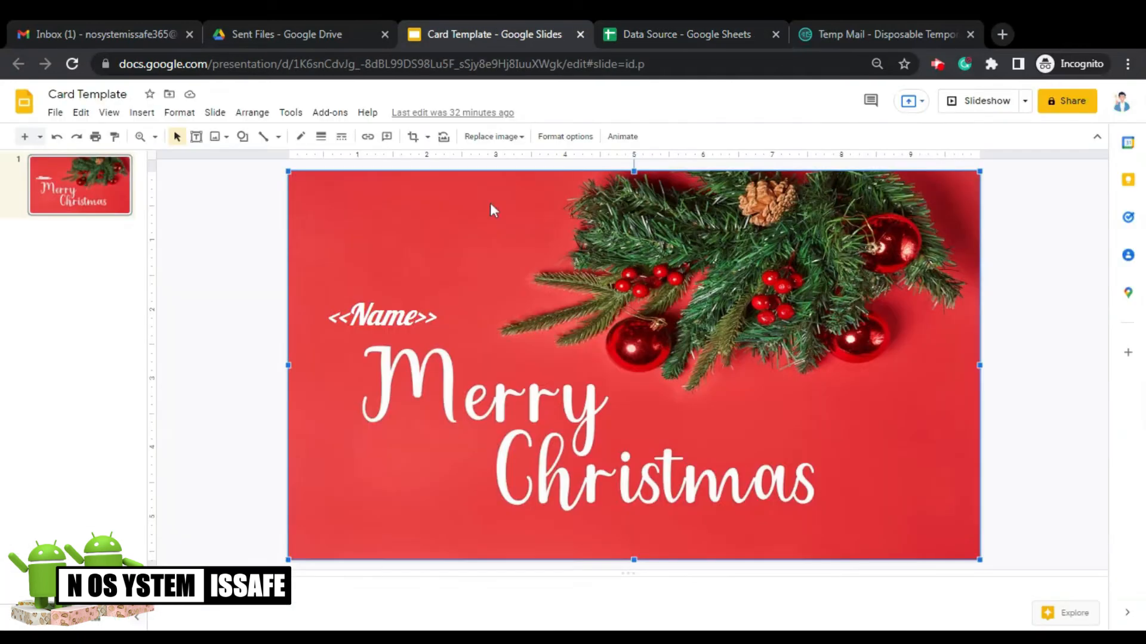
# Preview each recipient's card PDF in the Sent Files folder in Google Drive to check the personalized name
pyautogui.click(352, 24)
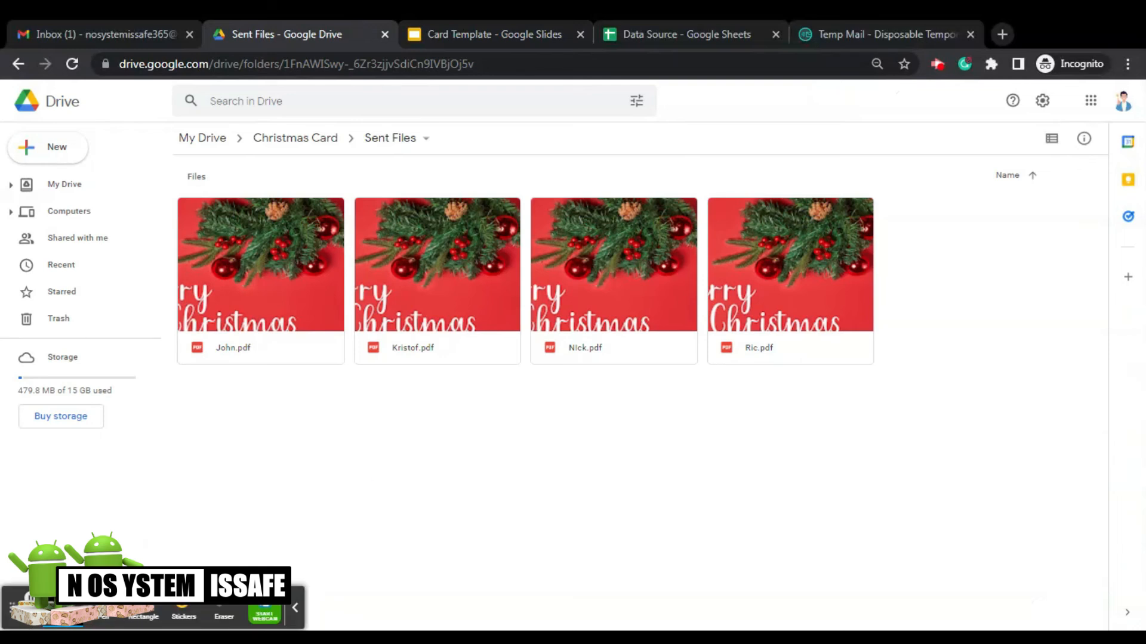
pyautogui.doubleClick(243, 263)
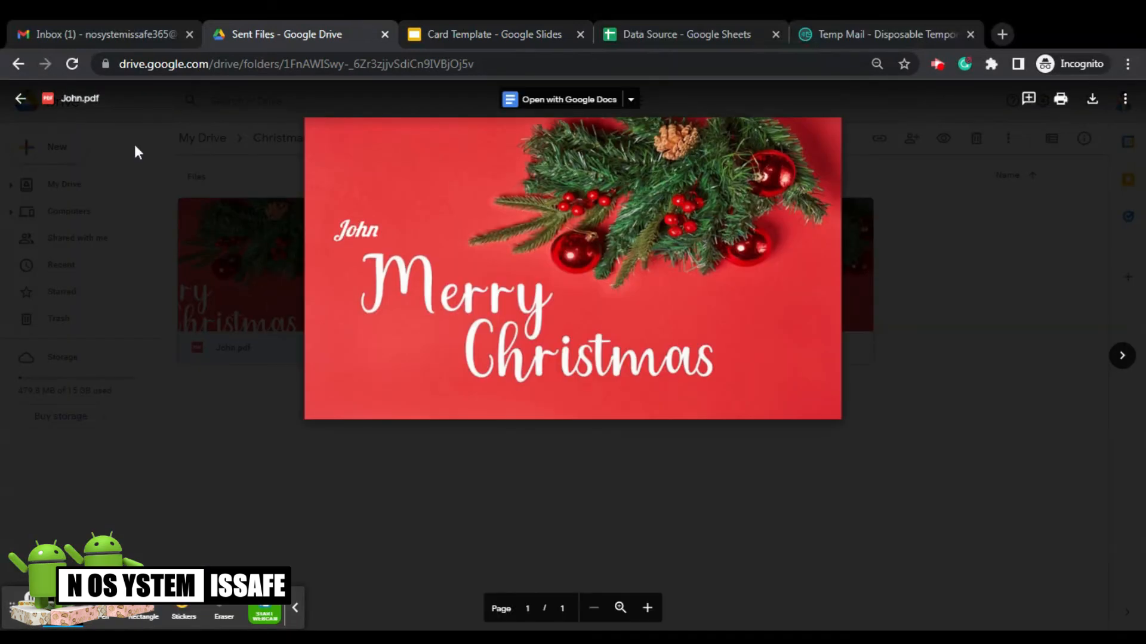
pyautogui.click(19, 99)
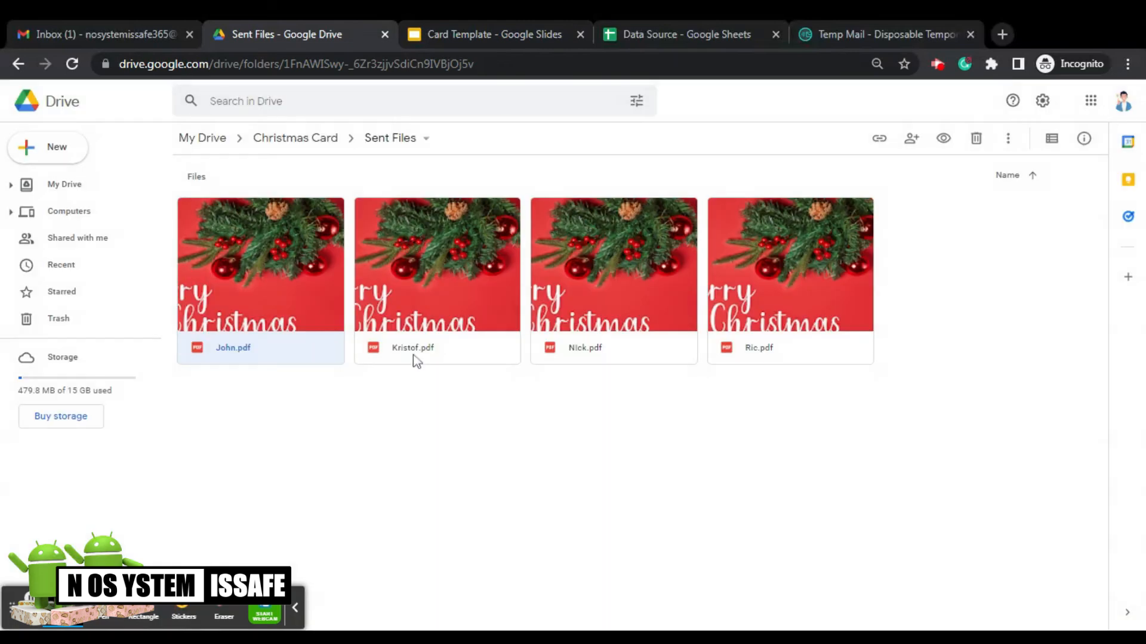
pyautogui.doubleClick(426, 277)
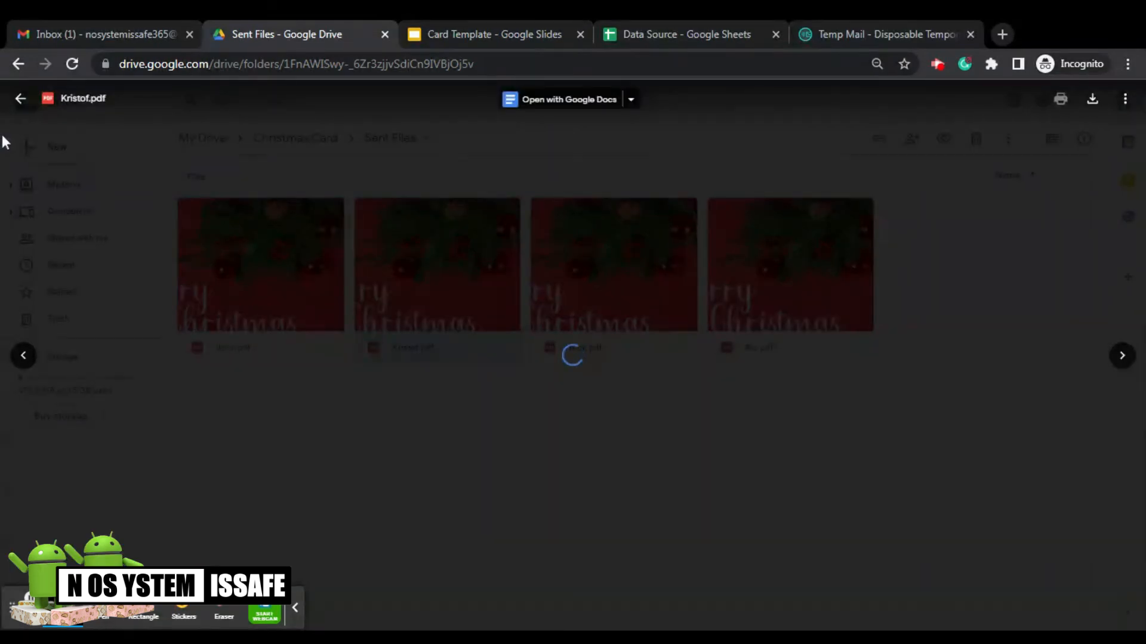
pyautogui.click(18, 101)
pyautogui.click(618, 248)
pyautogui.doubleClick(617, 241)
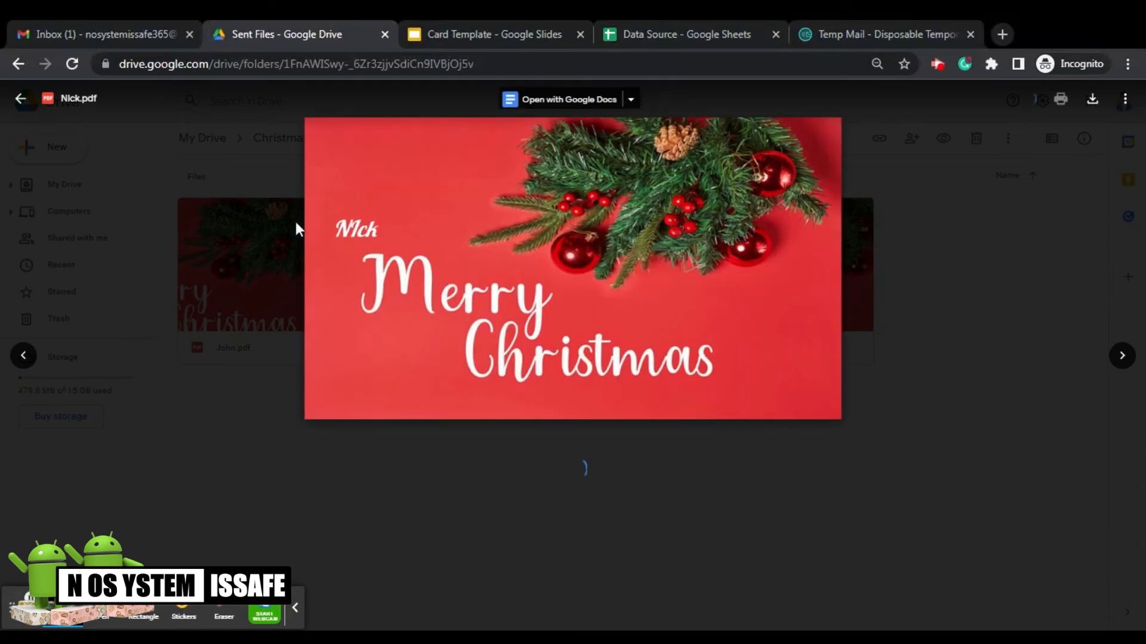
pyautogui.click(20, 99)
pyautogui.click(775, 262)
pyautogui.doubleClick(775, 263)
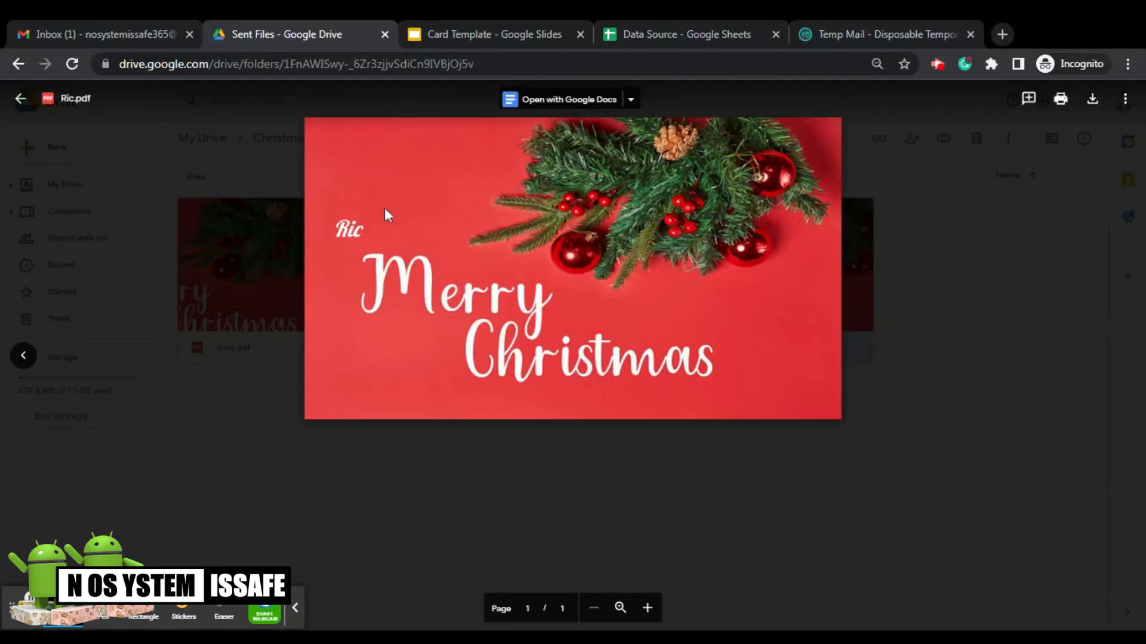
# Close the card PDF preview and return to the Data Source sheet to check the recipients' Email column
pyautogui.click(20, 99)
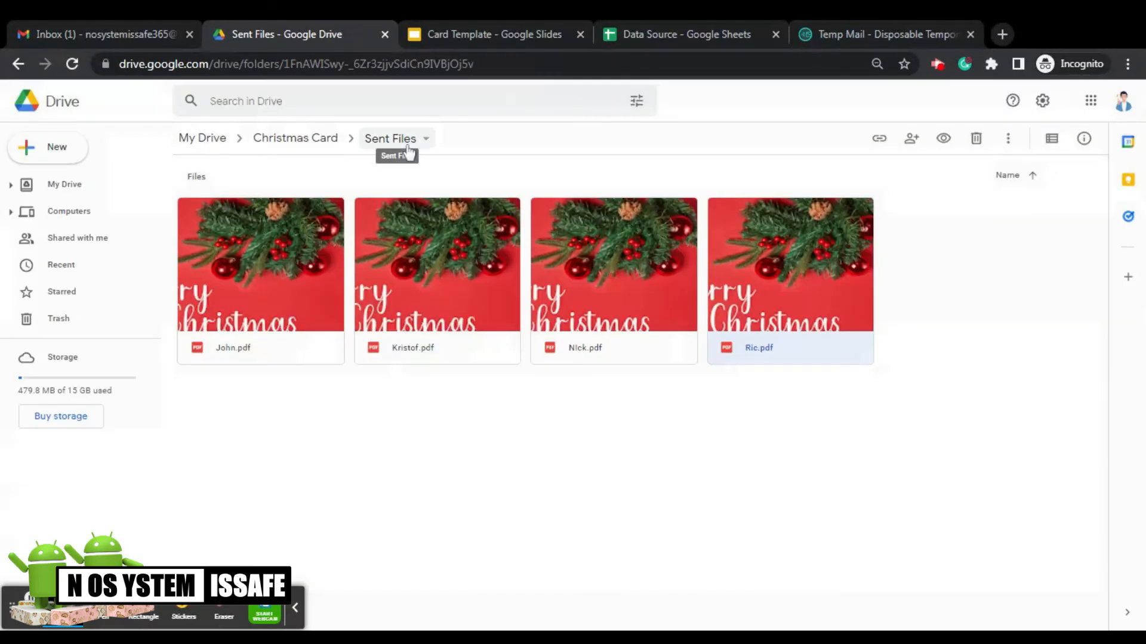
pyautogui.click(296, 610)
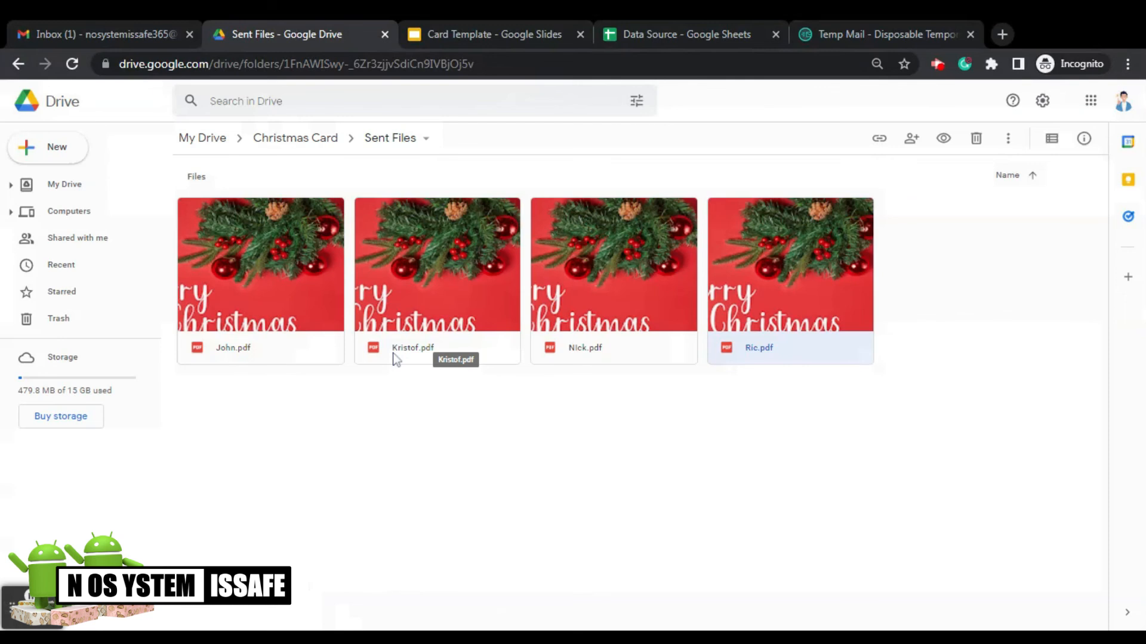
pyautogui.click(660, 25)
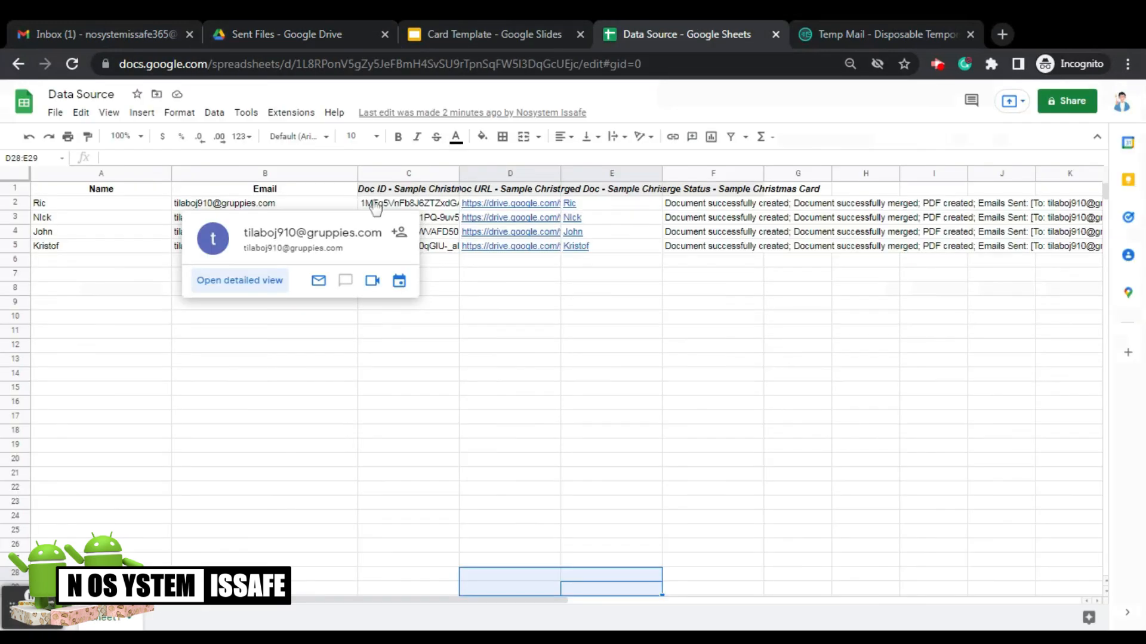
pyautogui.click(457, 393)
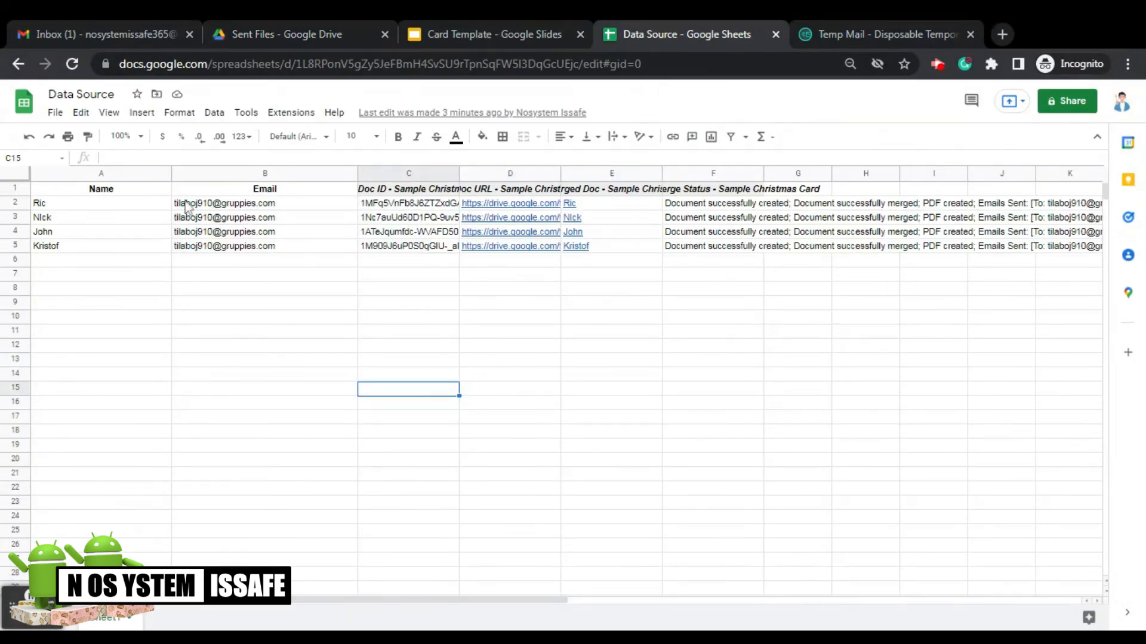
pyautogui.moveTo(206, 203)
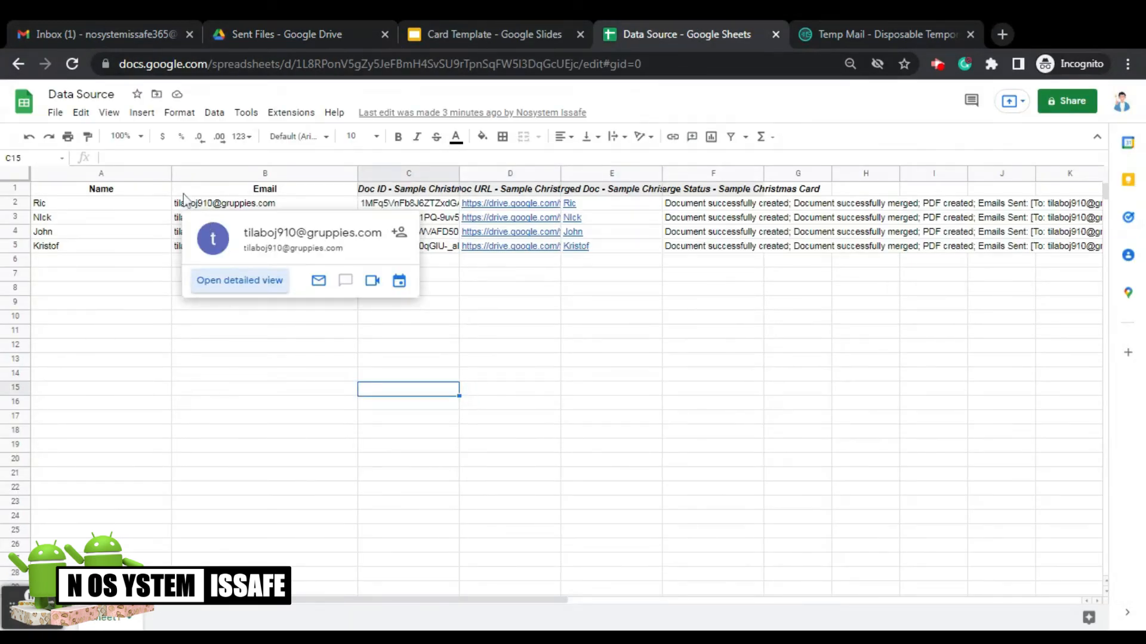
# Switch to the Temp Mail inbox and look for the delivered Sample Christmas Card emails
pyautogui.click(860, 25)
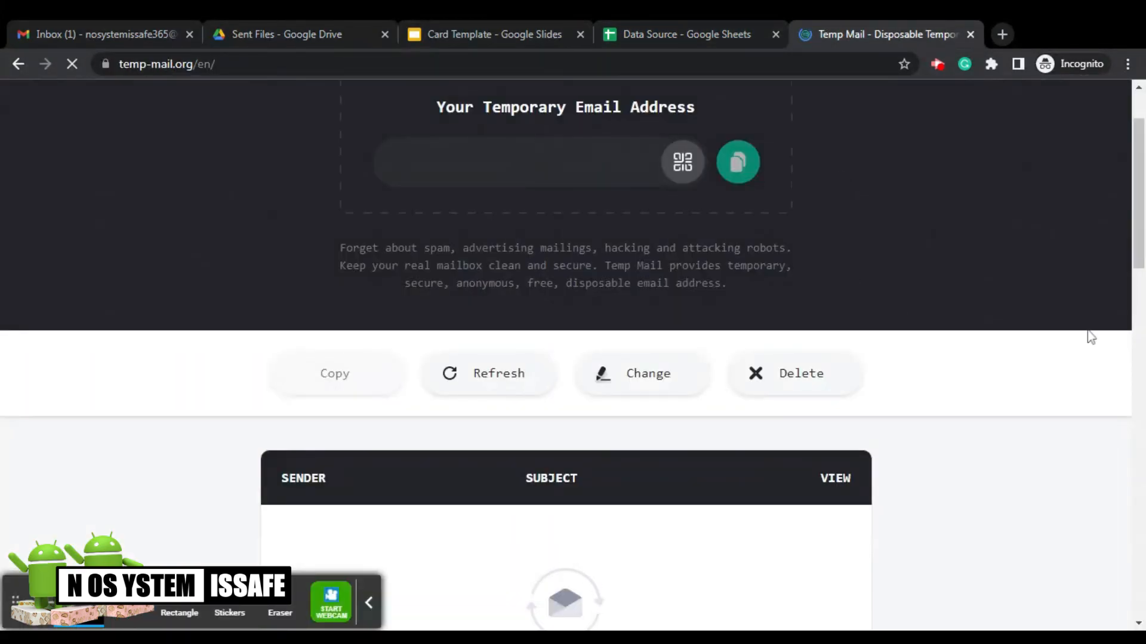
pyautogui.scroll(-3, 1138, 189)
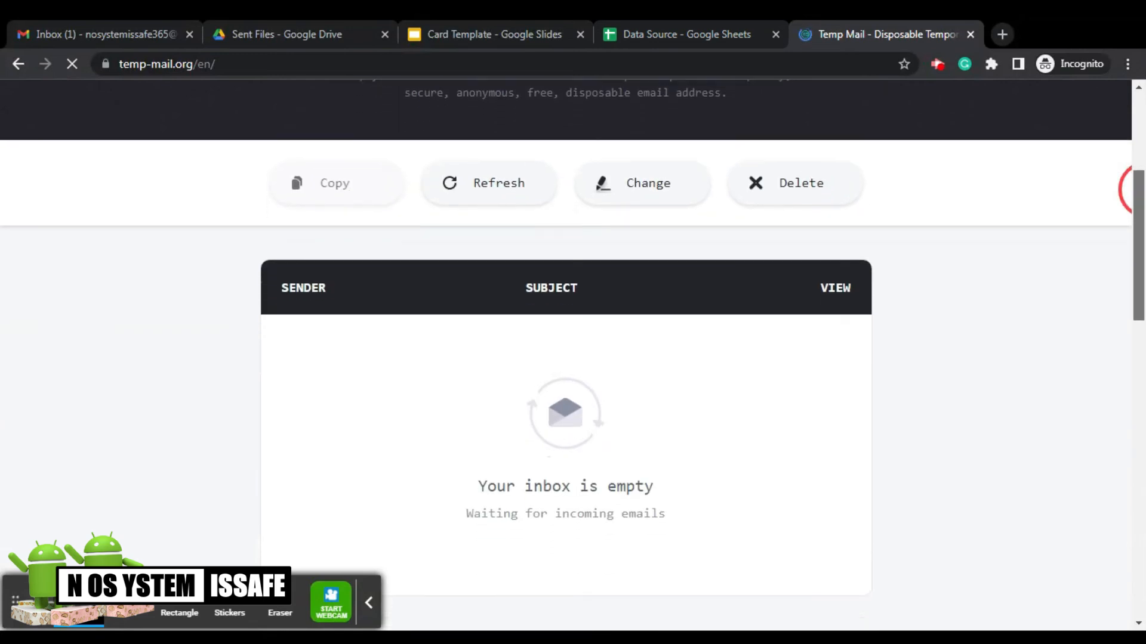
pyautogui.scroll(2, 1138, 190)
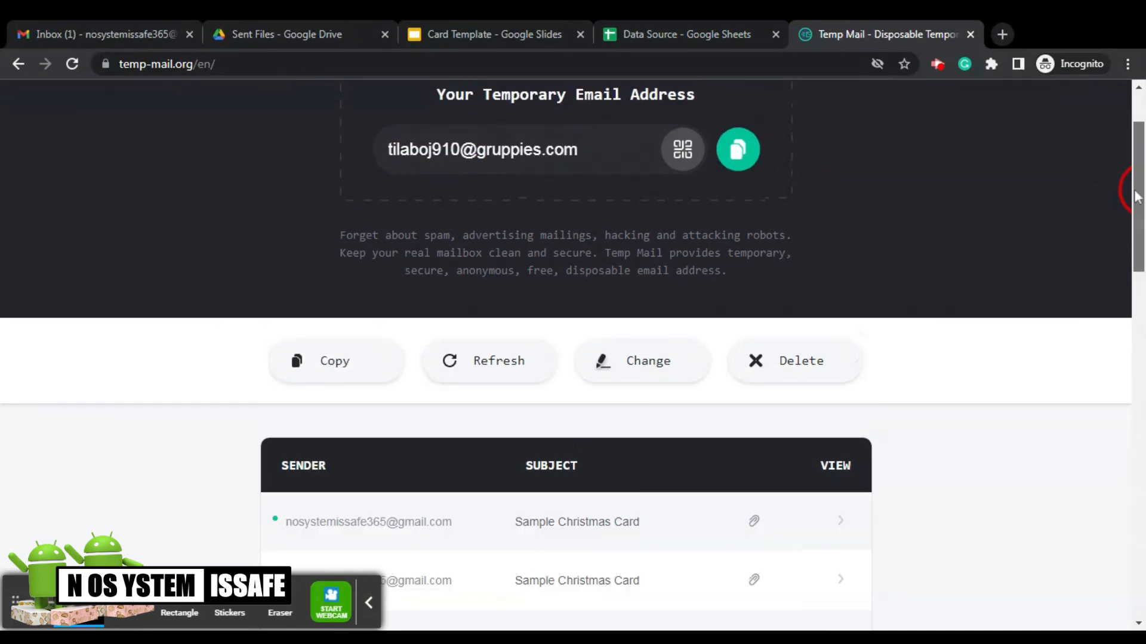
pyautogui.scroll(-4, 1130, 191)
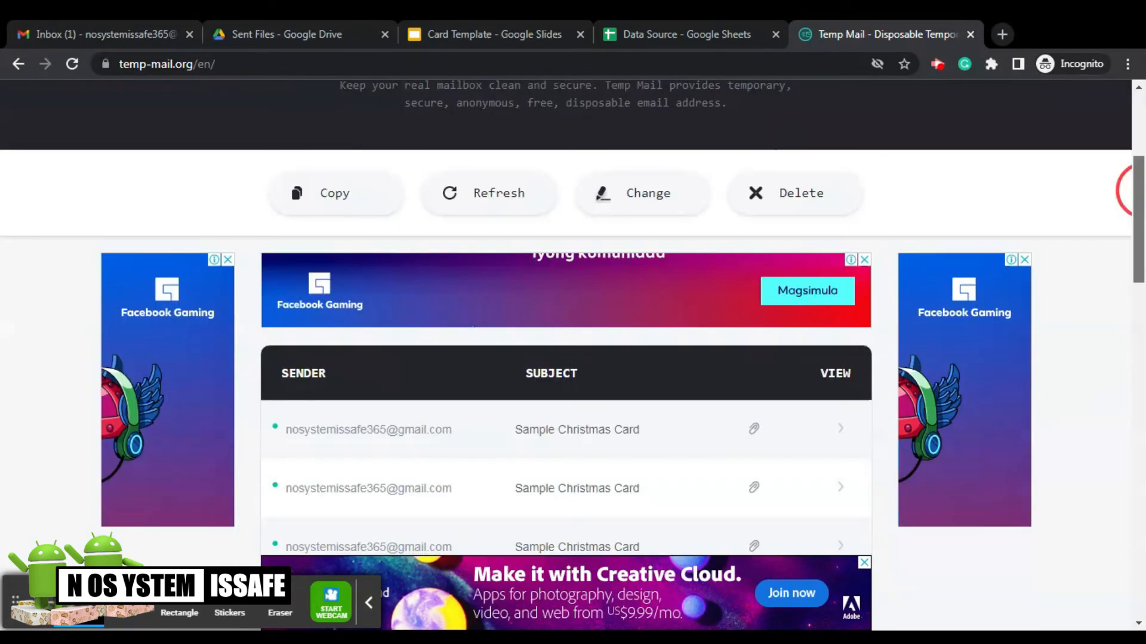
pyautogui.scroll(-2, 1132, 191)
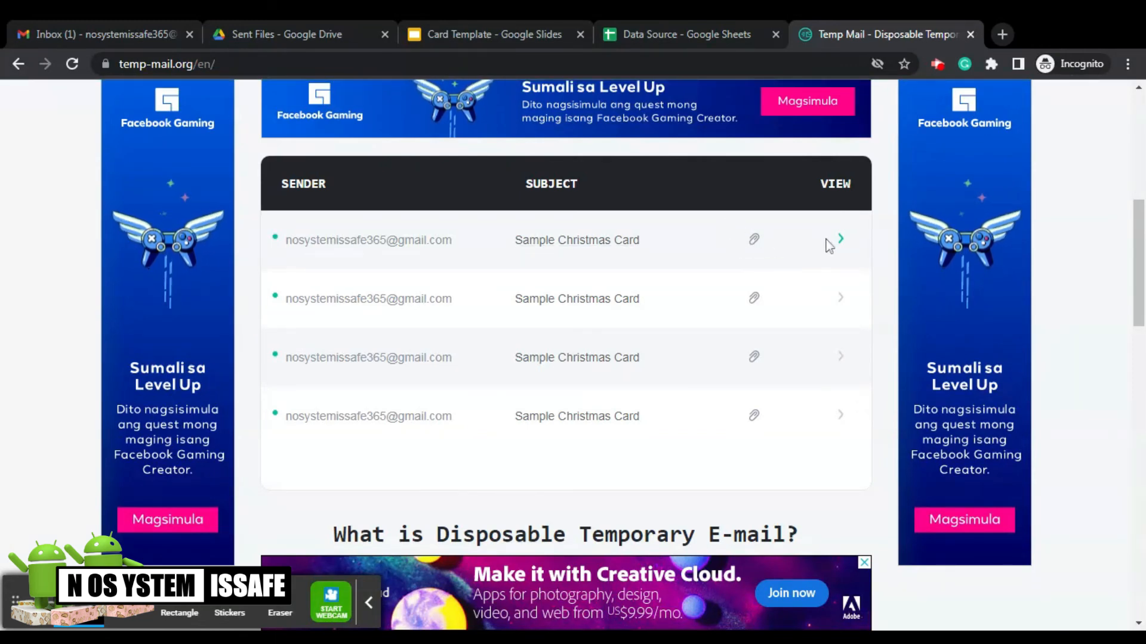
# Open the first Sample Christmas Card email and check its personalized greeting and attached PDF
pyautogui.click(841, 241)
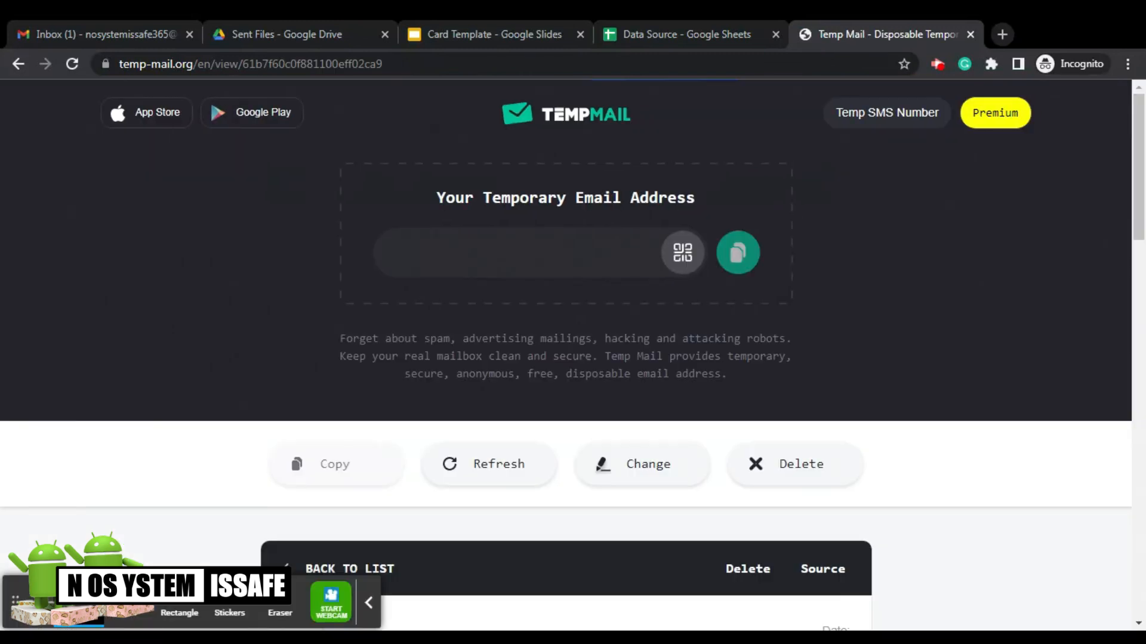
pyautogui.moveTo(1139, 146); pyautogui.dragTo(1133, 237)
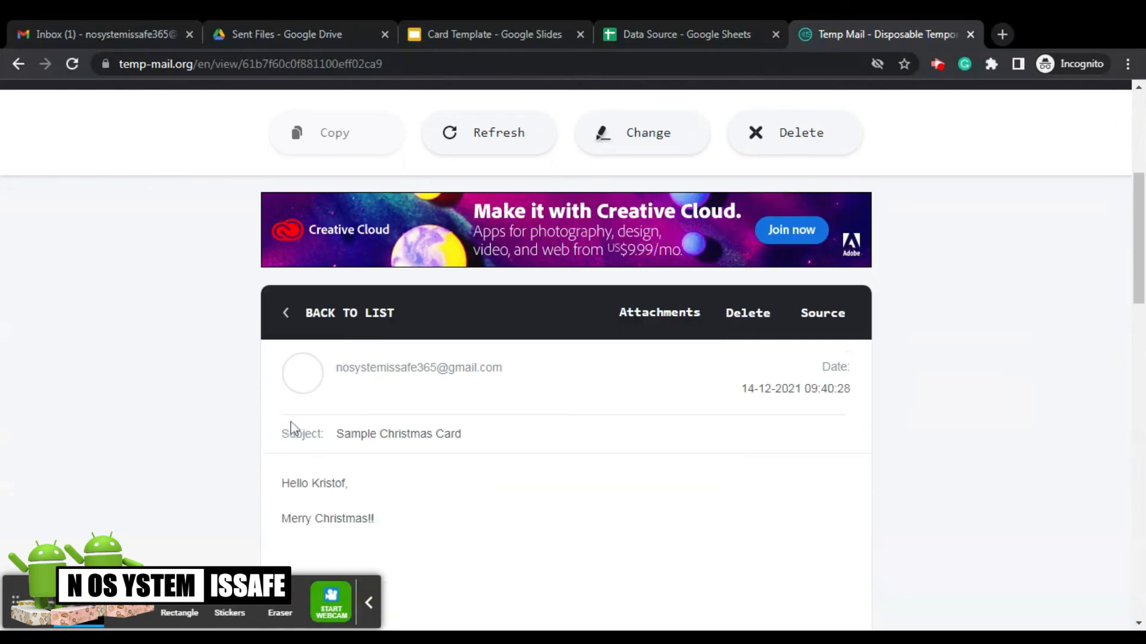
pyautogui.scroll(-4, 1140, 190)
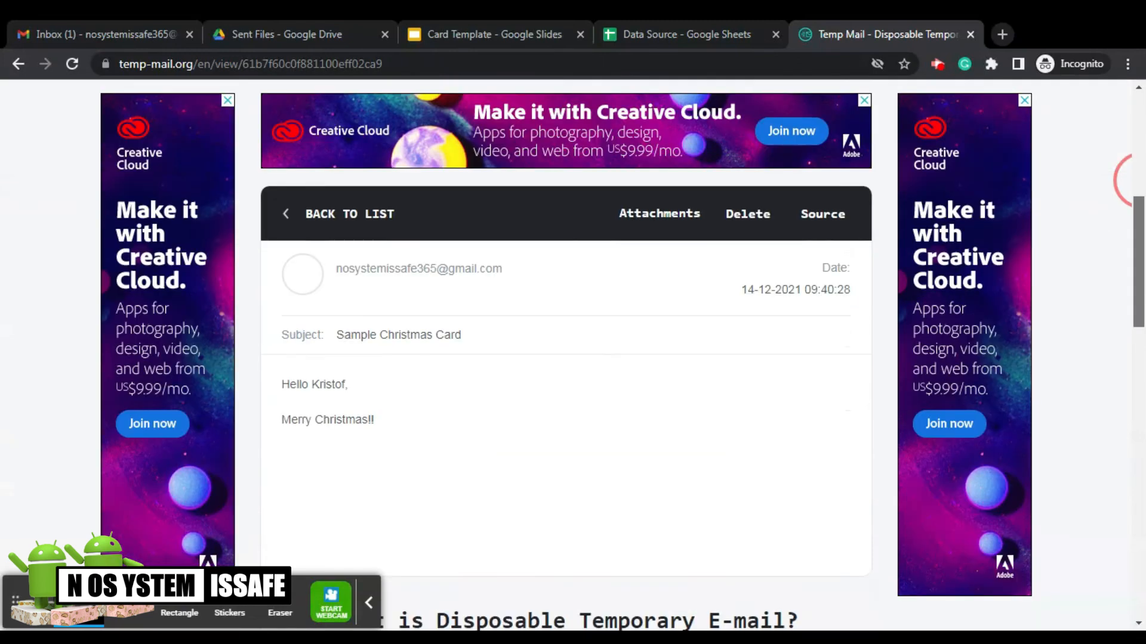
pyautogui.scroll(1, 1138, 180)
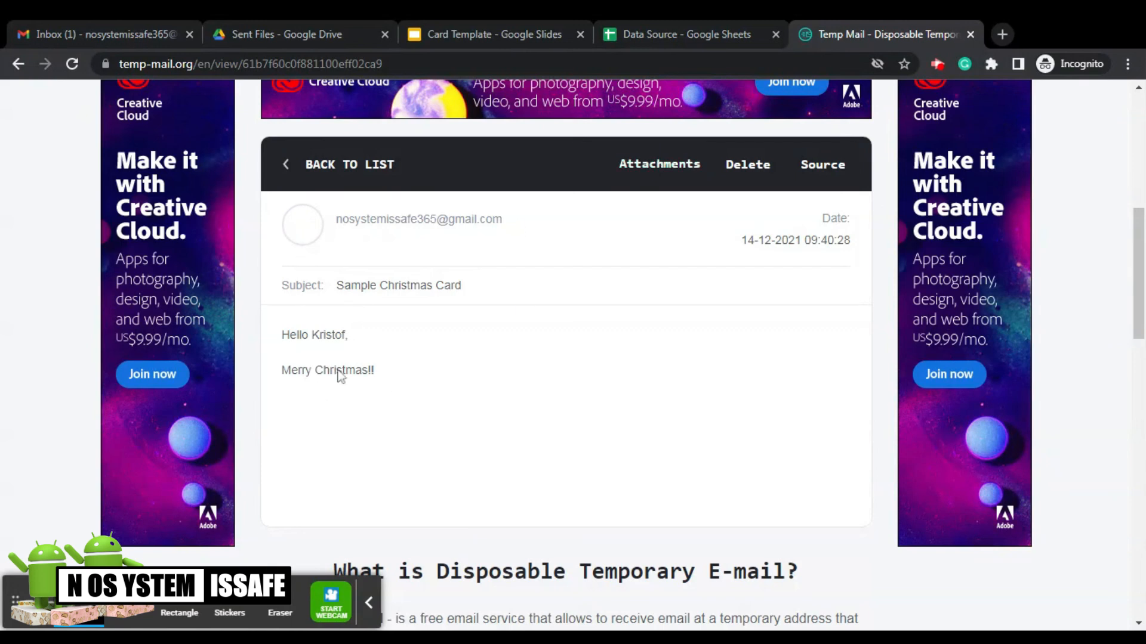
pyautogui.click(648, 169)
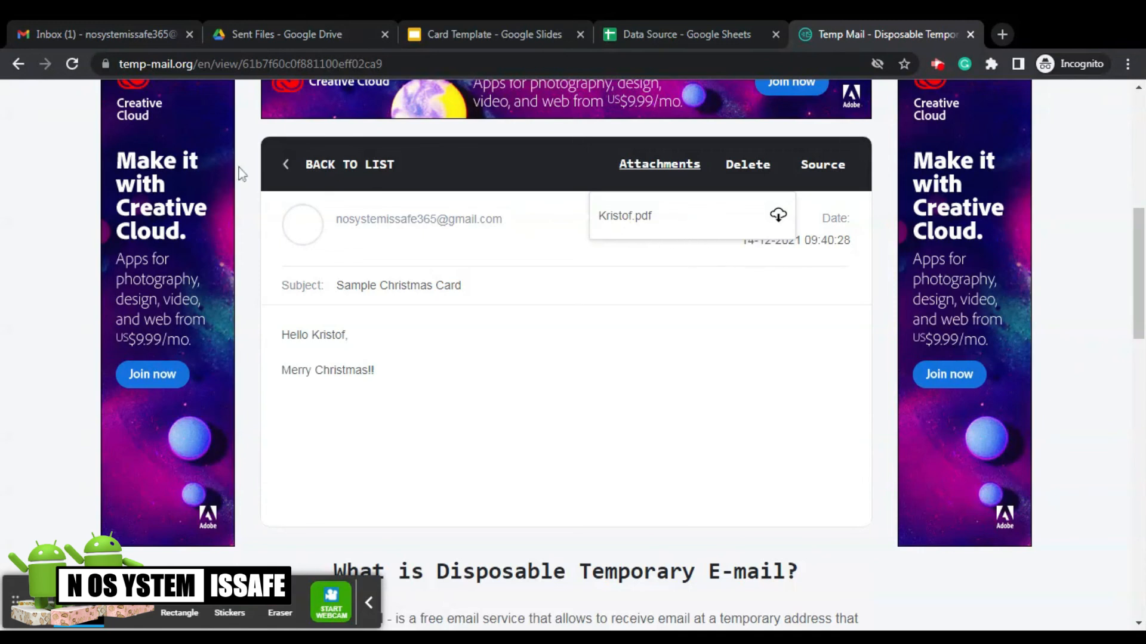
# Return to the inbox list, open the second Sample Christmas Card email, and check its greeting and attachment
pyautogui.click(290, 169)
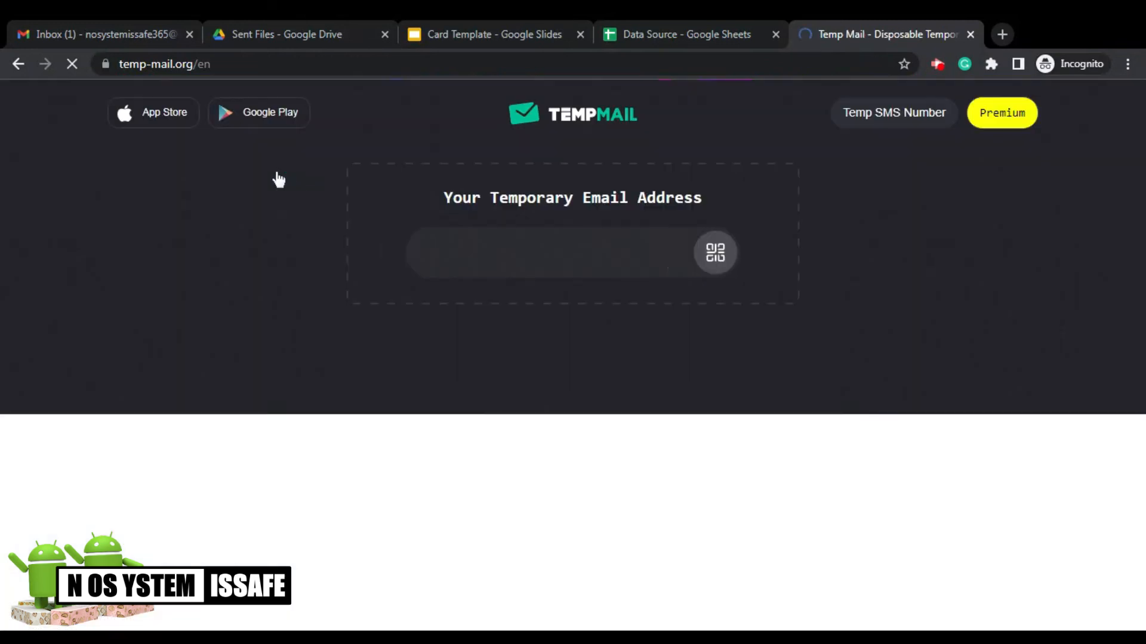
pyautogui.scroll(-4, 786, 303)
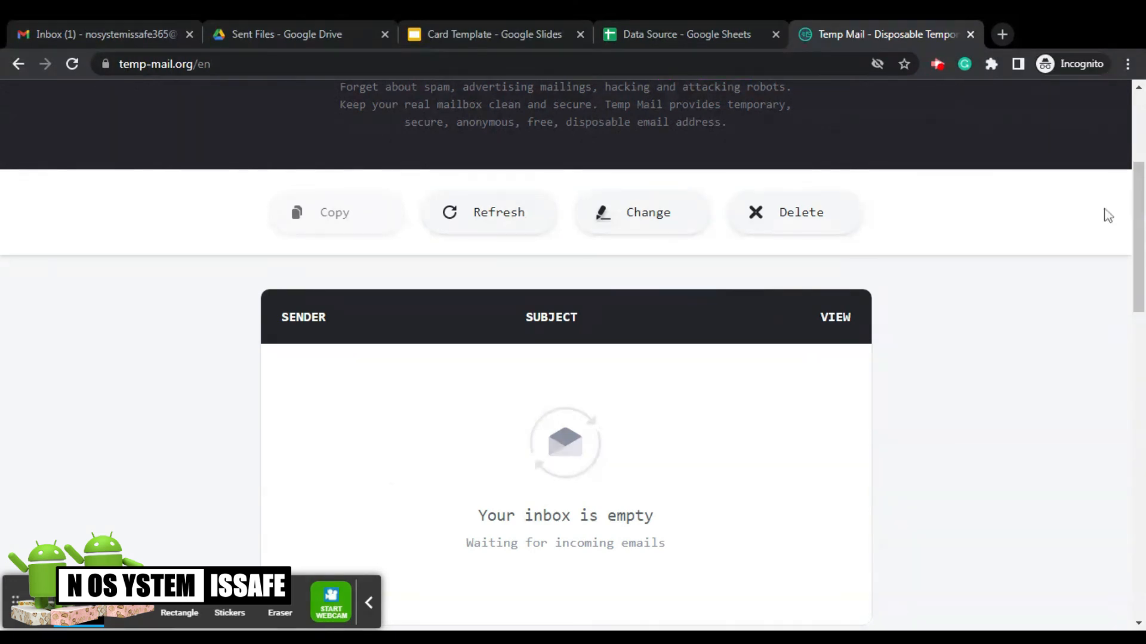
pyautogui.moveTo(1139, 215); pyautogui.dragTo(1134, 187)
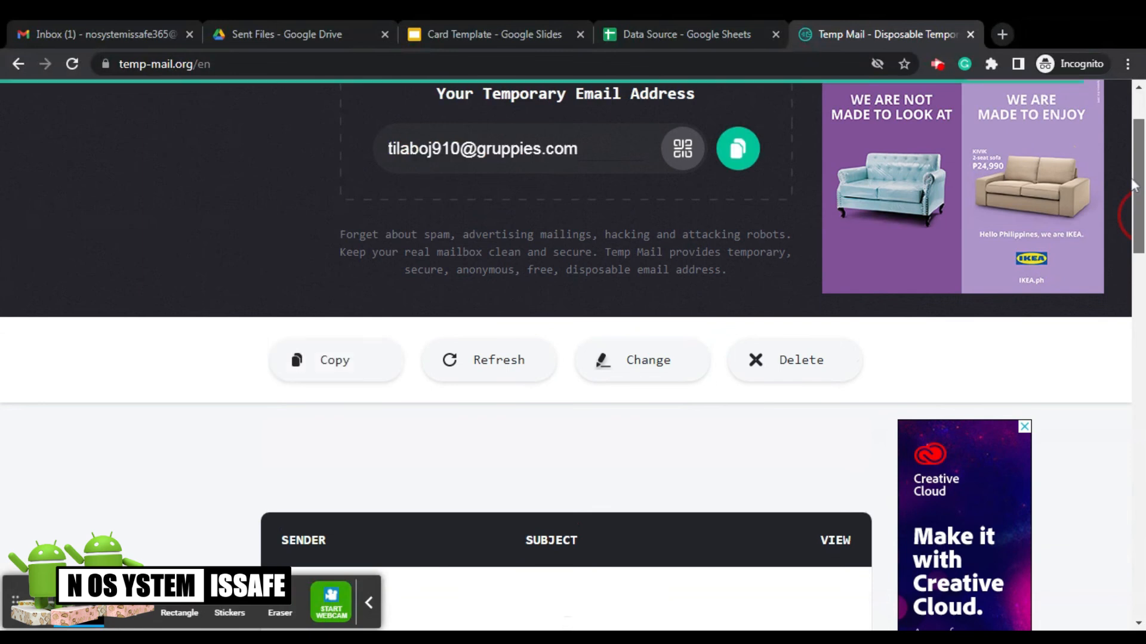
pyautogui.scroll(-4, 1134, 186)
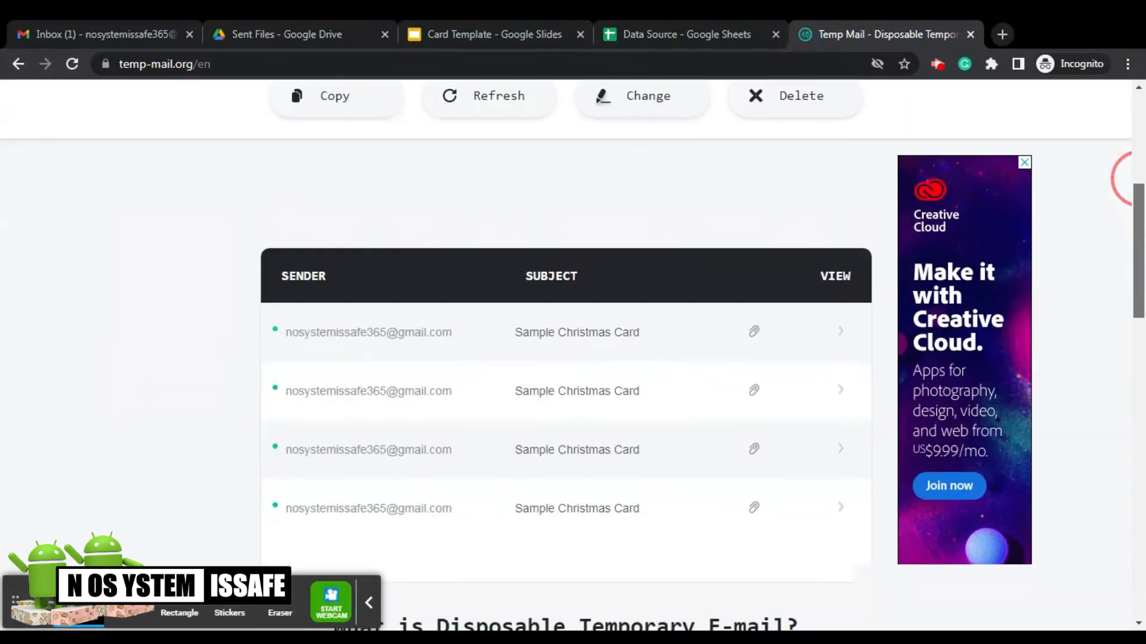
pyautogui.click(840, 393)
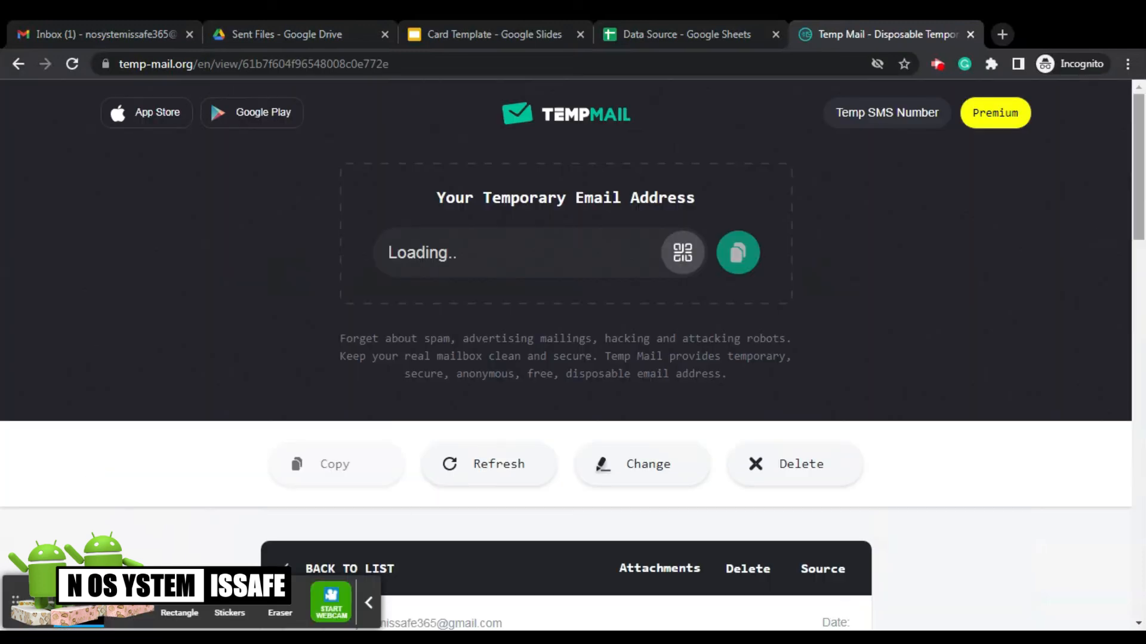
pyautogui.scroll(-4, 1127, 221)
pyautogui.moveTo(1139, 202); pyautogui.dragTo(1138, 222)
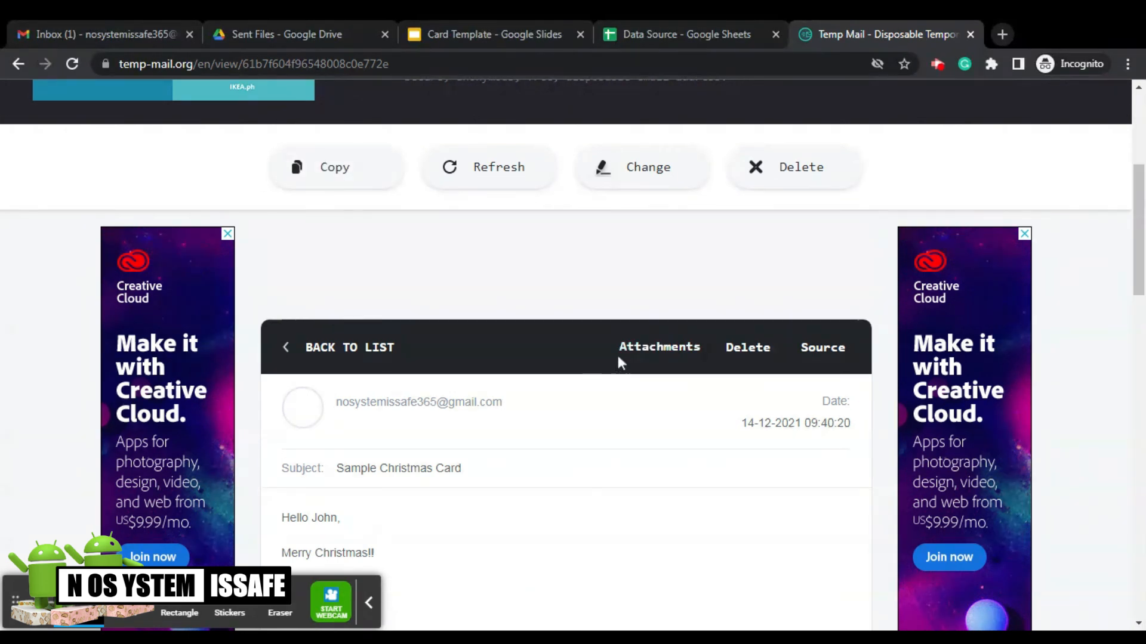
pyautogui.click(637, 352)
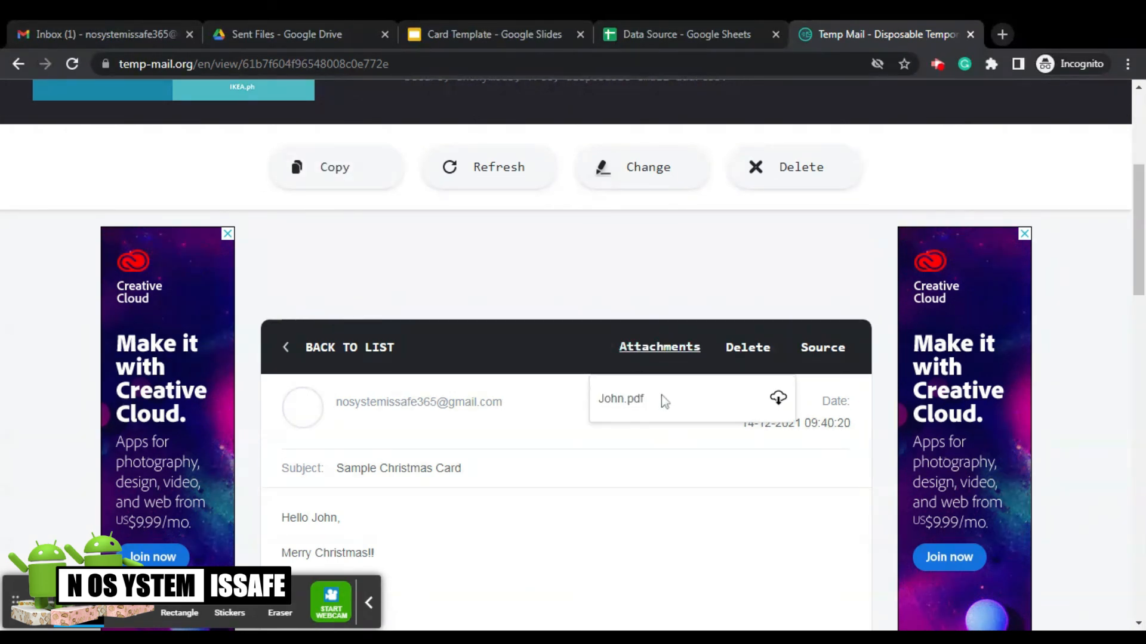
# Switch to Google Drive and preview the Sent Files PDF matching the second email's attachment, then close the preview
pyautogui.click(266, 36)
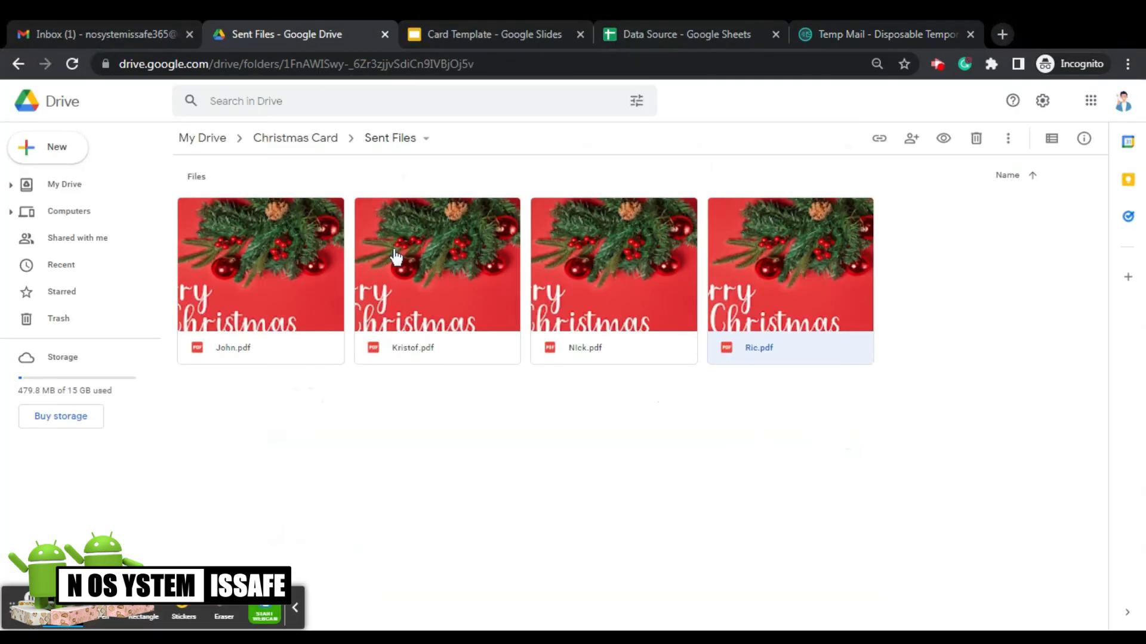
pyautogui.doubleClick(214, 284)
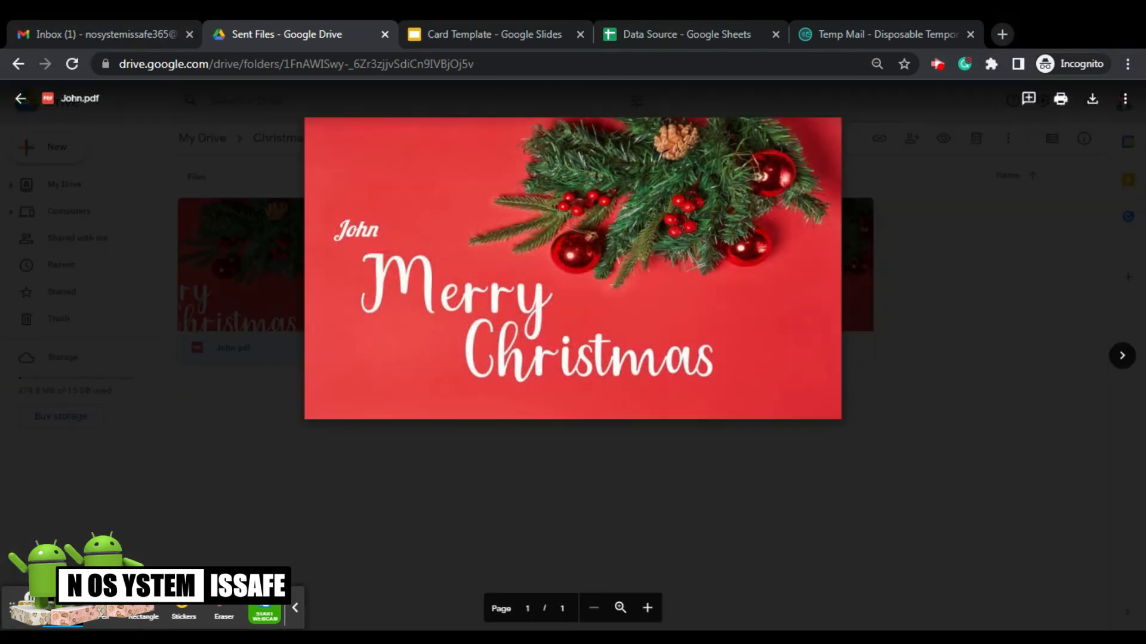
pyautogui.click(18, 101)
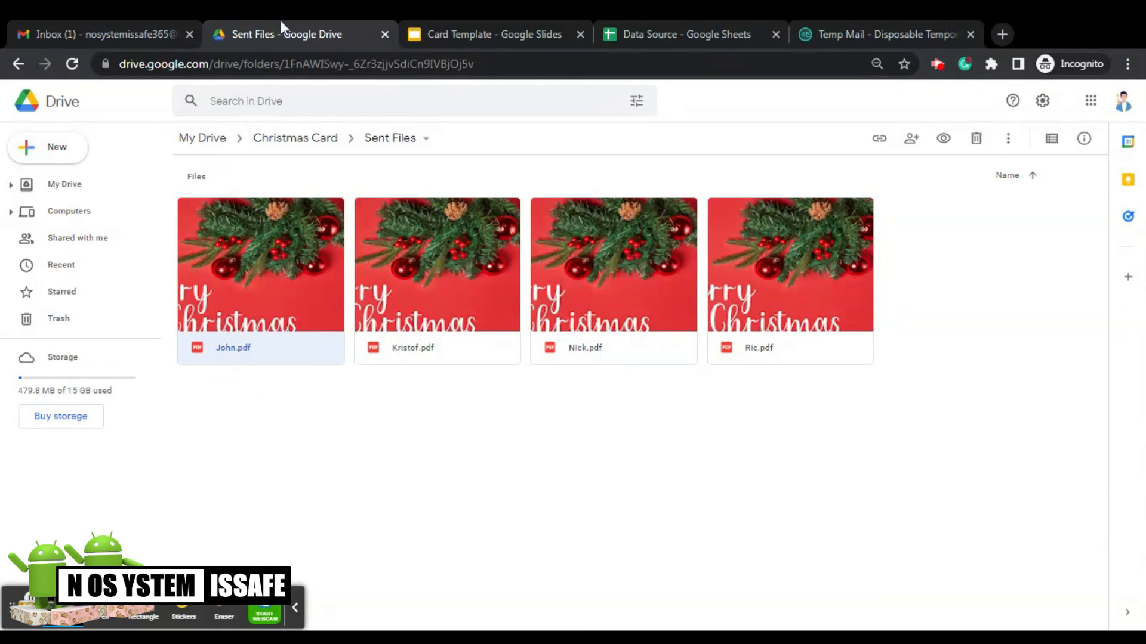
# Review the Data Source sheet alongside the Card Template slide with its <<Name>> placeholder, ending on the sheet
pyautogui.click(657, 36)
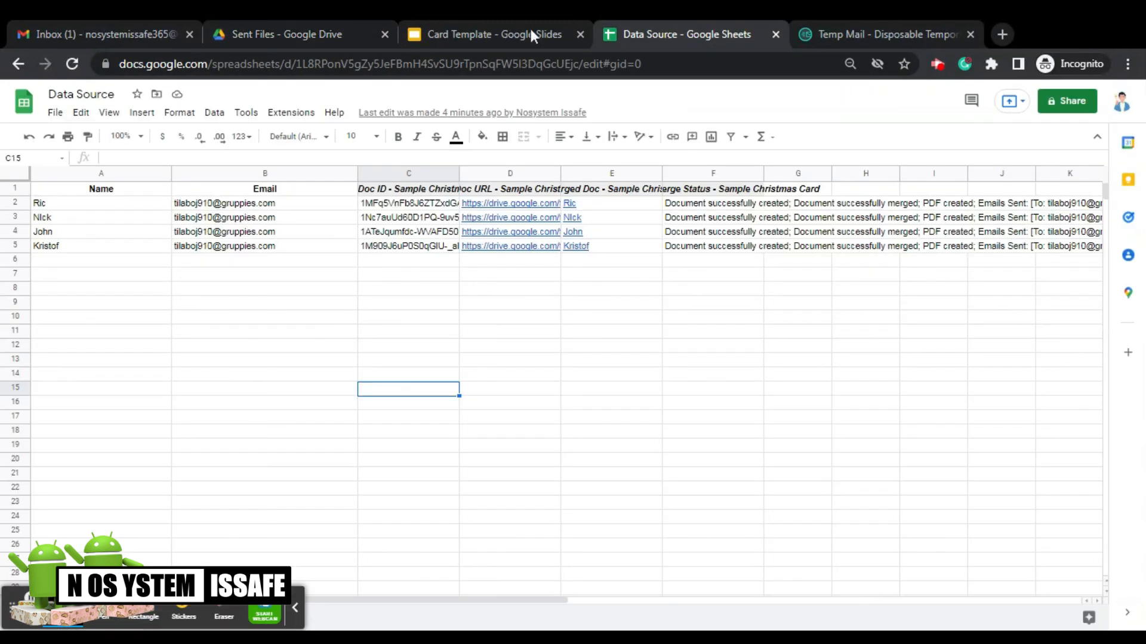
pyautogui.click(529, 33)
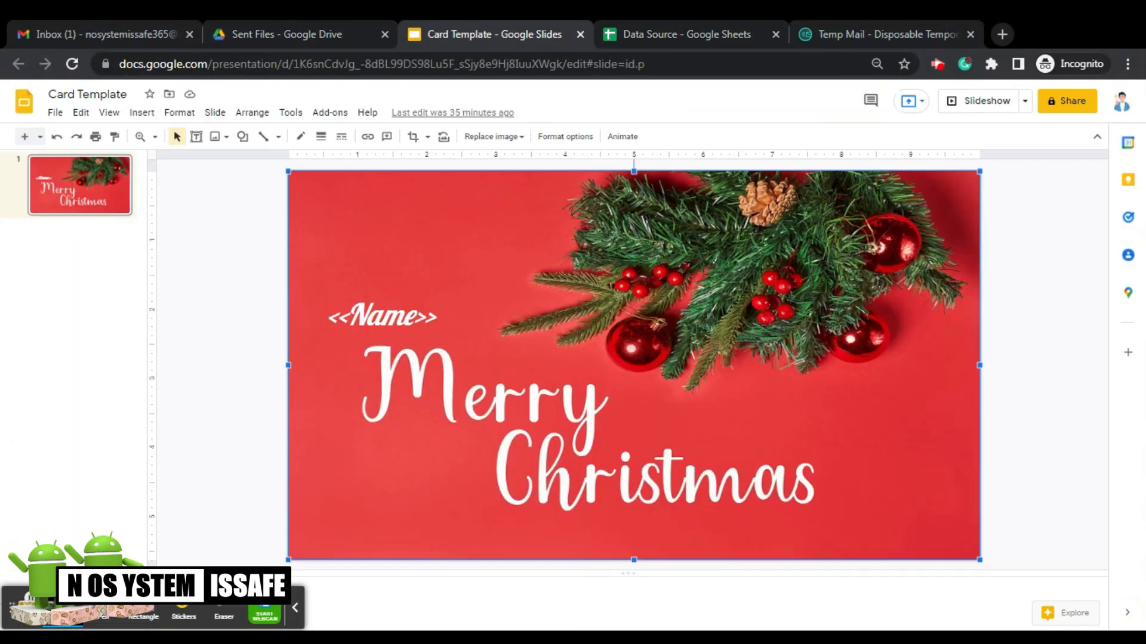
pyautogui.click(642, 36)
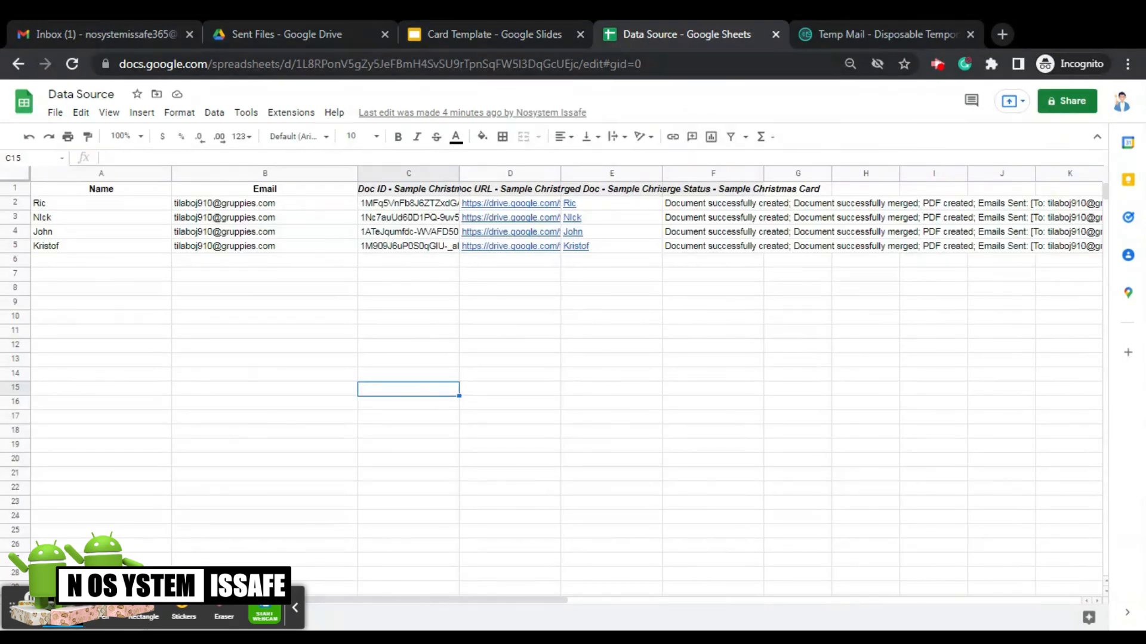